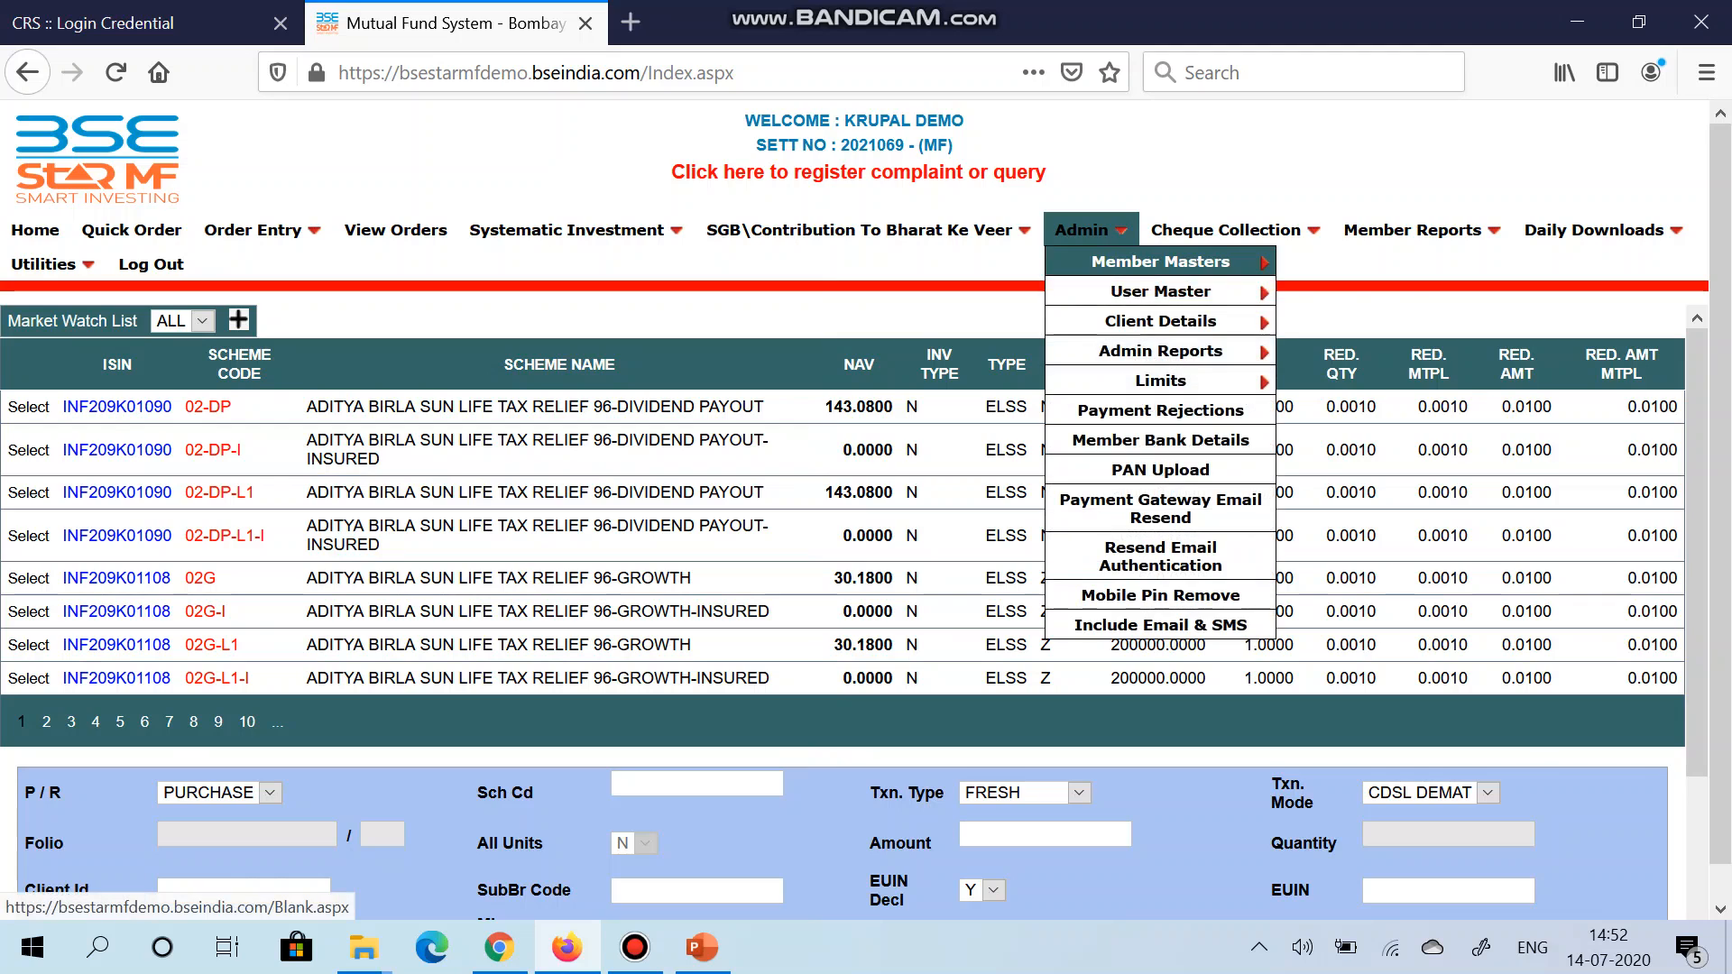
Step: Open the Client Master form from Admin > Client Details
{"action": "mouse_move", "coordinate": [1160, 321]}
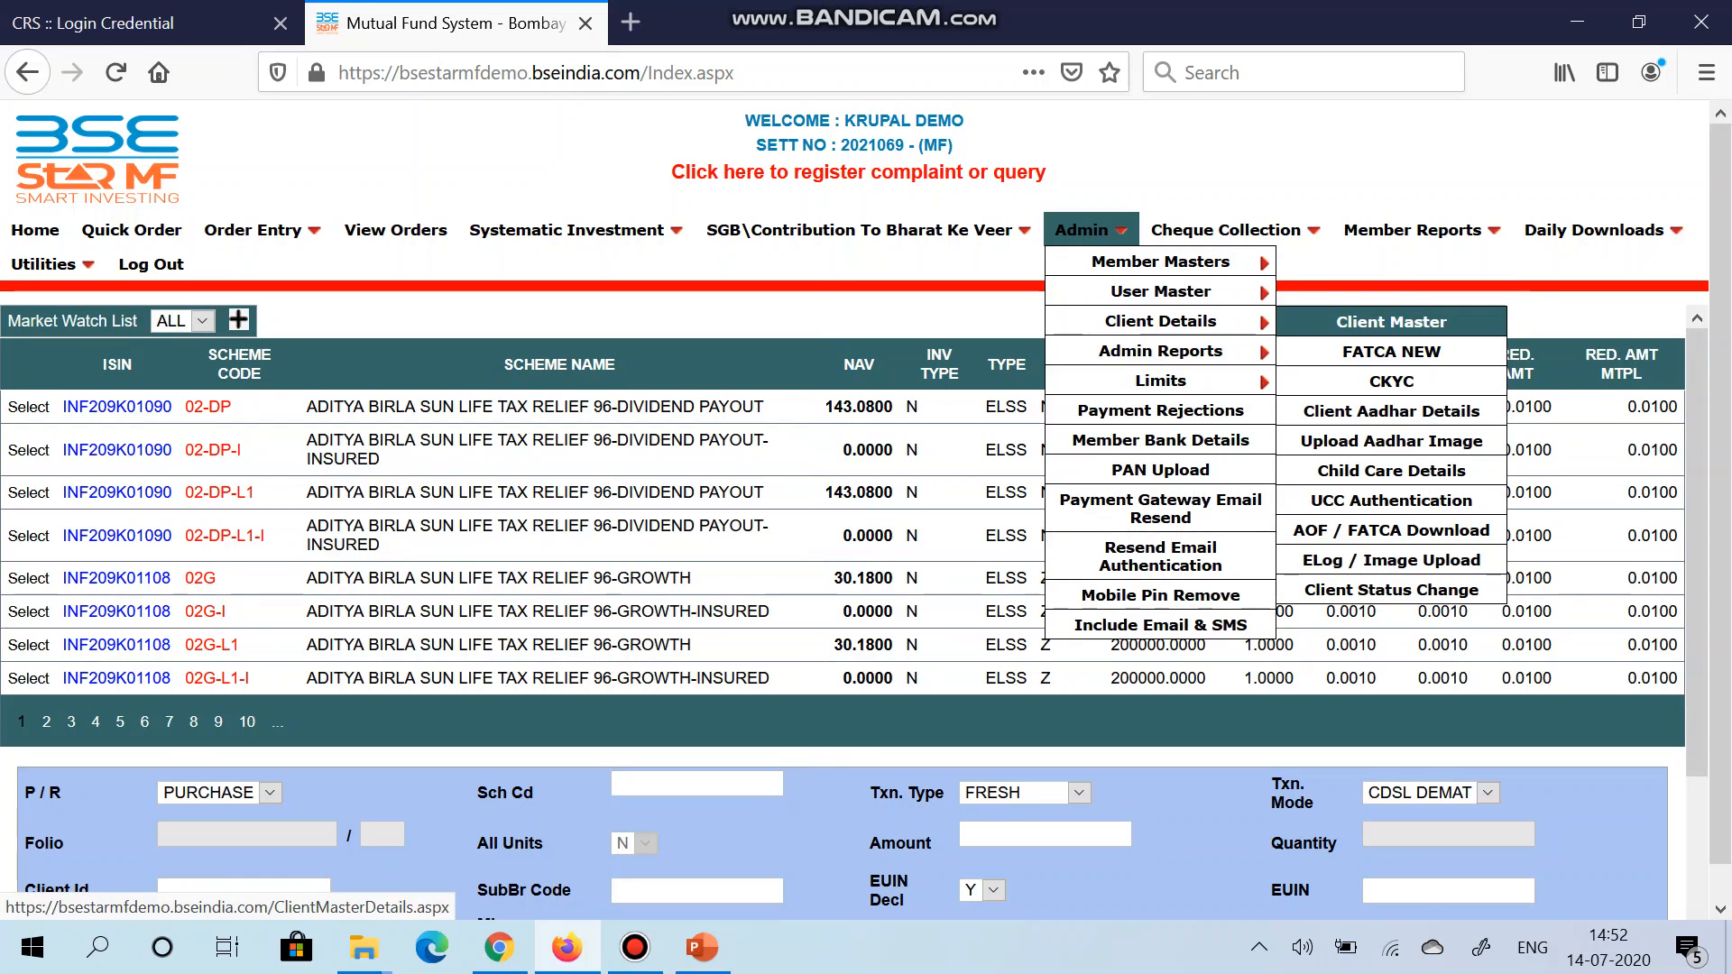
{"action": "left_click", "coordinate": [1391, 321]}
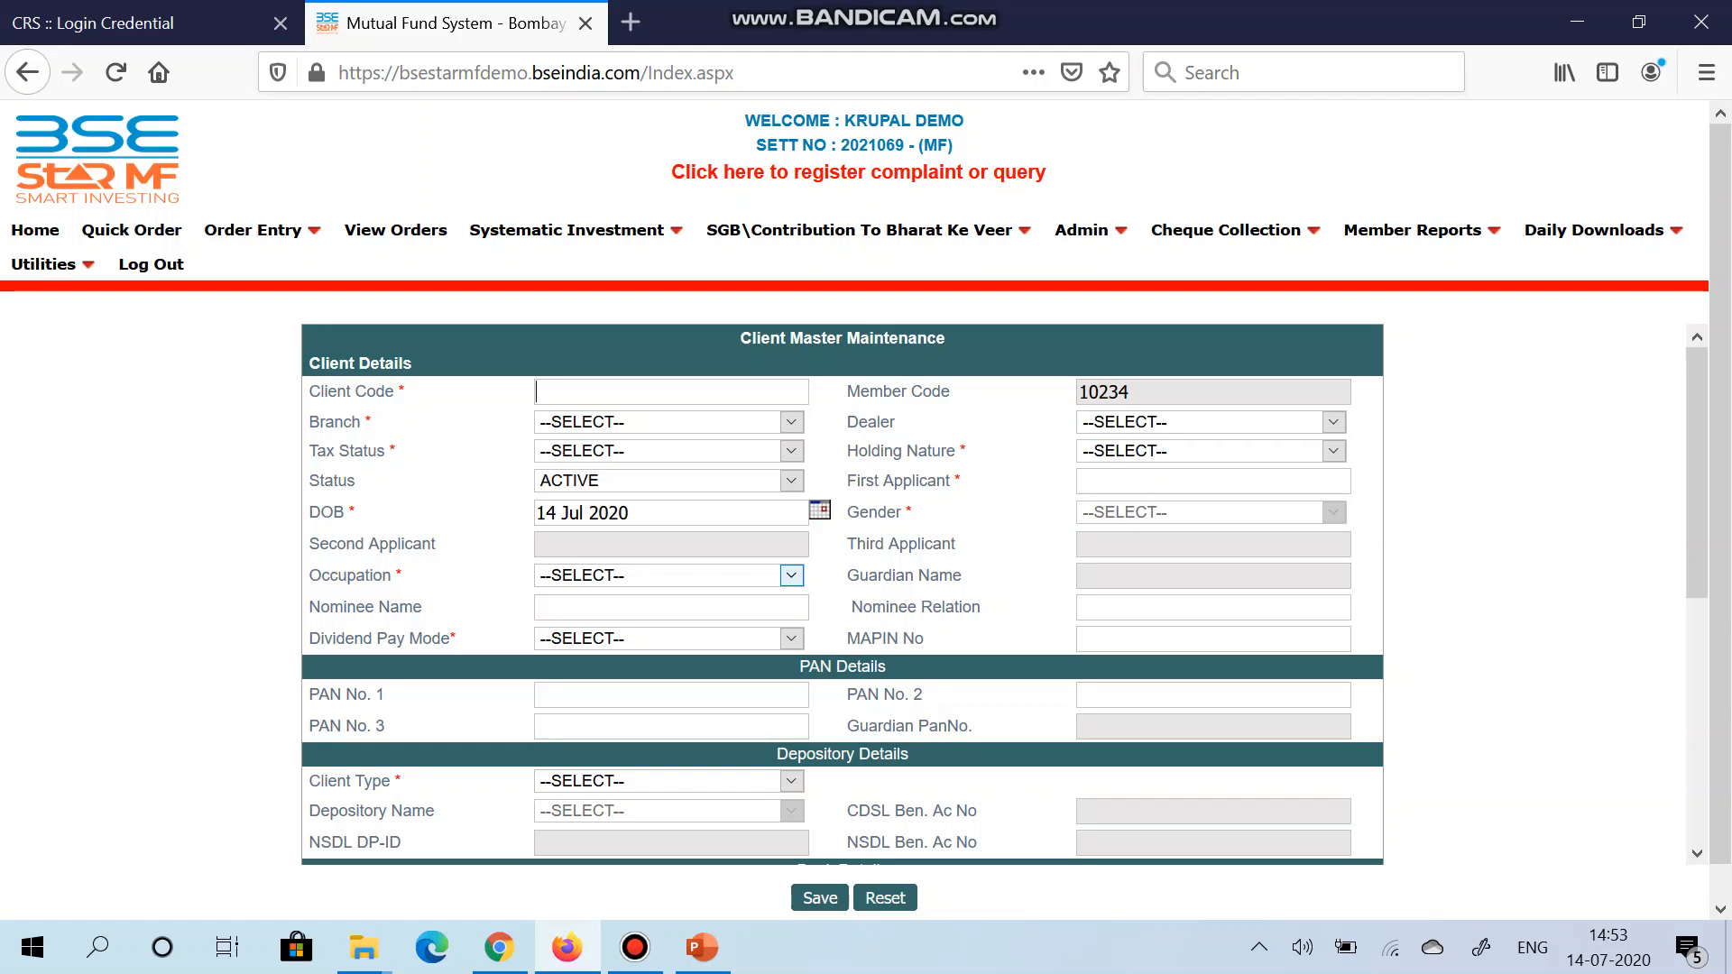
Step: Enter the new client code and set the branch to CORPBRANCH
{"action": "type", "text": "tes"}
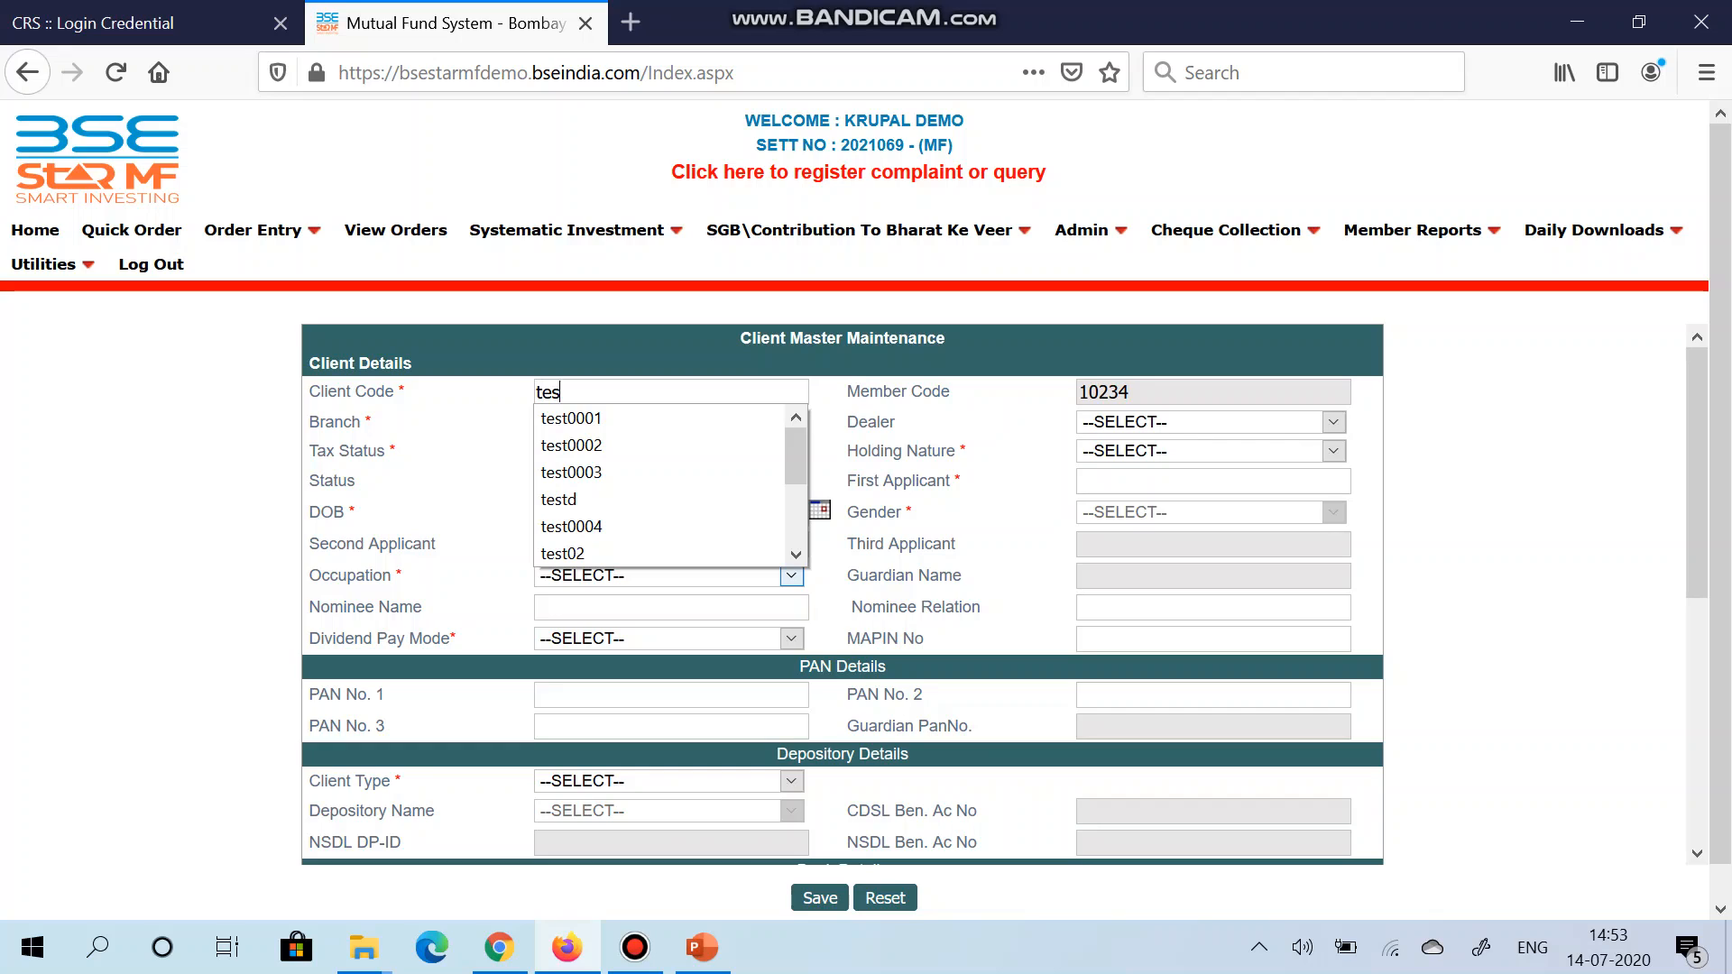
{"action": "type", "text": "t0004"}
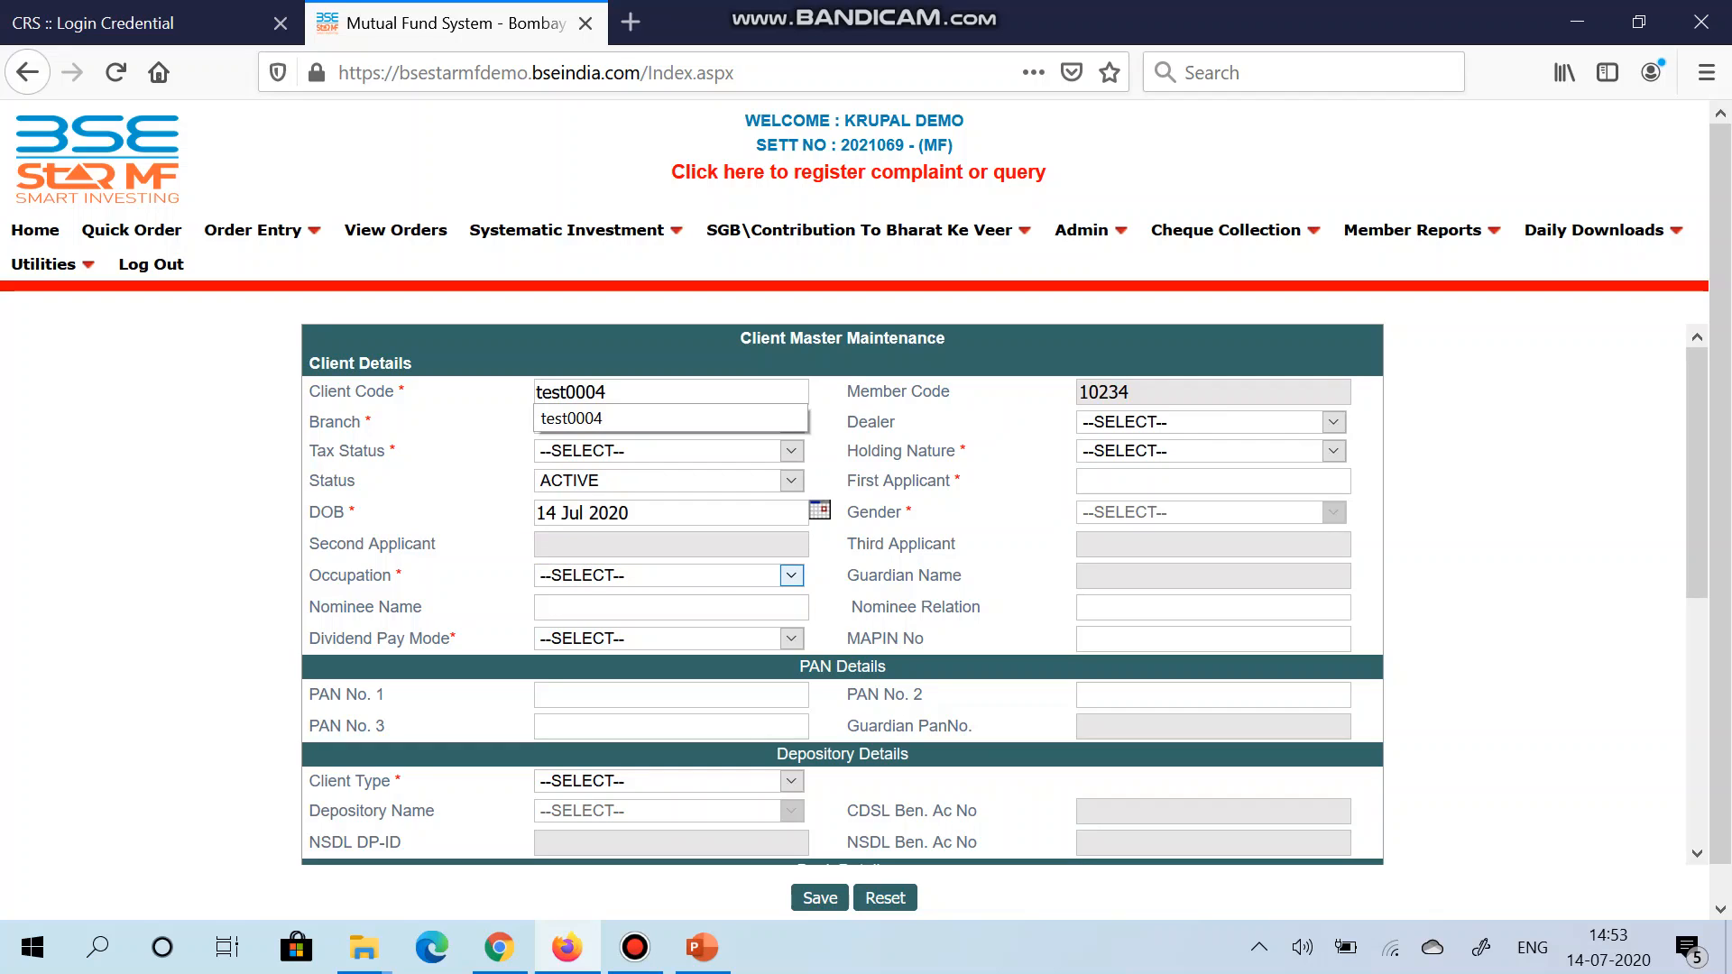
{"action": "key", "text": "Tab"}
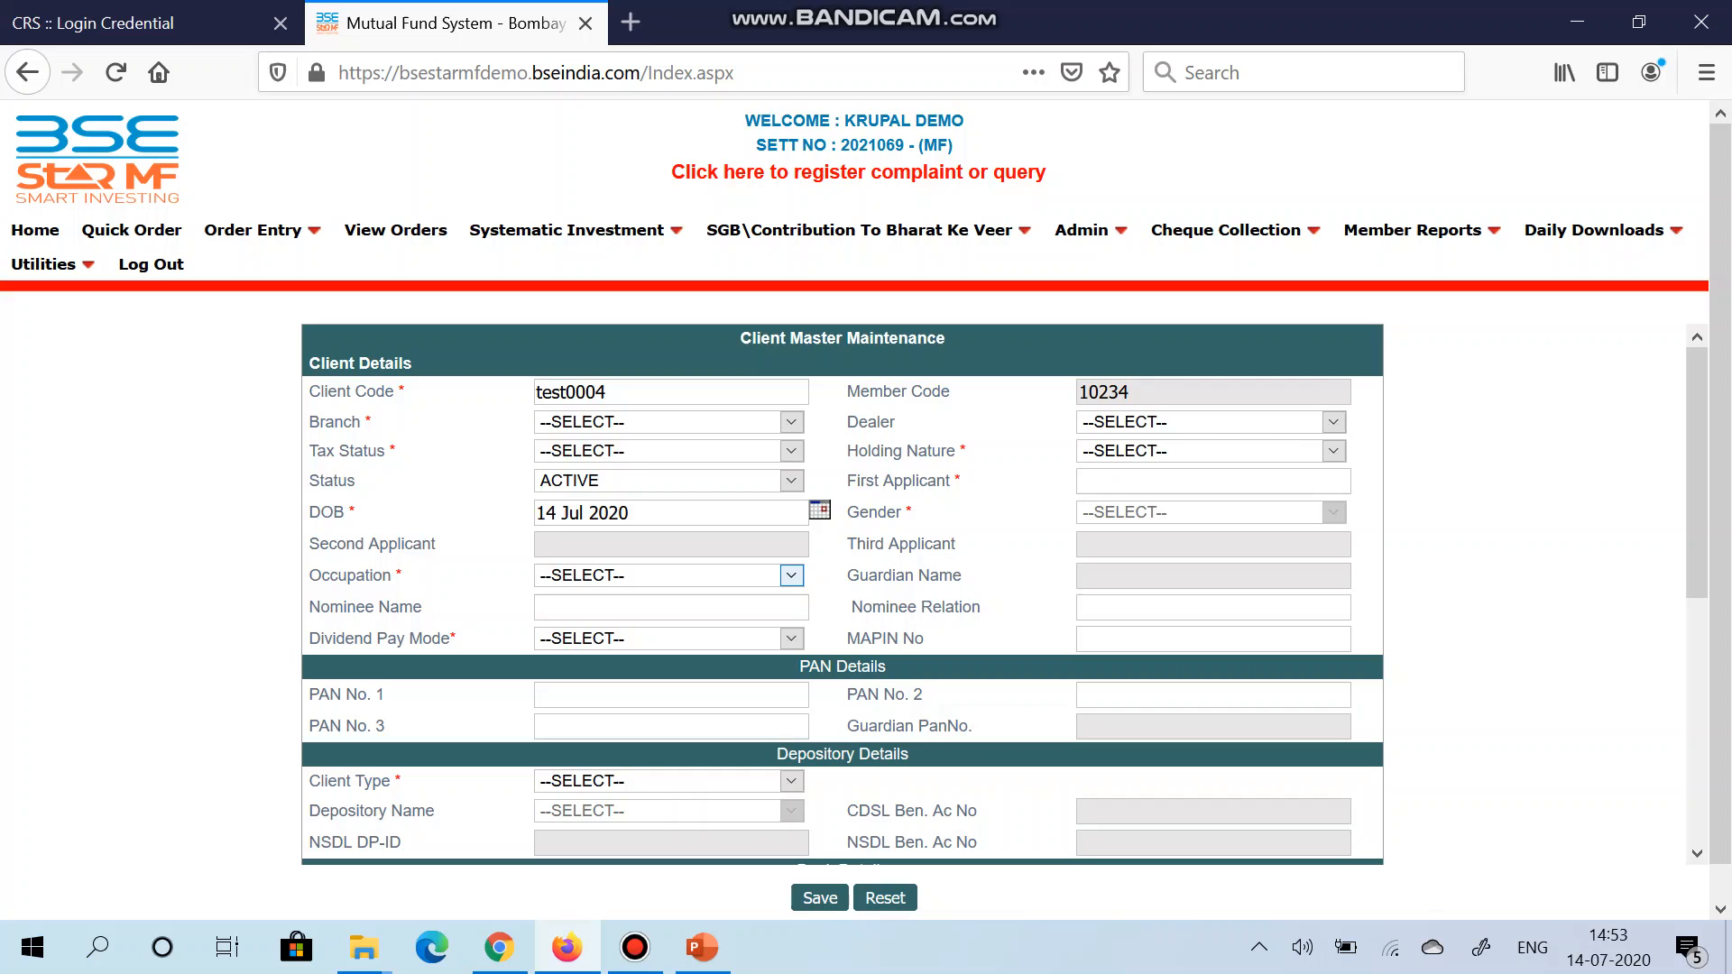
{"action": "left_click", "coordinate": [792, 422]}
{"action": "key", "text": "Down"}
{"action": "key", "text": "Return"}
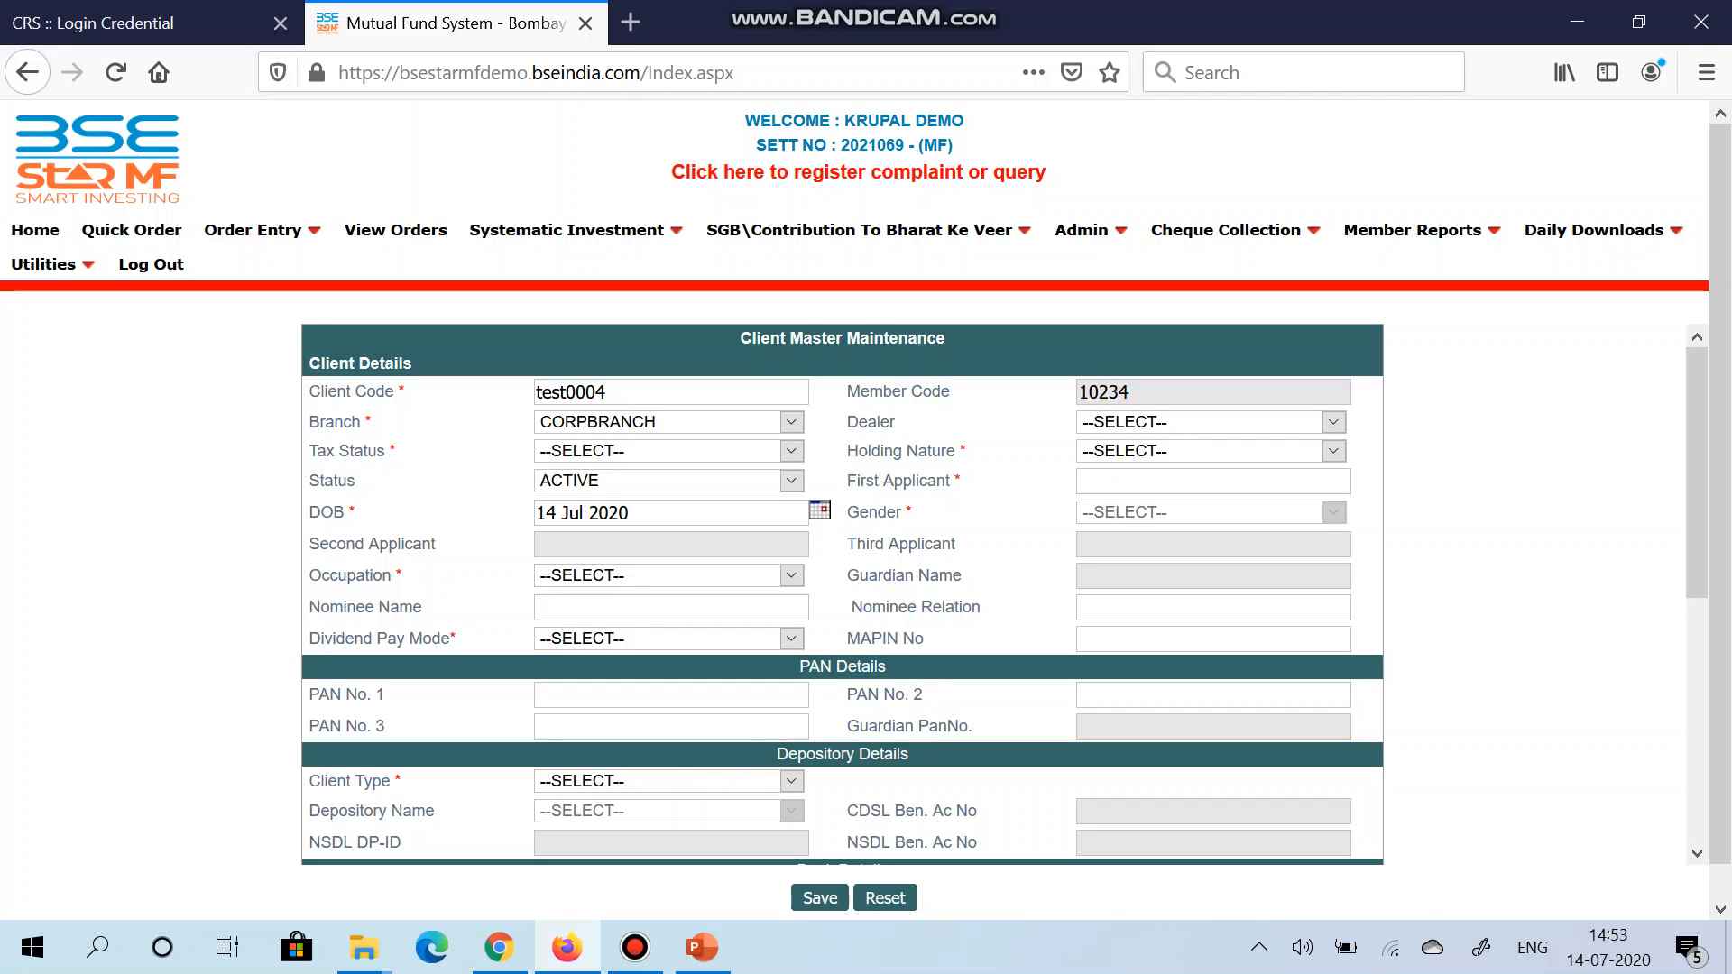
Step: Set tax status INDIVIDUAL and holding nature SINGLE, then type the first applicant's name
{"action": "left_click", "coordinate": [791, 451]}
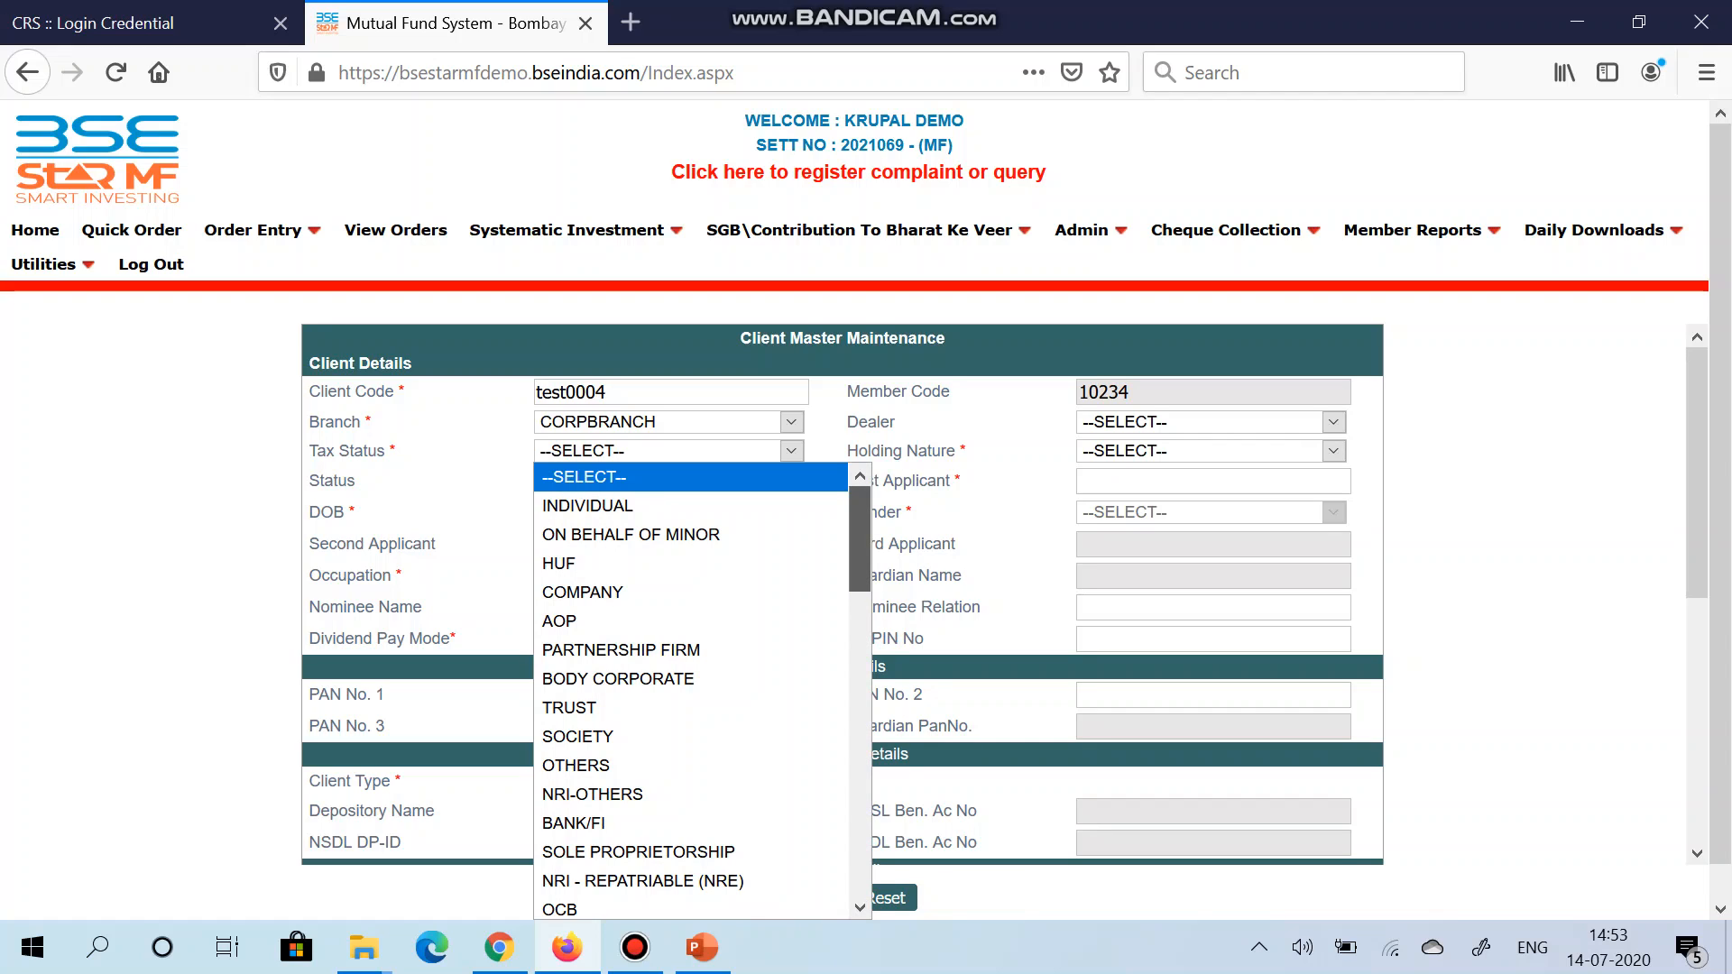
{"action": "mouse_move", "coordinate": [860, 539]}
{"action": "left_mouse_down"}
{"action": "mouse_move", "coordinate": [860, 847]}
{"action": "mouse_move", "coordinate": [859, 539]}
{"action": "left_mouse_up"}
{"action": "left_click", "coordinate": [587, 506]}
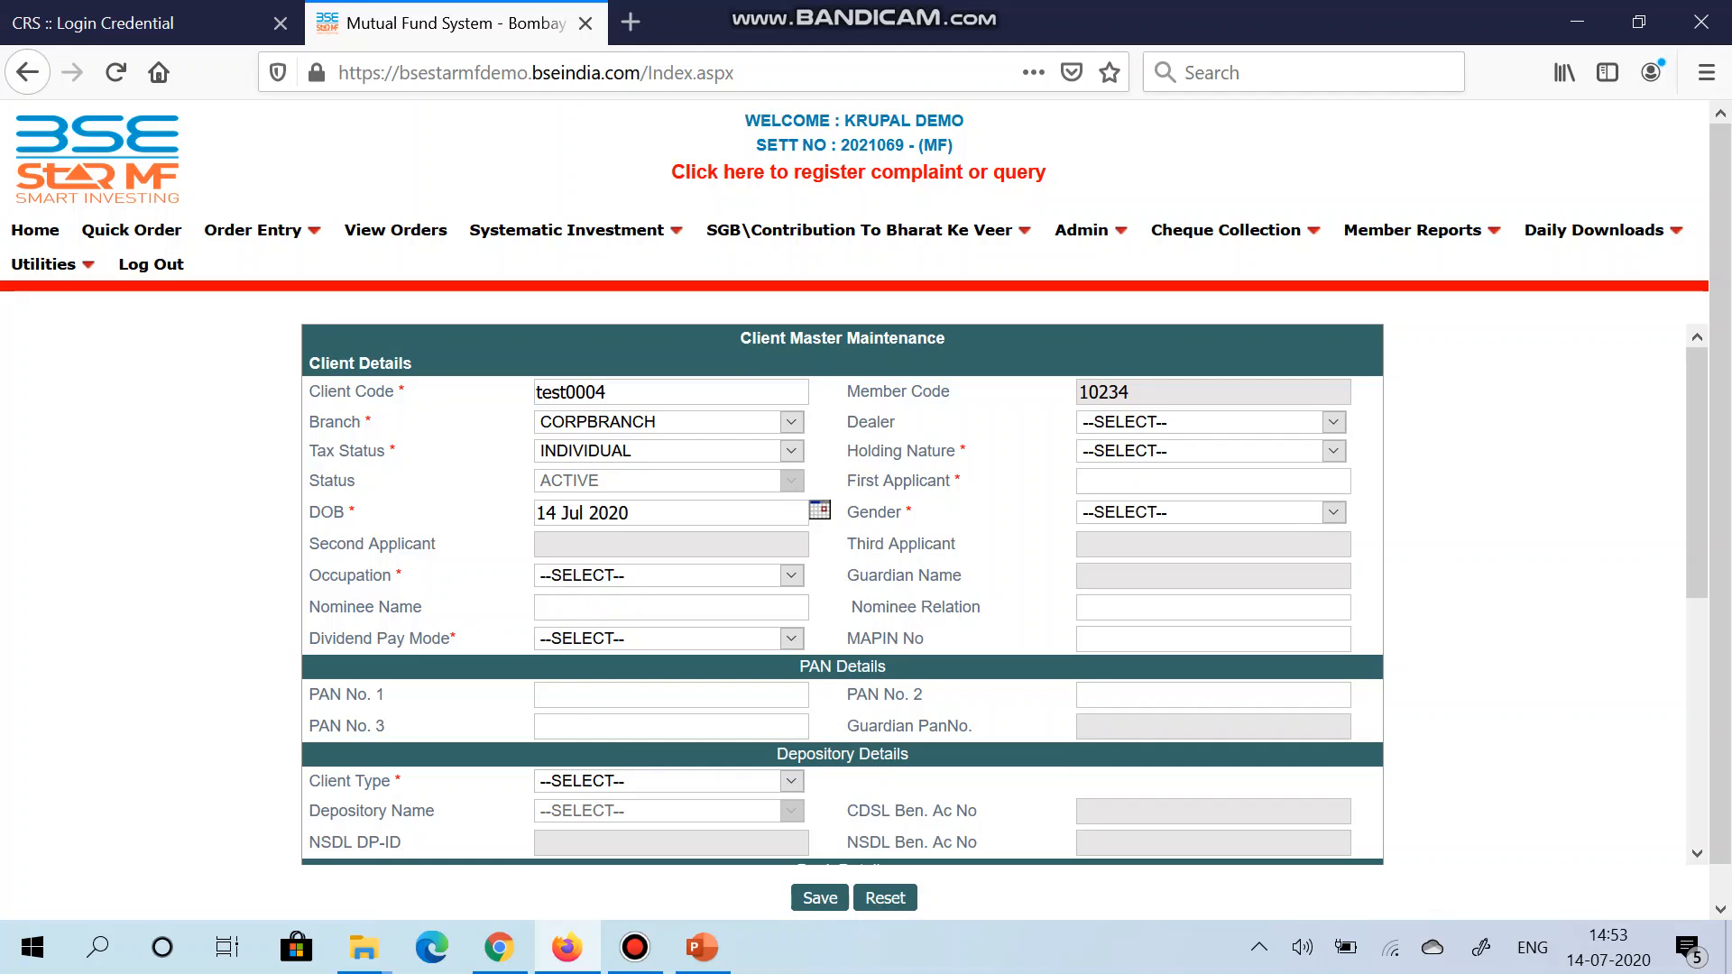
{"action": "left_click", "coordinate": [1211, 451]}
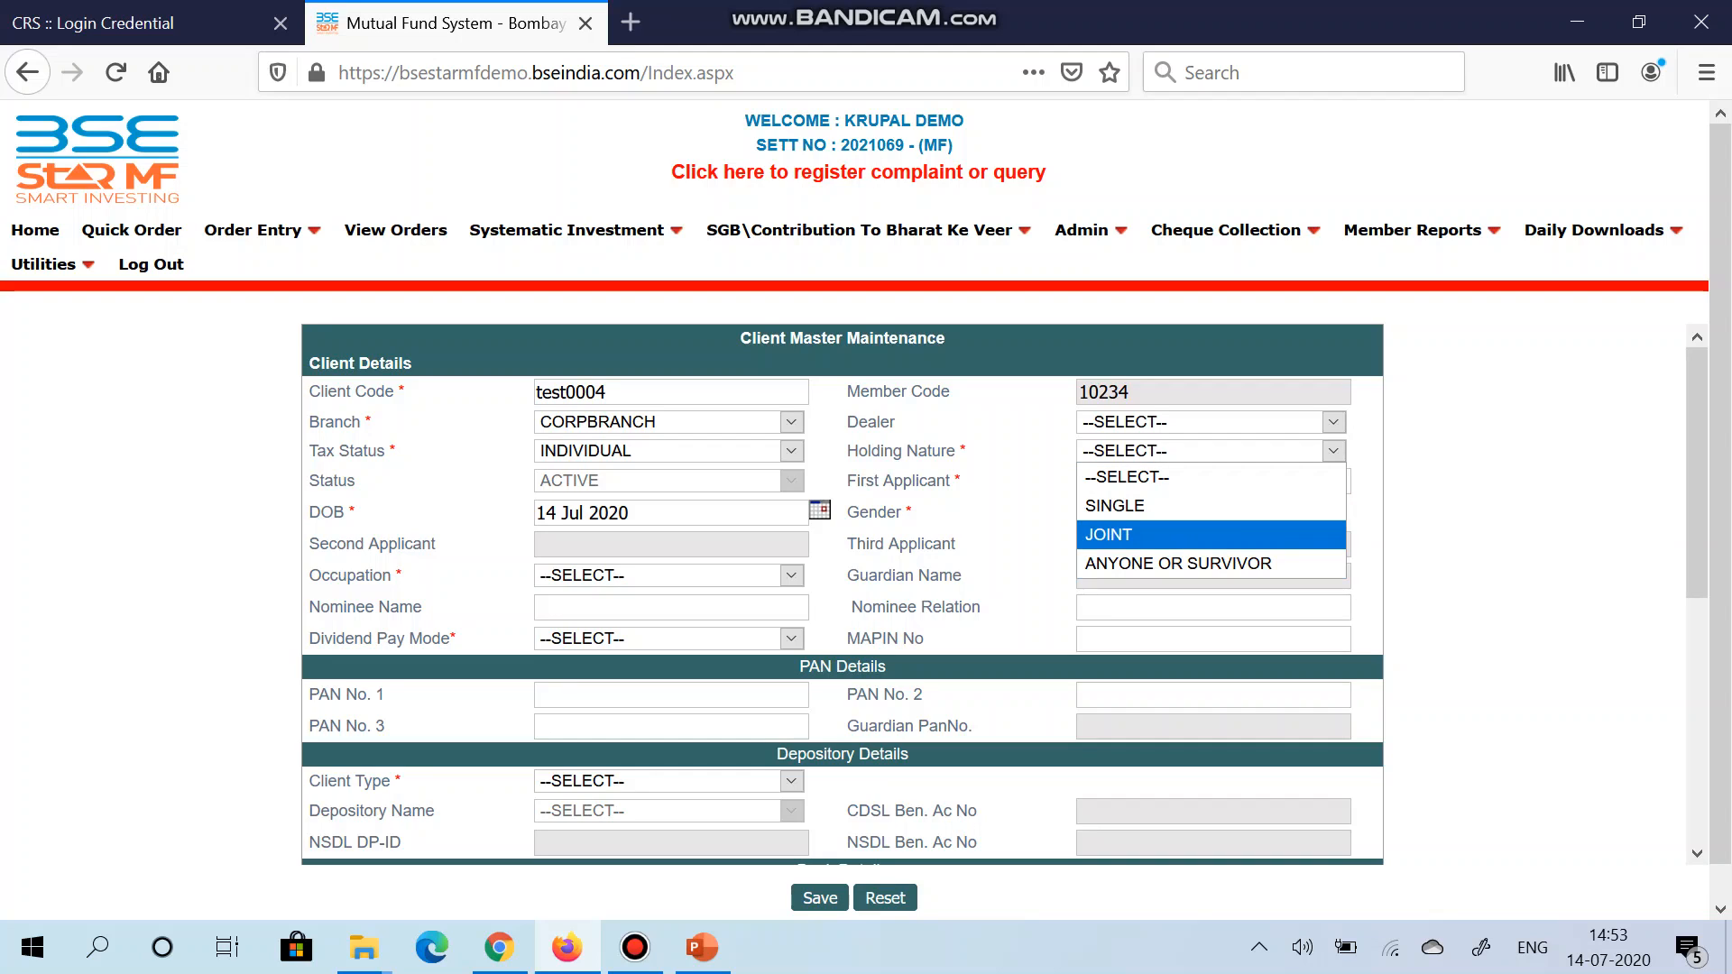
{"action": "left_click", "coordinate": [1119, 505]}
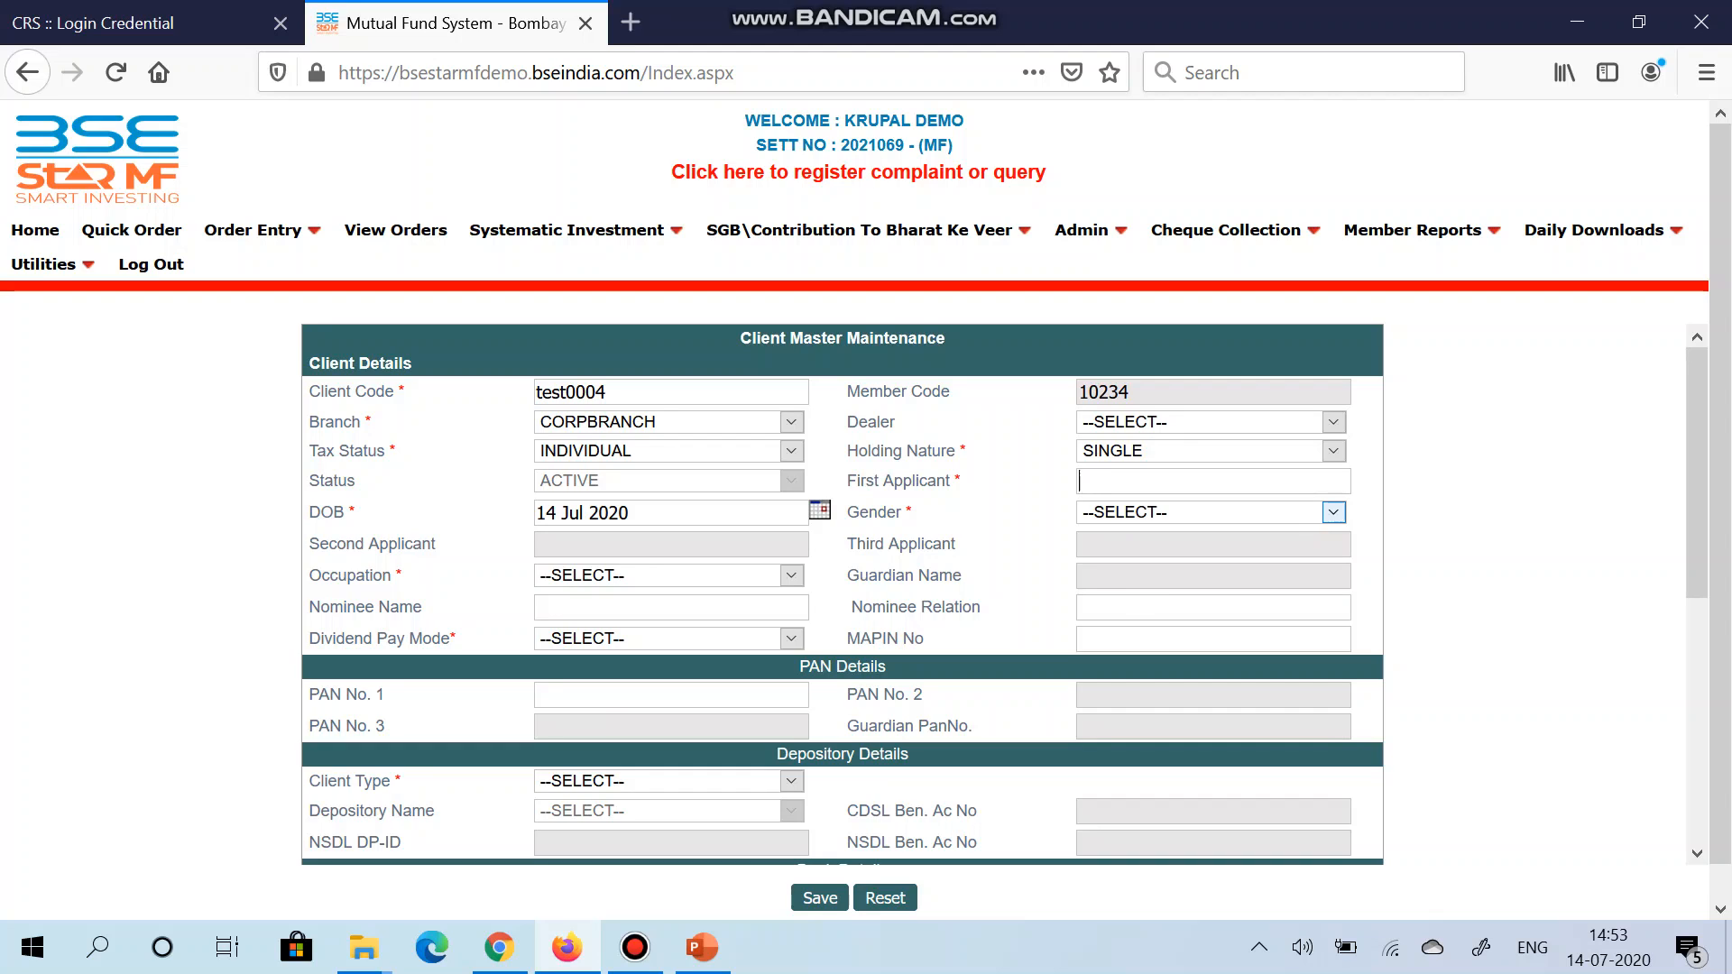
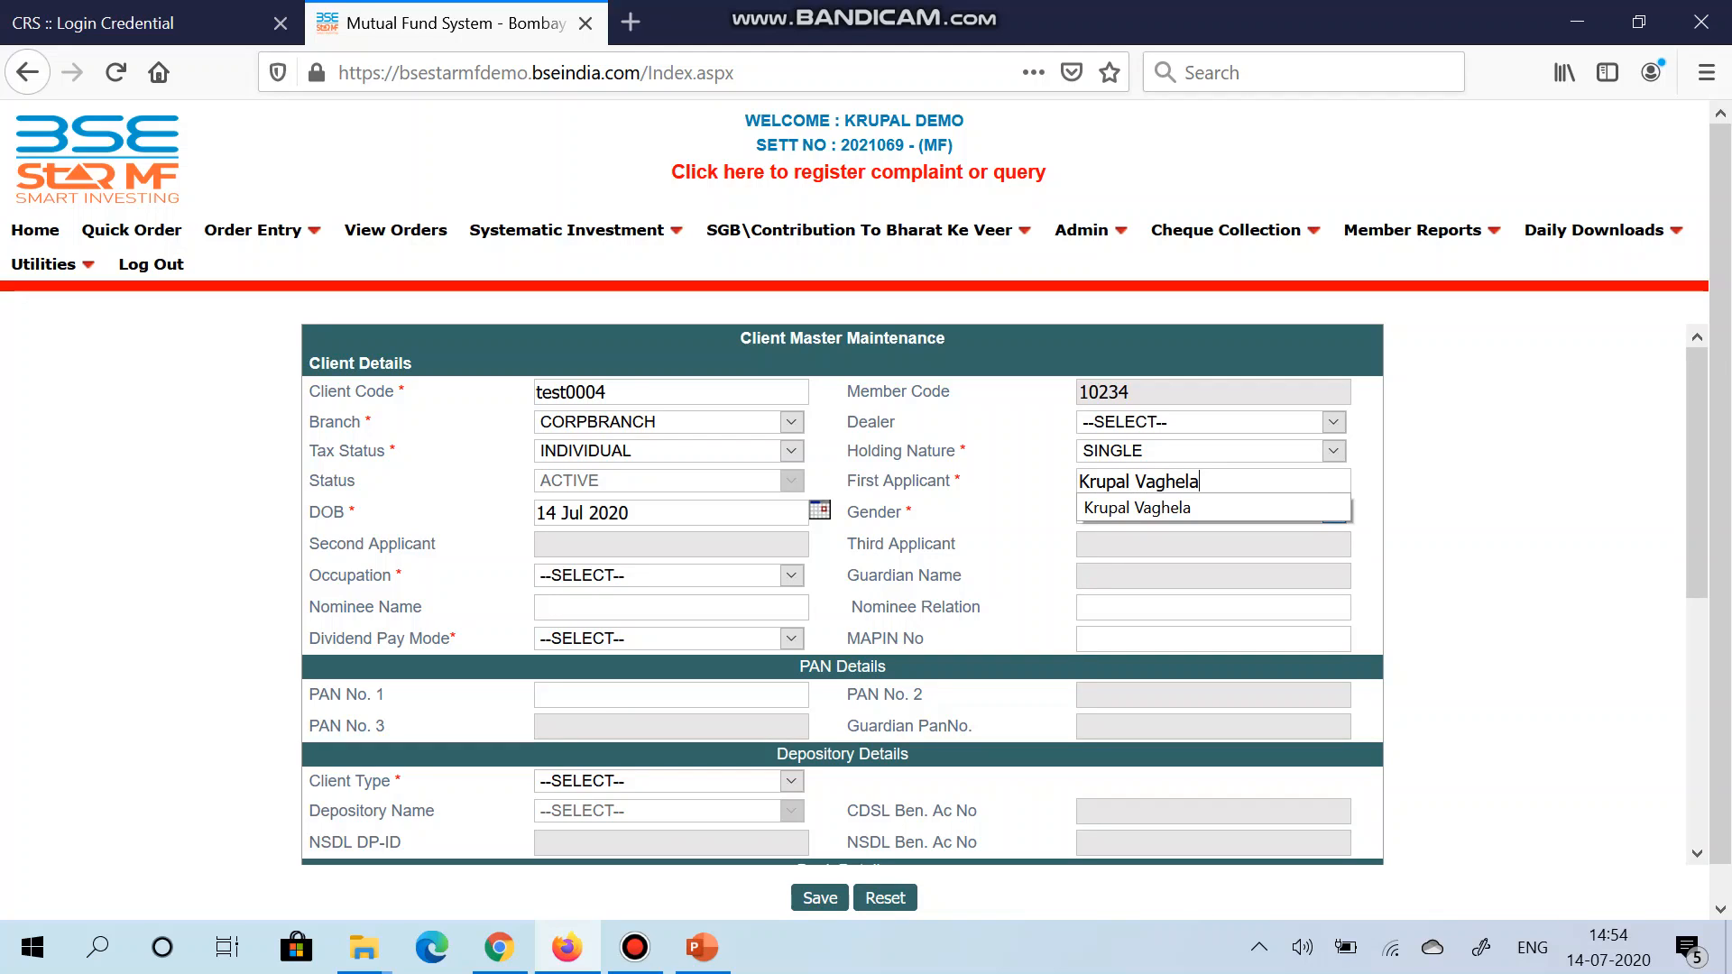
Step: Set the first applicant's date of birth to 01 Jul 1987 in the calendar
{"action": "key", "text": "Tab"}
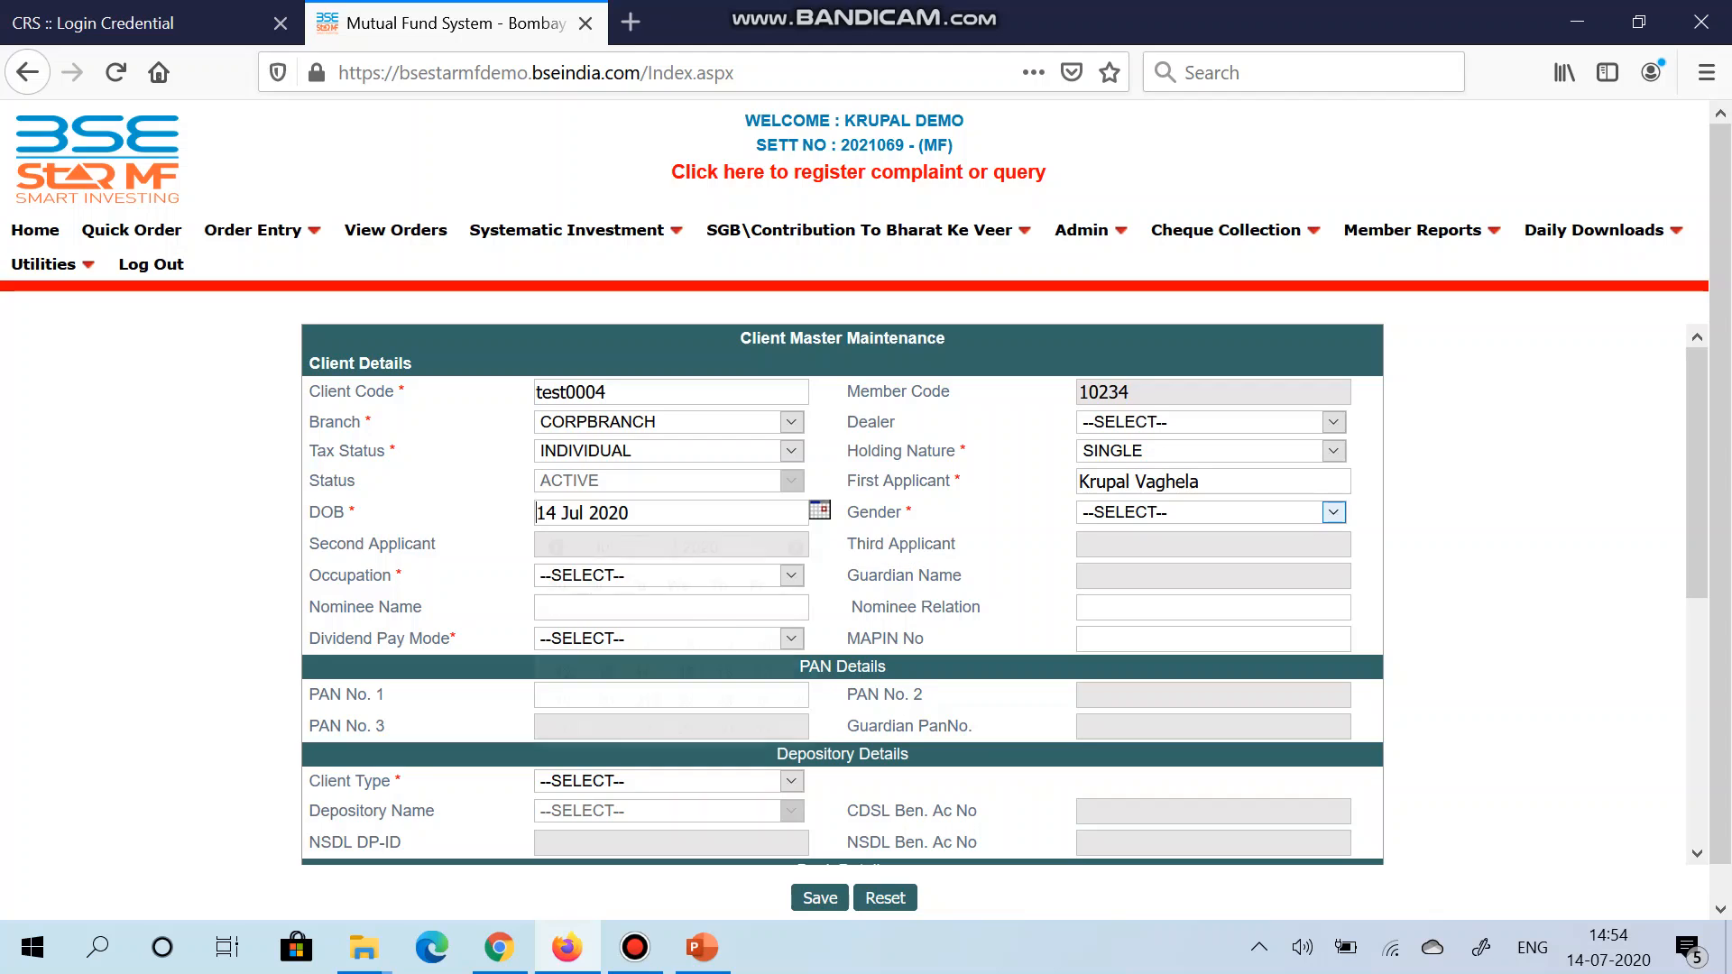
{"action": "left_click", "coordinate": [820, 510]}
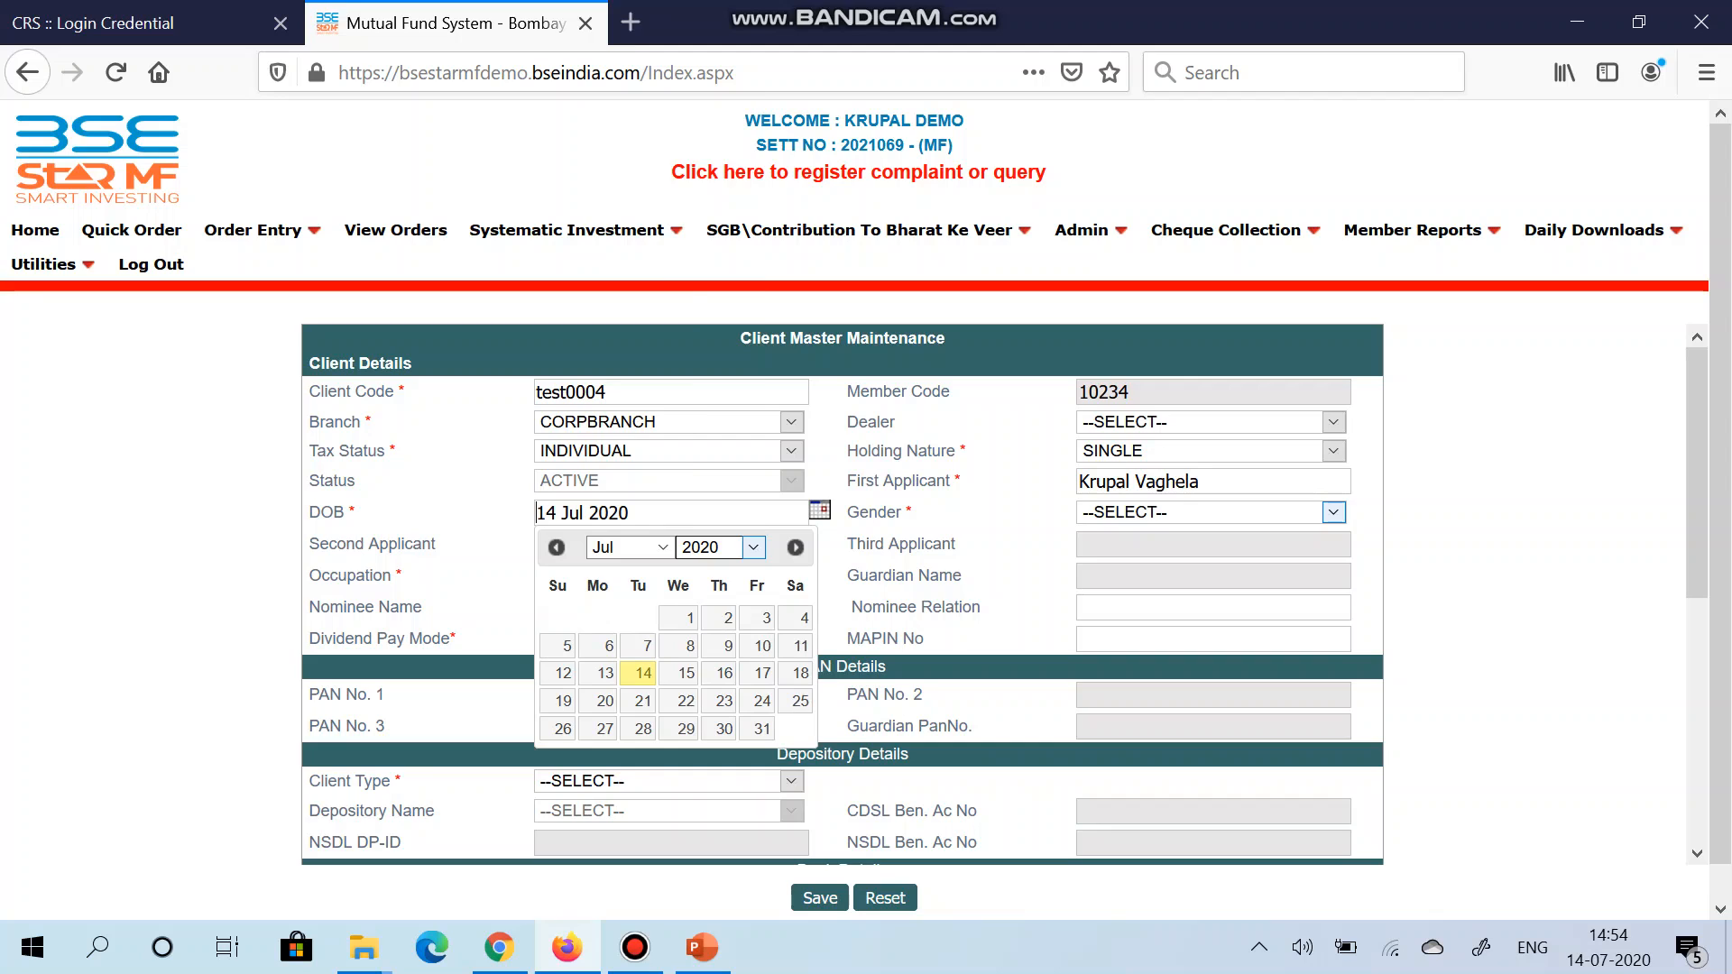
{"action": "left_click", "coordinate": [753, 546]}
{"action": "scroll", "coordinate": [712, 316], "scroll_direction": "up", "scroll_amount": 8}
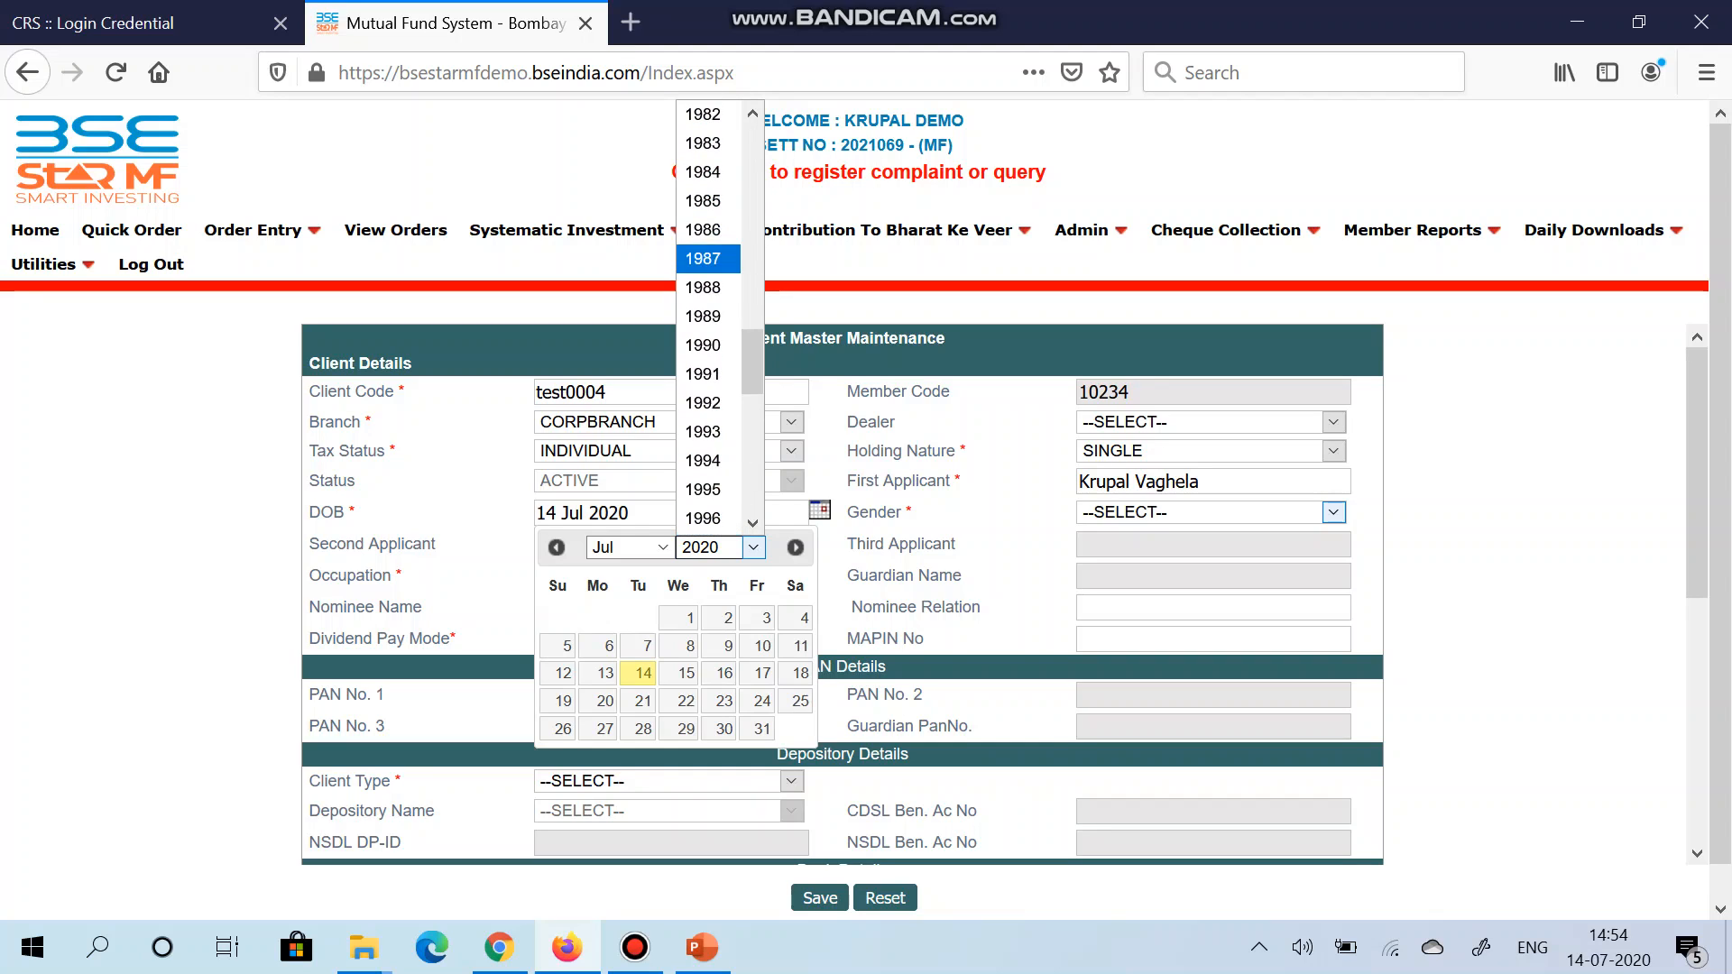
{"action": "left_click", "coordinate": [703, 258]}
{"action": "left_click", "coordinate": [691, 618]}
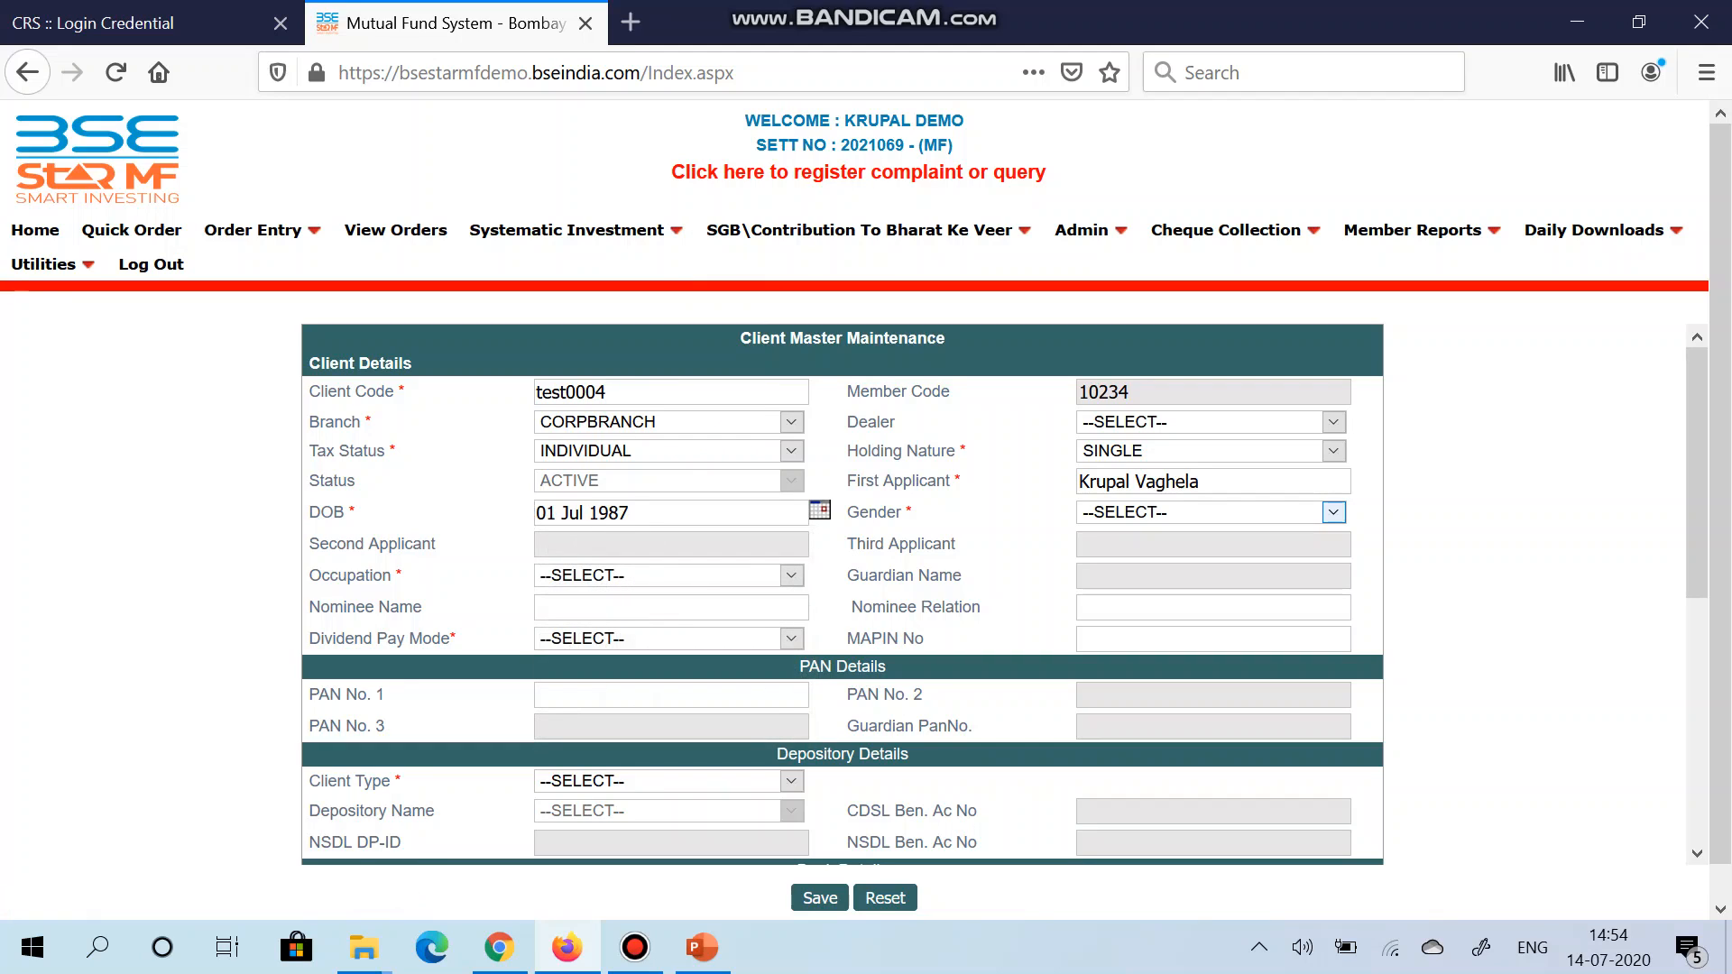
Step: Set gender to MALE, keeping holding nature as SINGLE
{"action": "left_click", "coordinate": [1333, 512]}
{"action": "key", "text": "Down"}
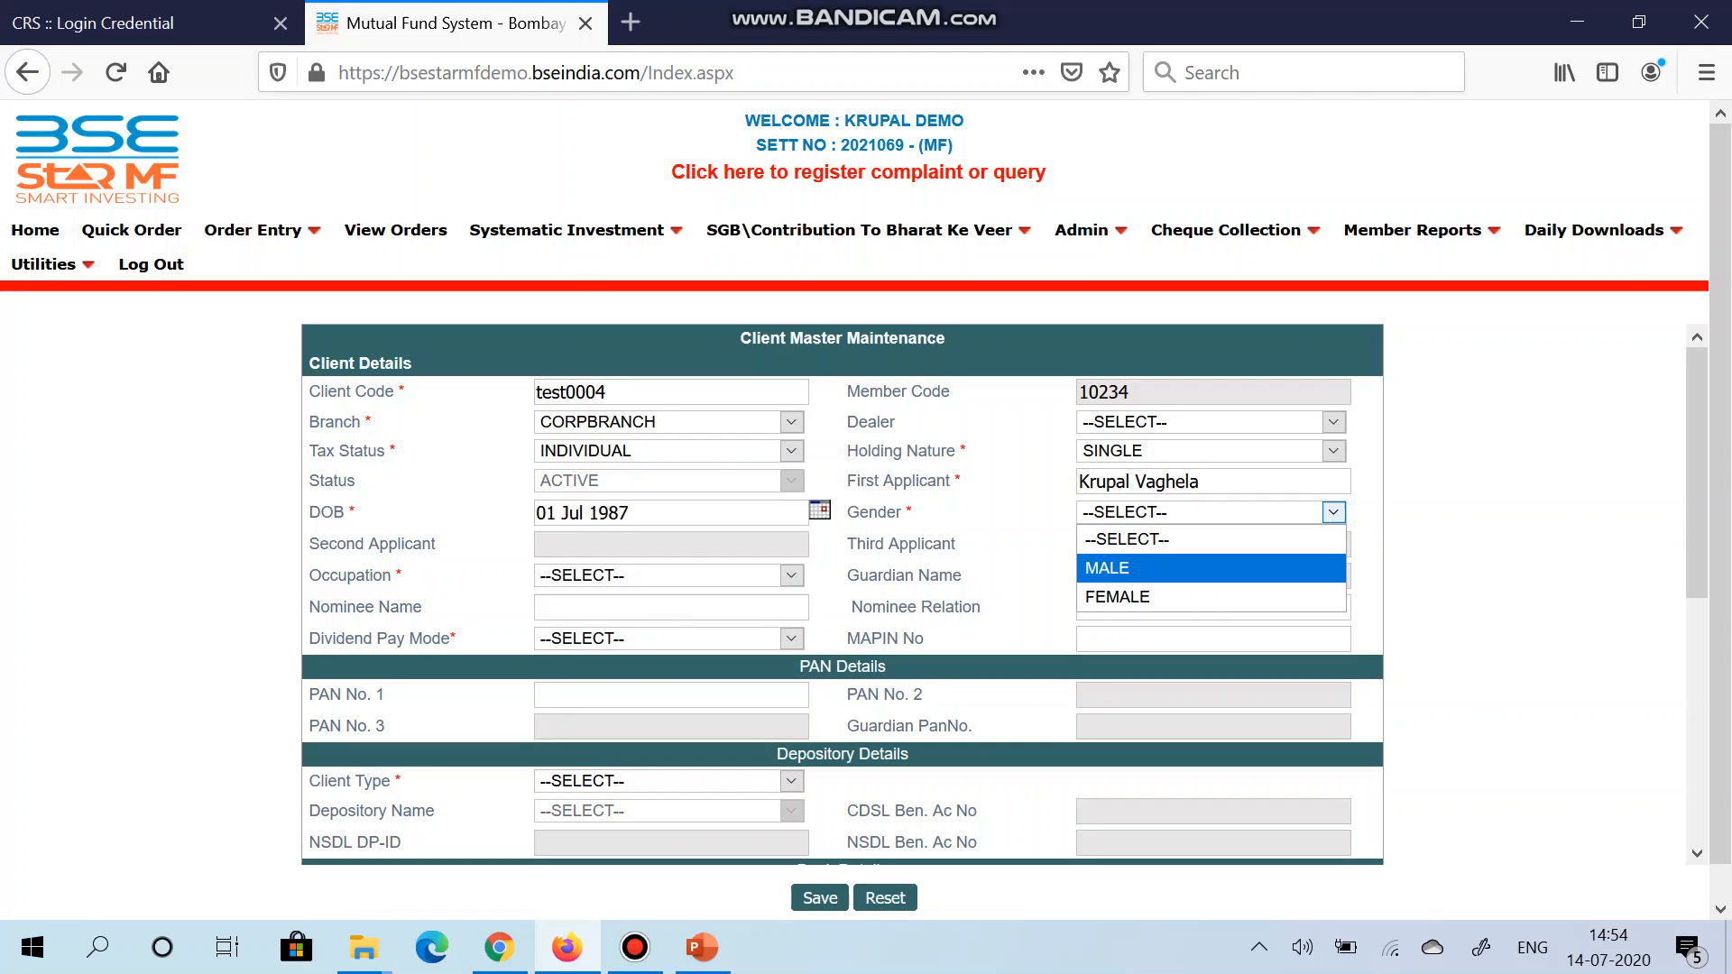
{"action": "key", "text": "Return"}
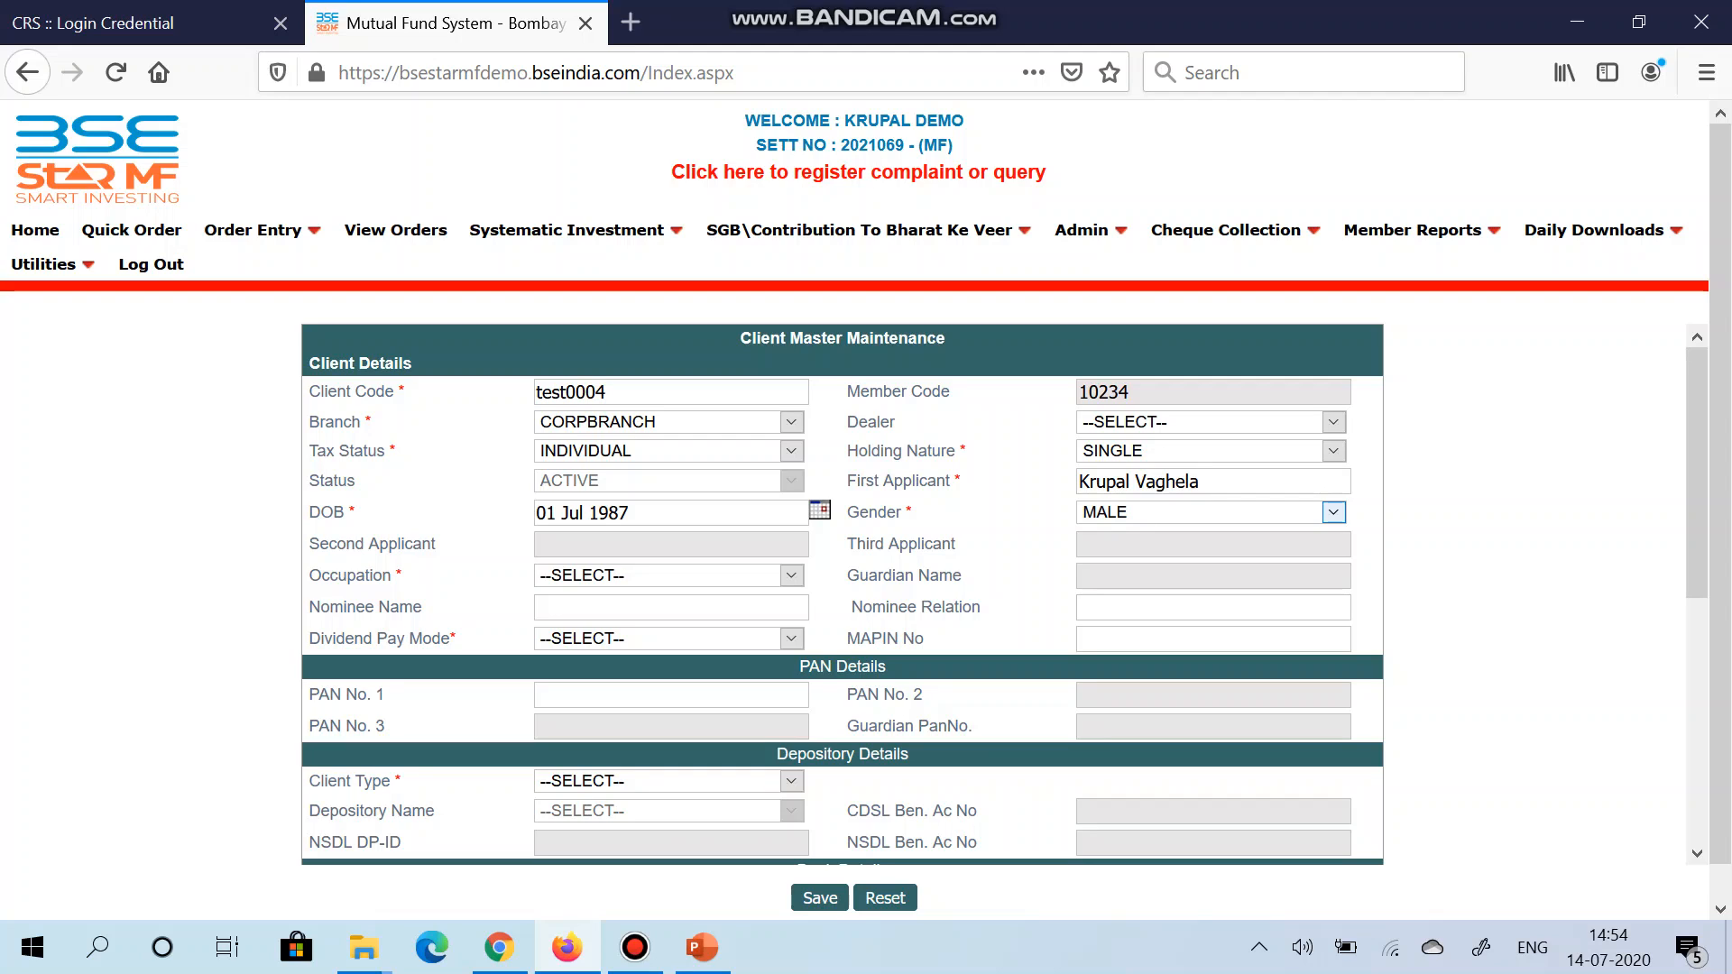
{"action": "left_click", "coordinate": [1333, 450]}
{"action": "key", "text": "Down"}
{"action": "key", "text": "Down"}
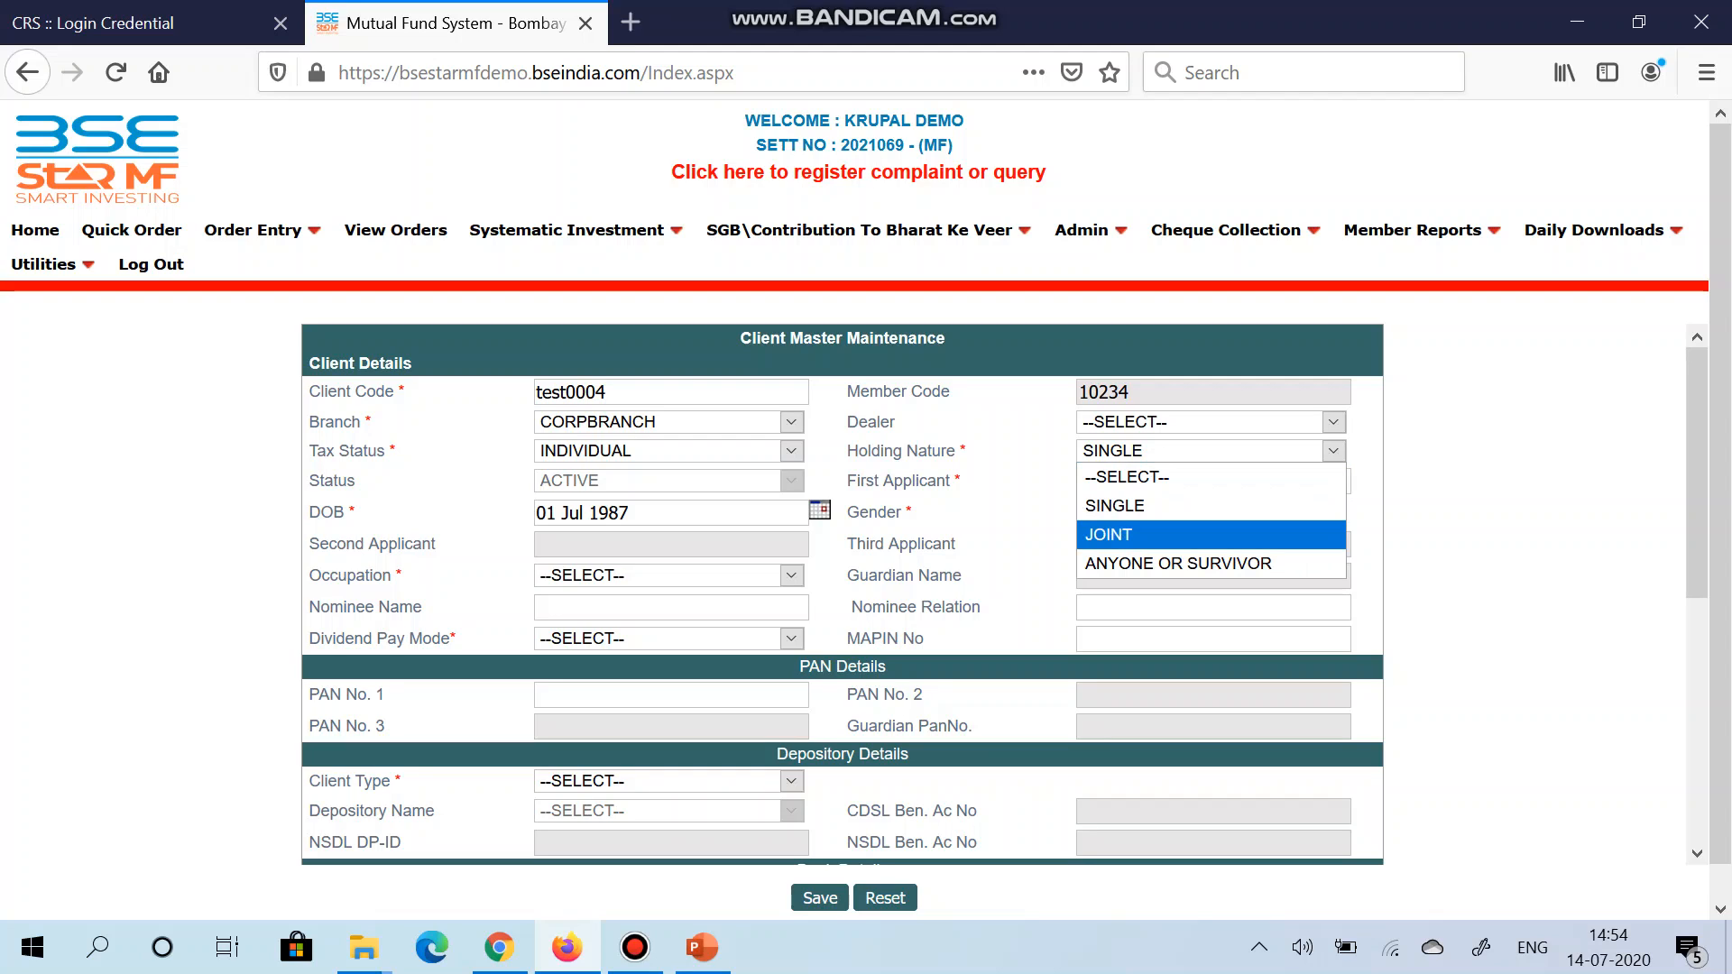
{"action": "key", "text": "Escape"}
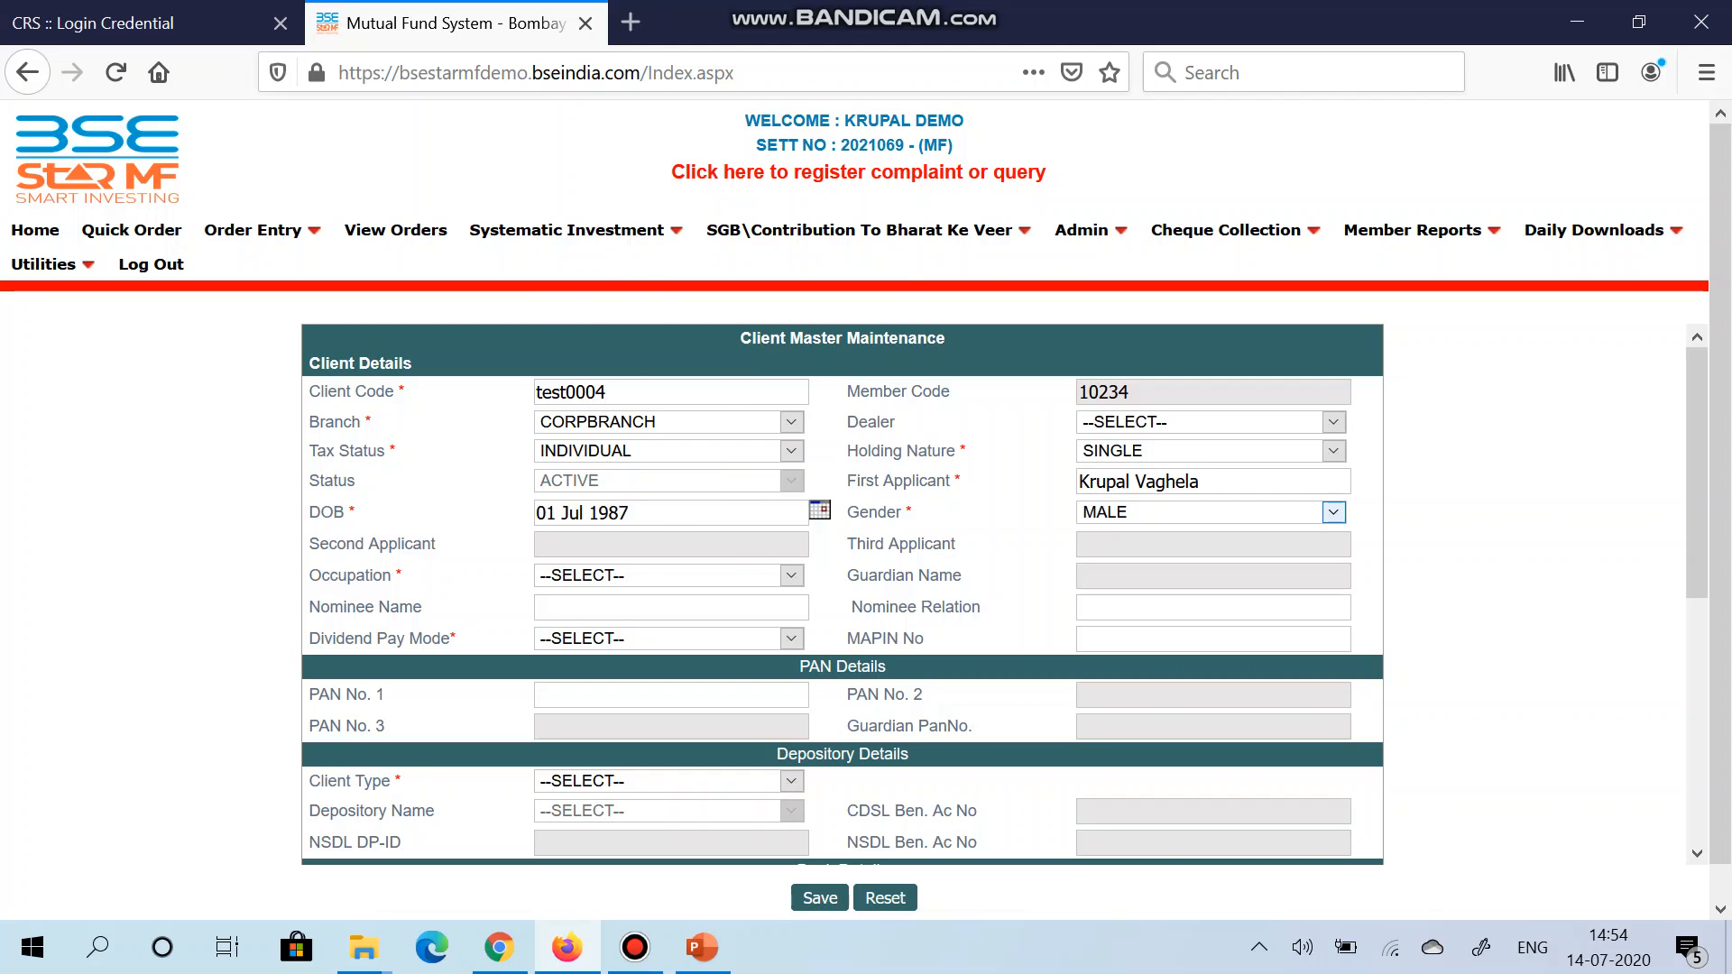
{"action": "left_click", "coordinate": [791, 576]}
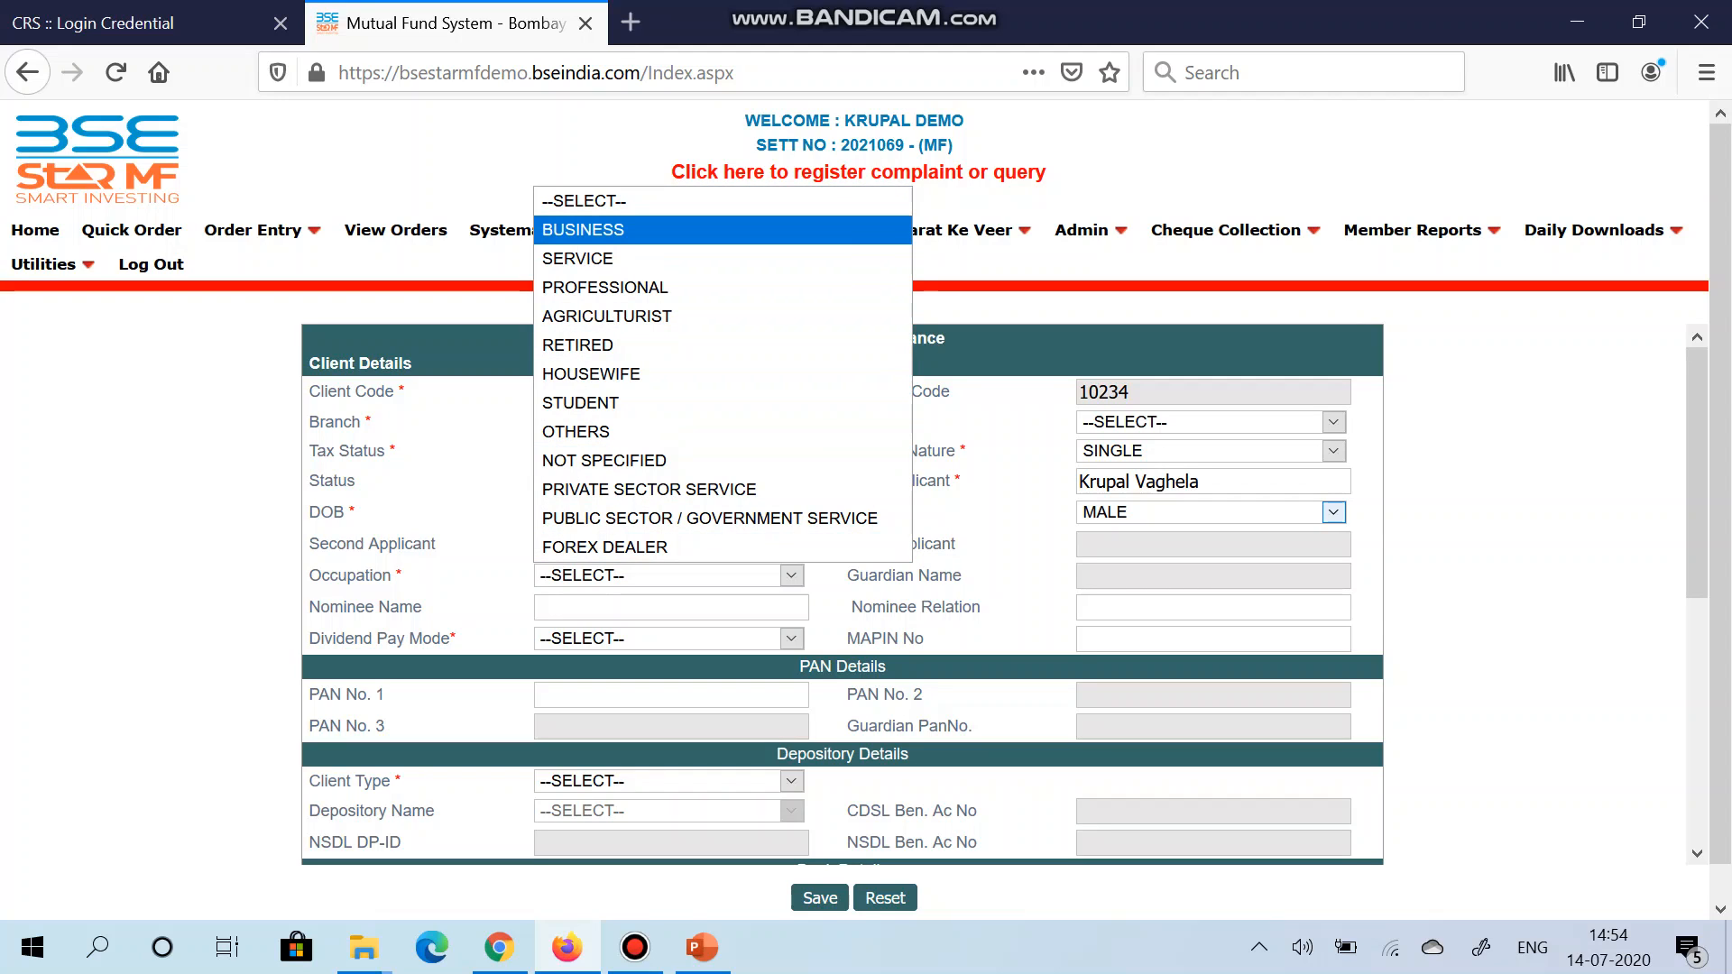
Step: Set occupation to SERVICE and enter the nominee's name with relation Friend
{"action": "left_click", "coordinate": [613, 259]}
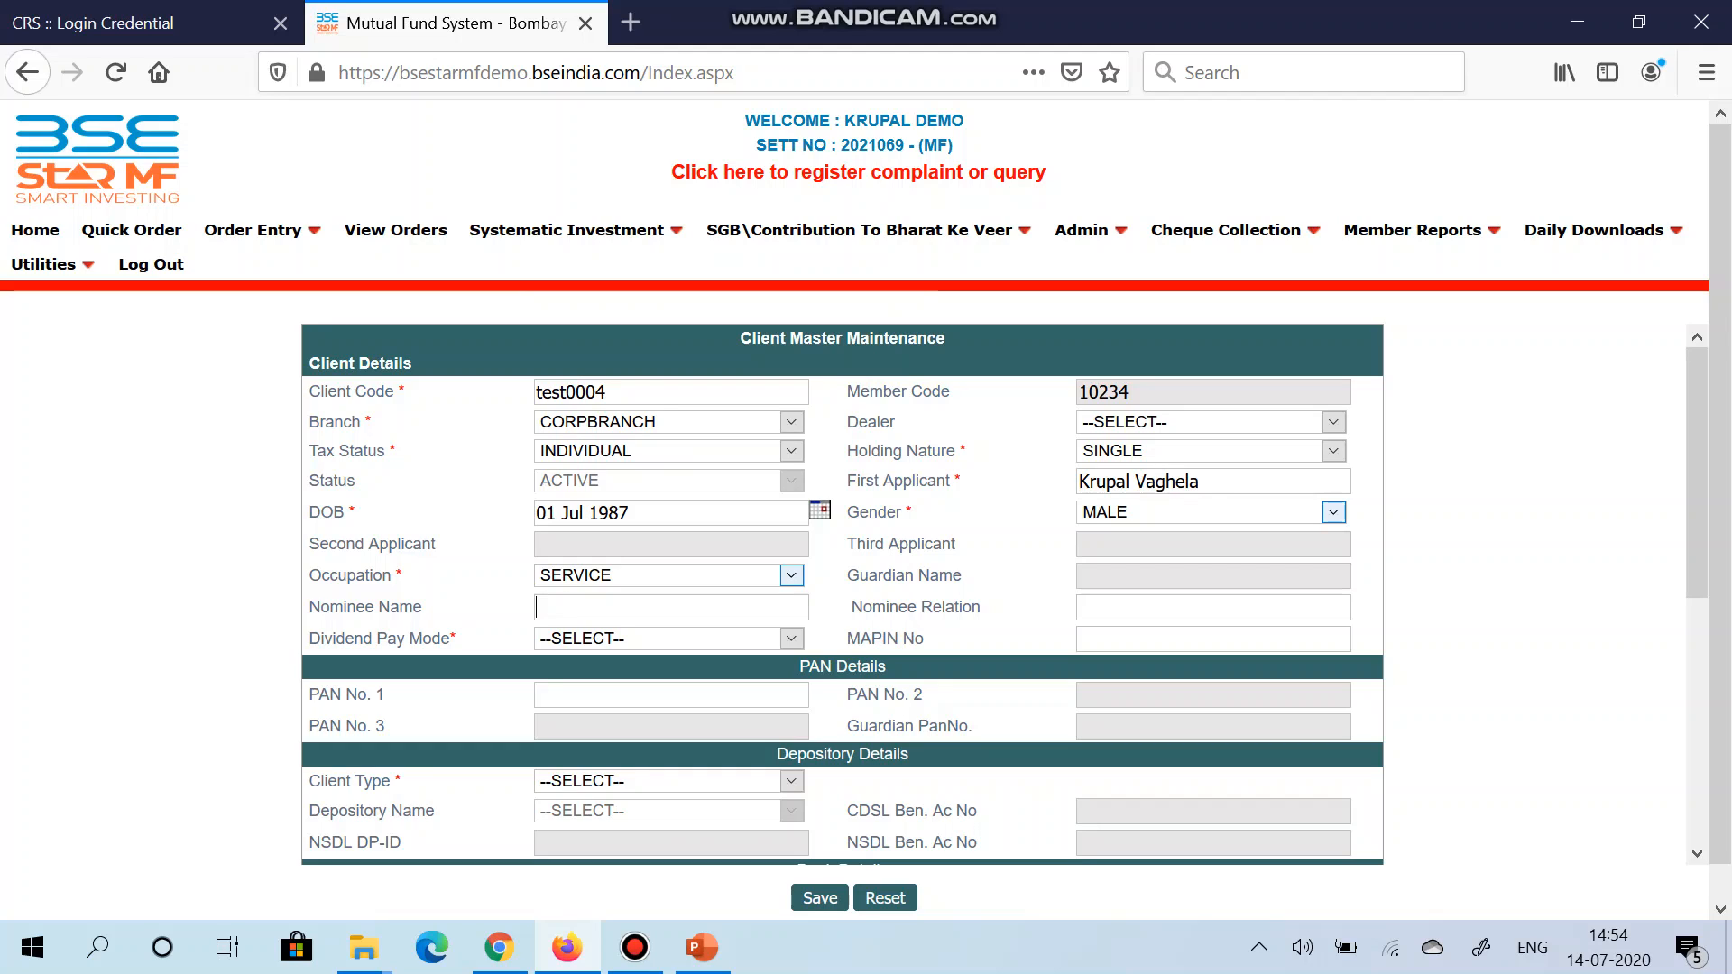
{"action": "type", "text": "Robert"}
{"action": "key", "text": "Tab"}
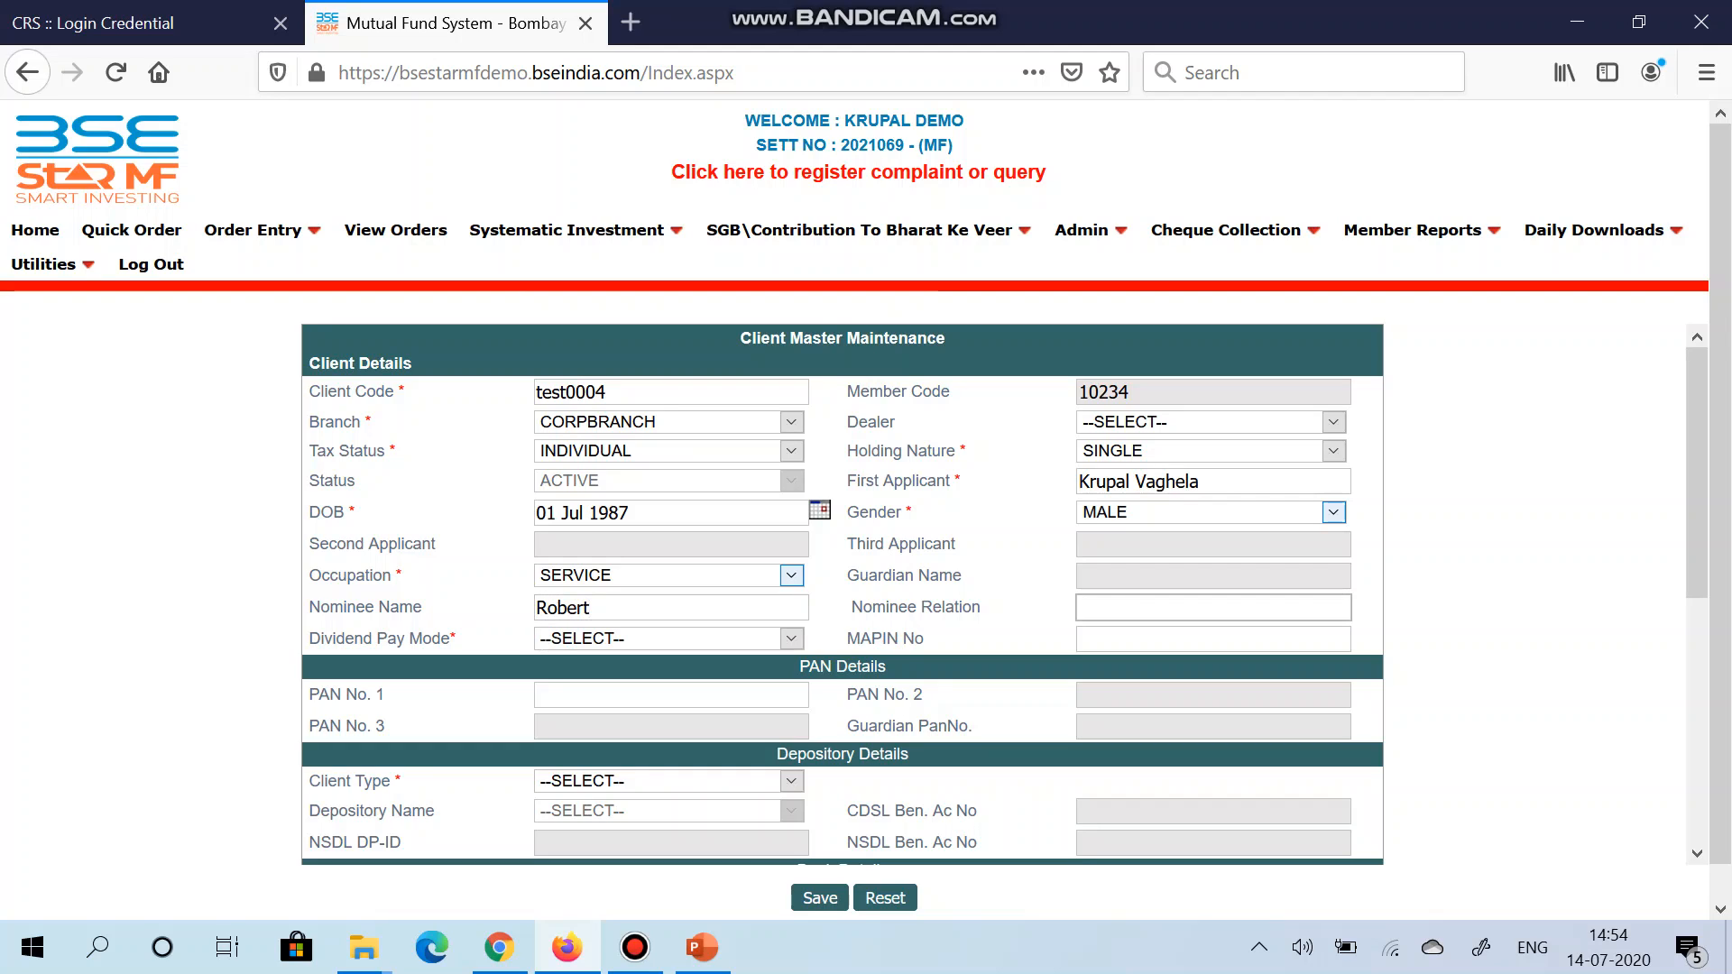
{"action": "type", "text": "Friend"}
{"action": "key", "text": "Tab"}
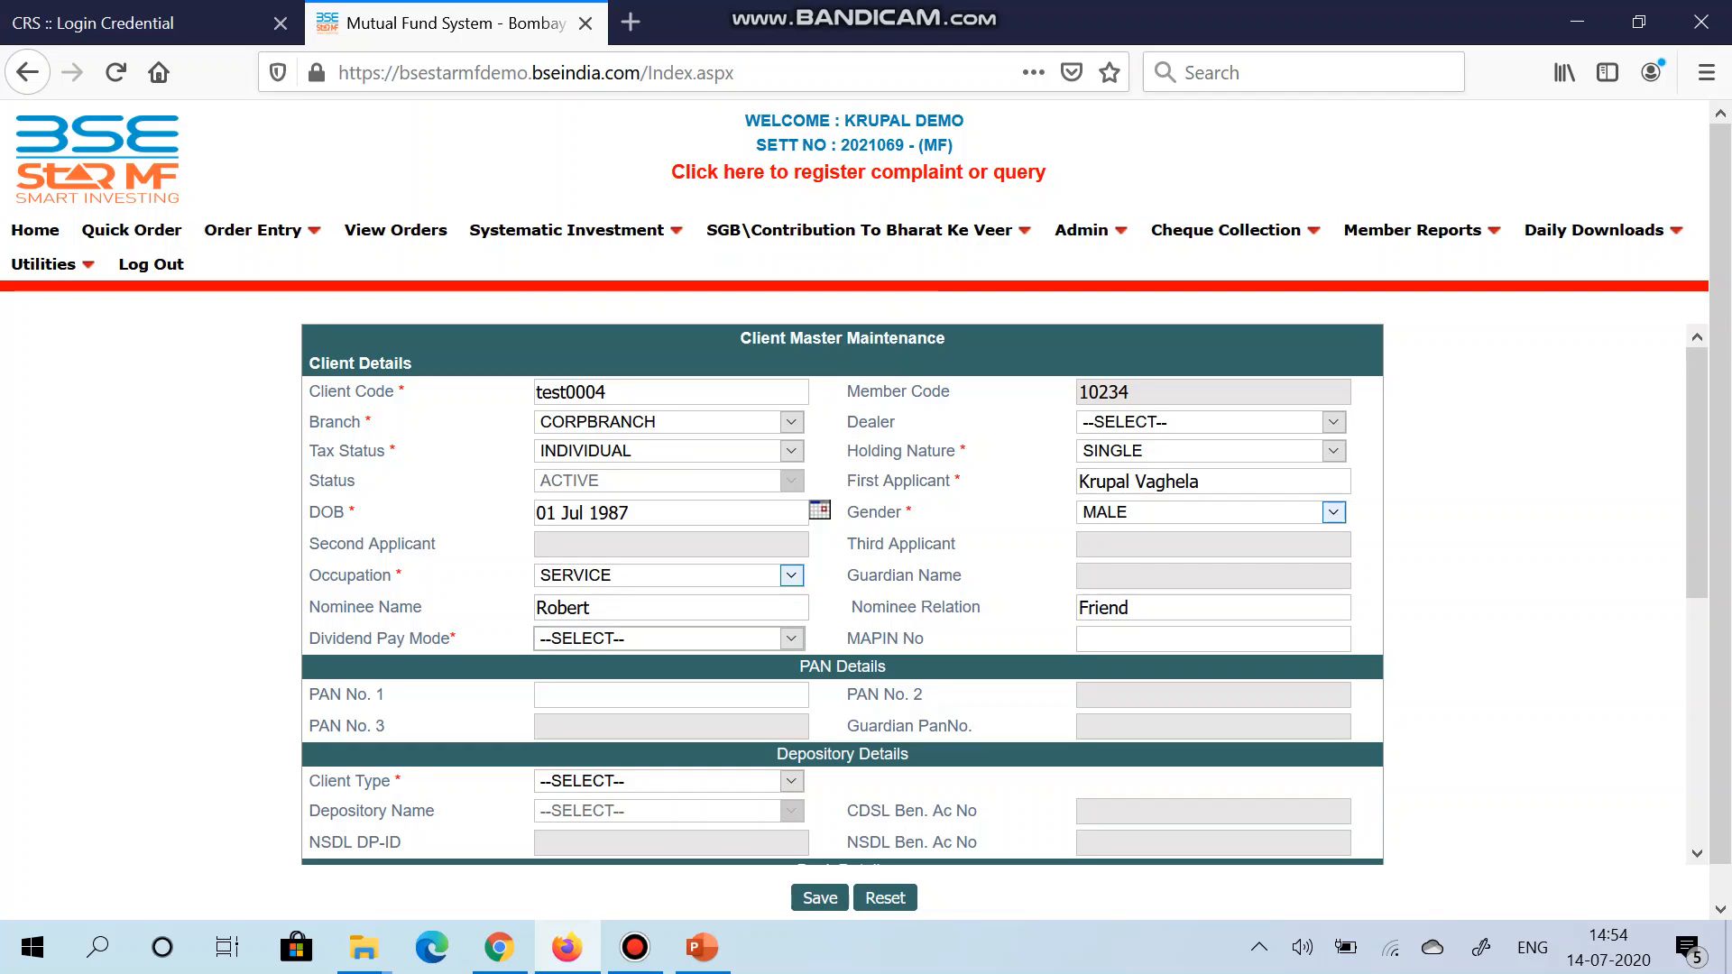
Step: Set the dividend pay mode to DIRECT CREDIT
{"action": "key", "text": "alt+Down"}
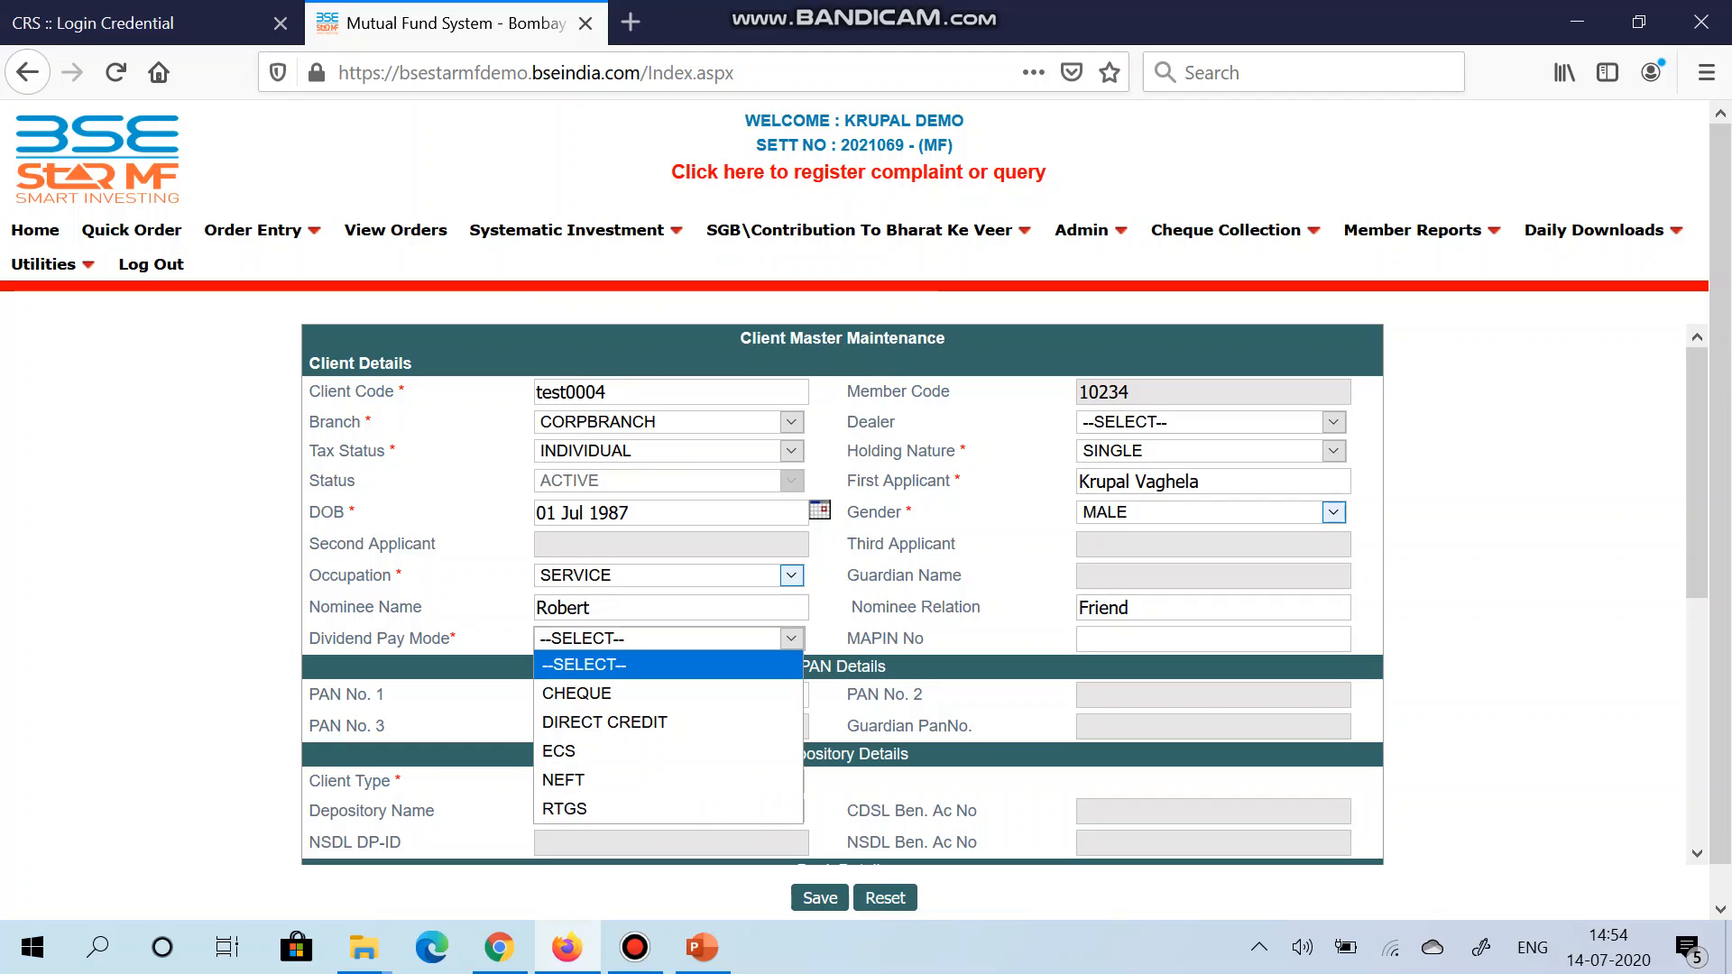
{"action": "key", "text": "Down"}
{"action": "key", "text": "Down"}
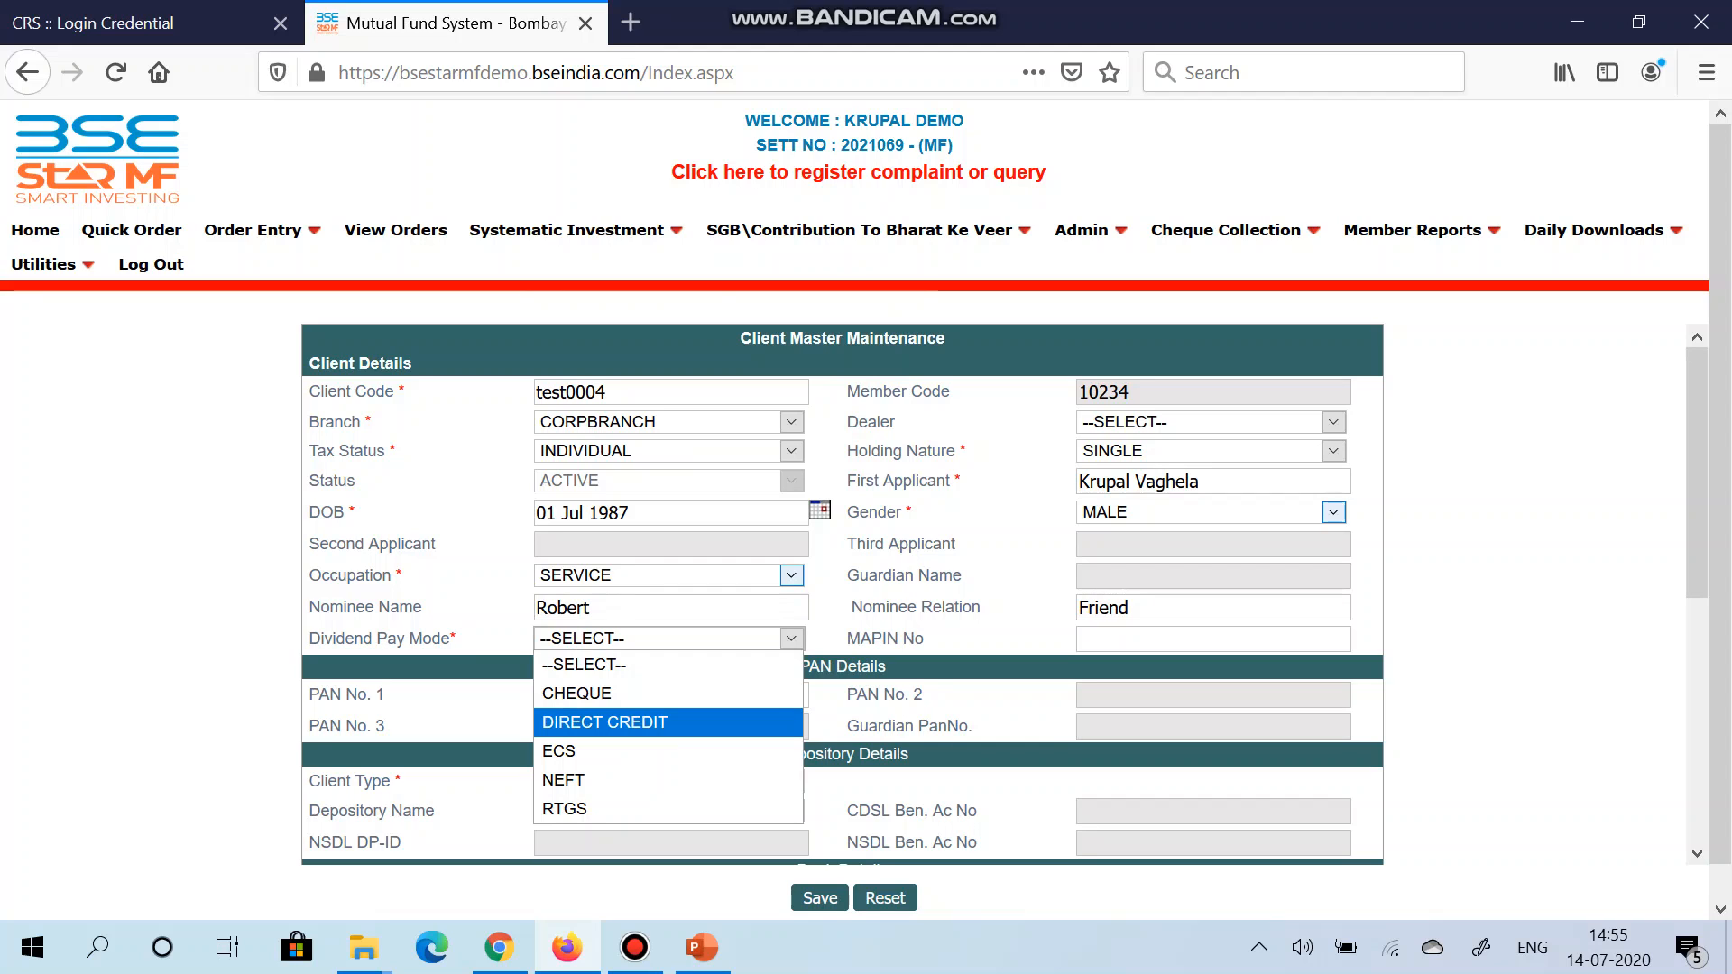
{"action": "key", "text": "Return"}
{"action": "scroll", "coordinate": [841, 594], "scroll_direction": "down", "scroll_amount": 3}
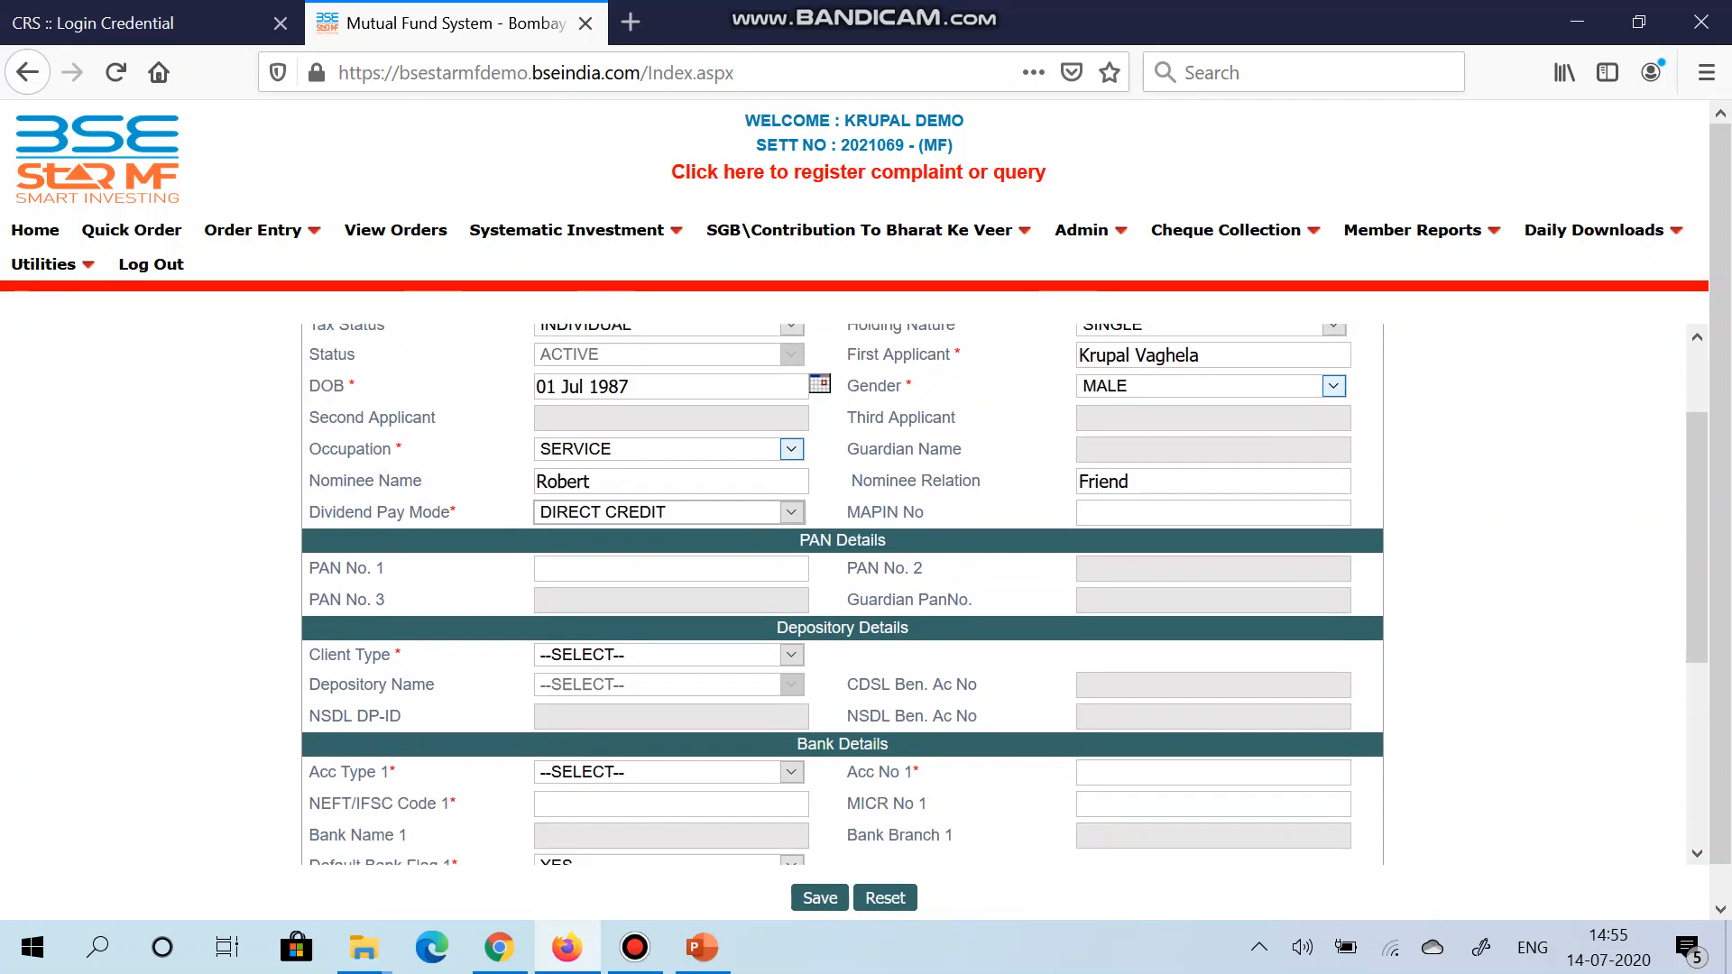
{"action": "key", "text": "Tab"}
{"action": "scroll", "coordinate": [842, 594], "scroll_direction": "up", "scroll_amount": 2}
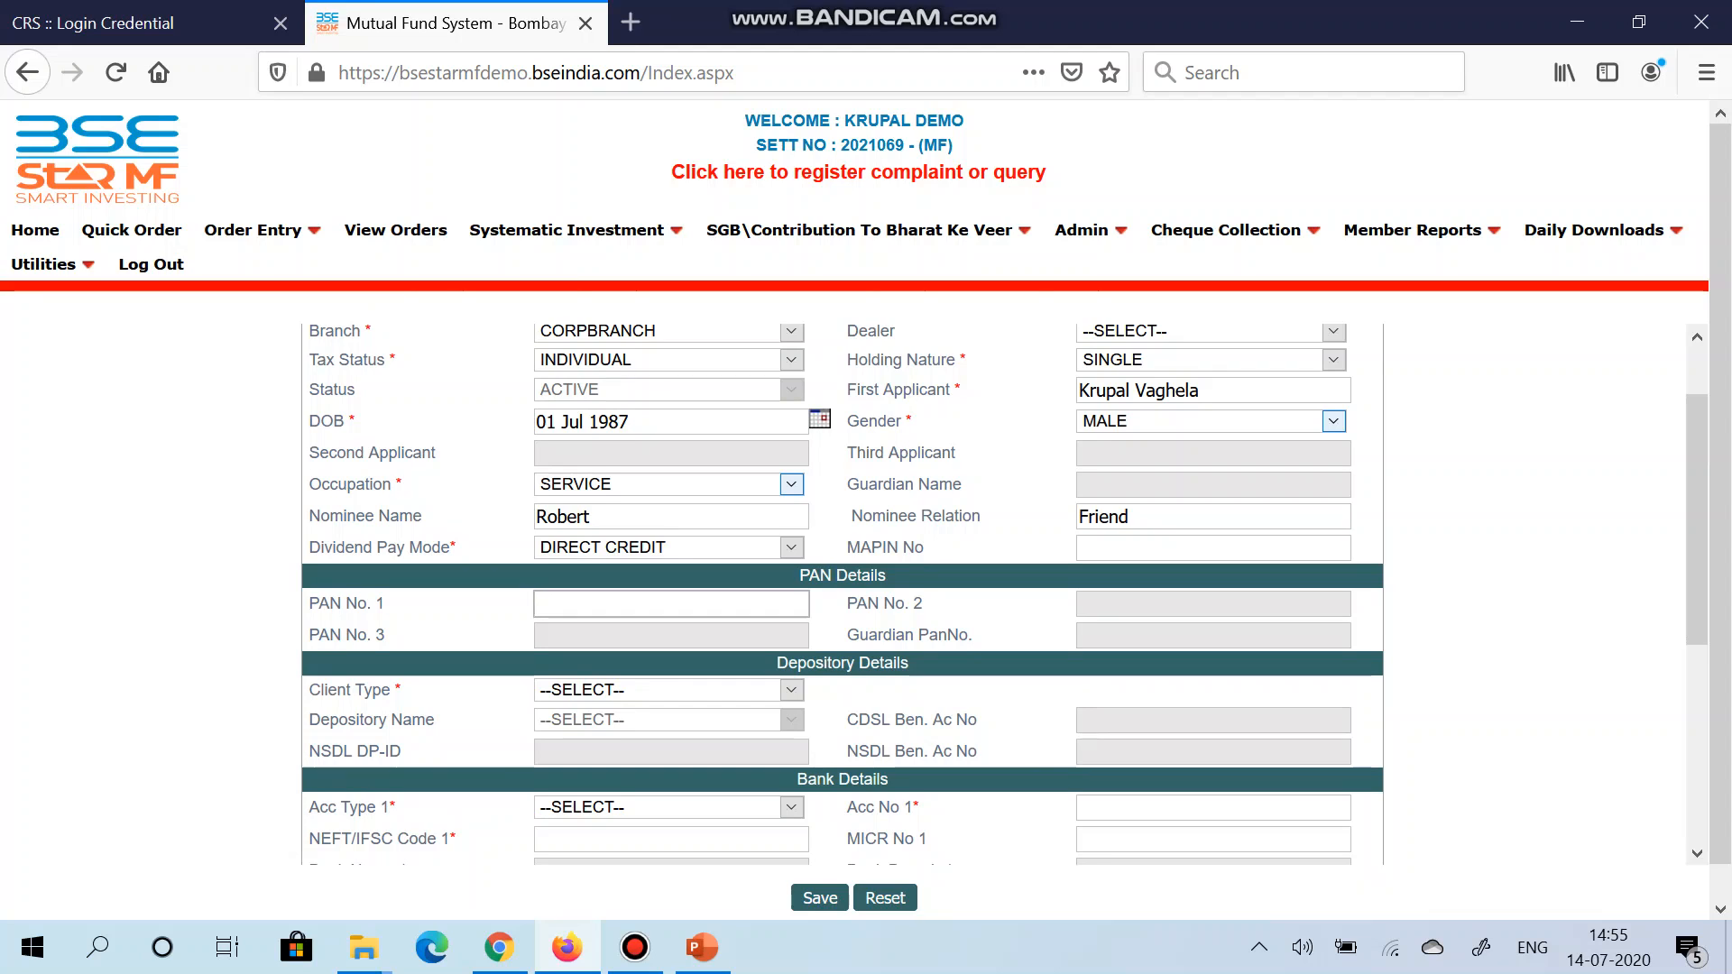
{"action": "scroll", "coordinate": [842, 594], "scroll_direction": "up", "scroll_amount": 2}
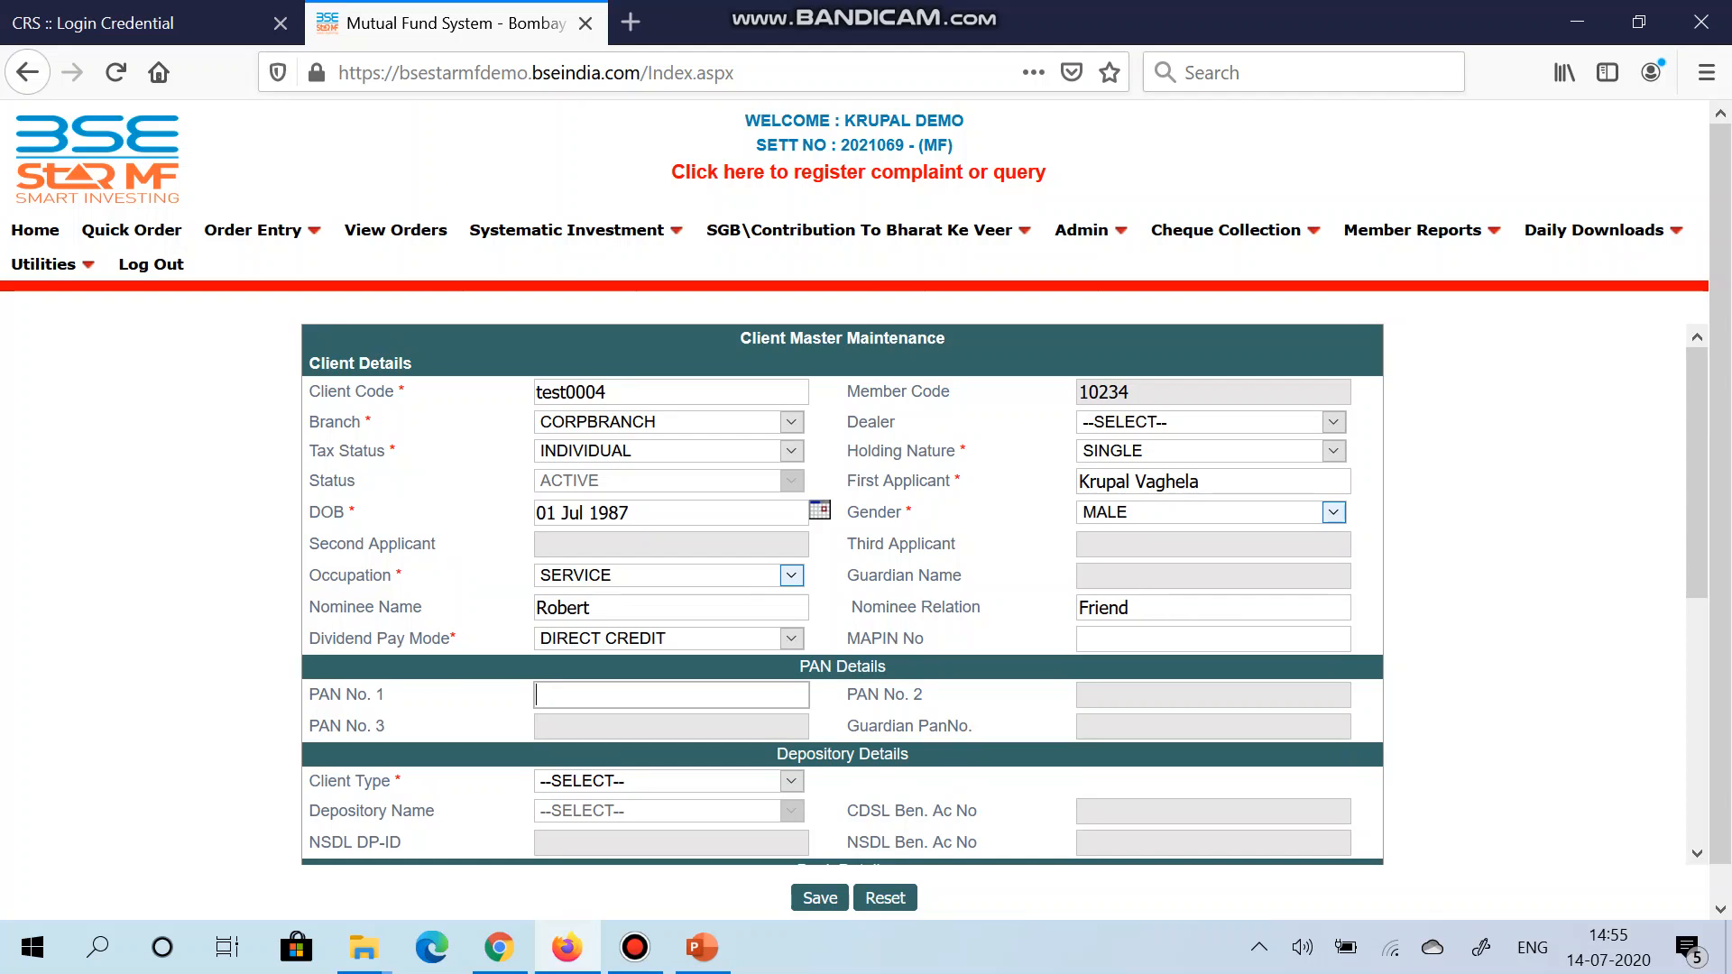
Step: Enter the client's PAN number in PAN No. 1
{"action": "key", "text": "Down"}
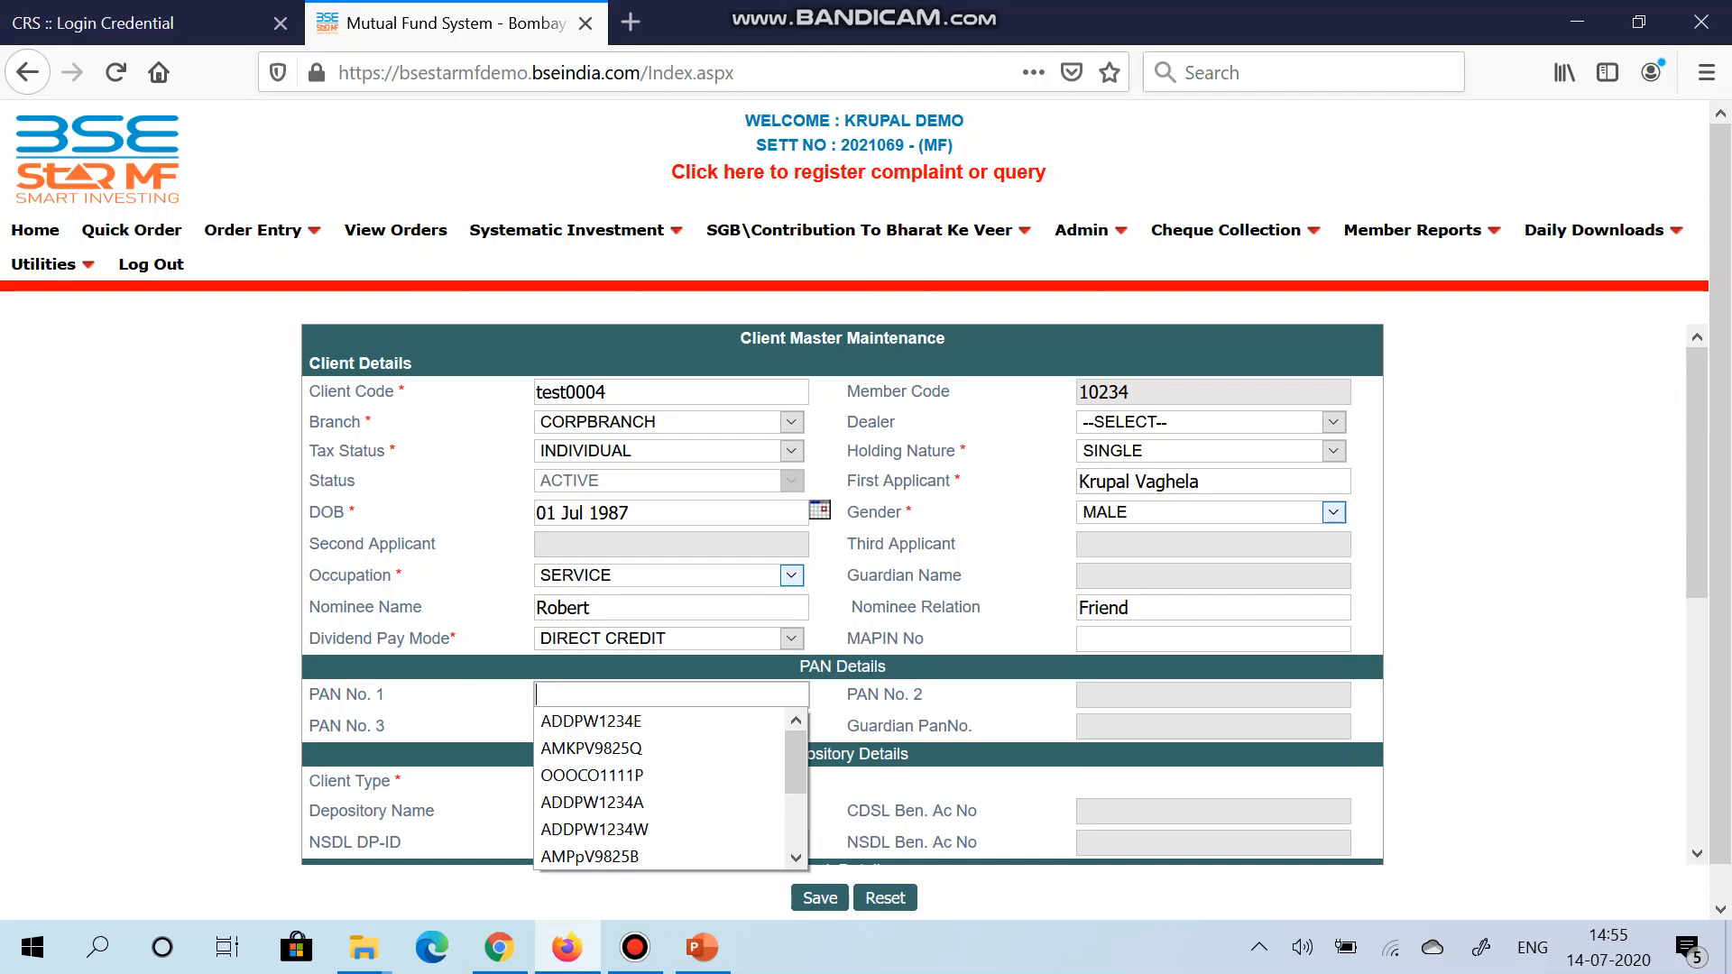
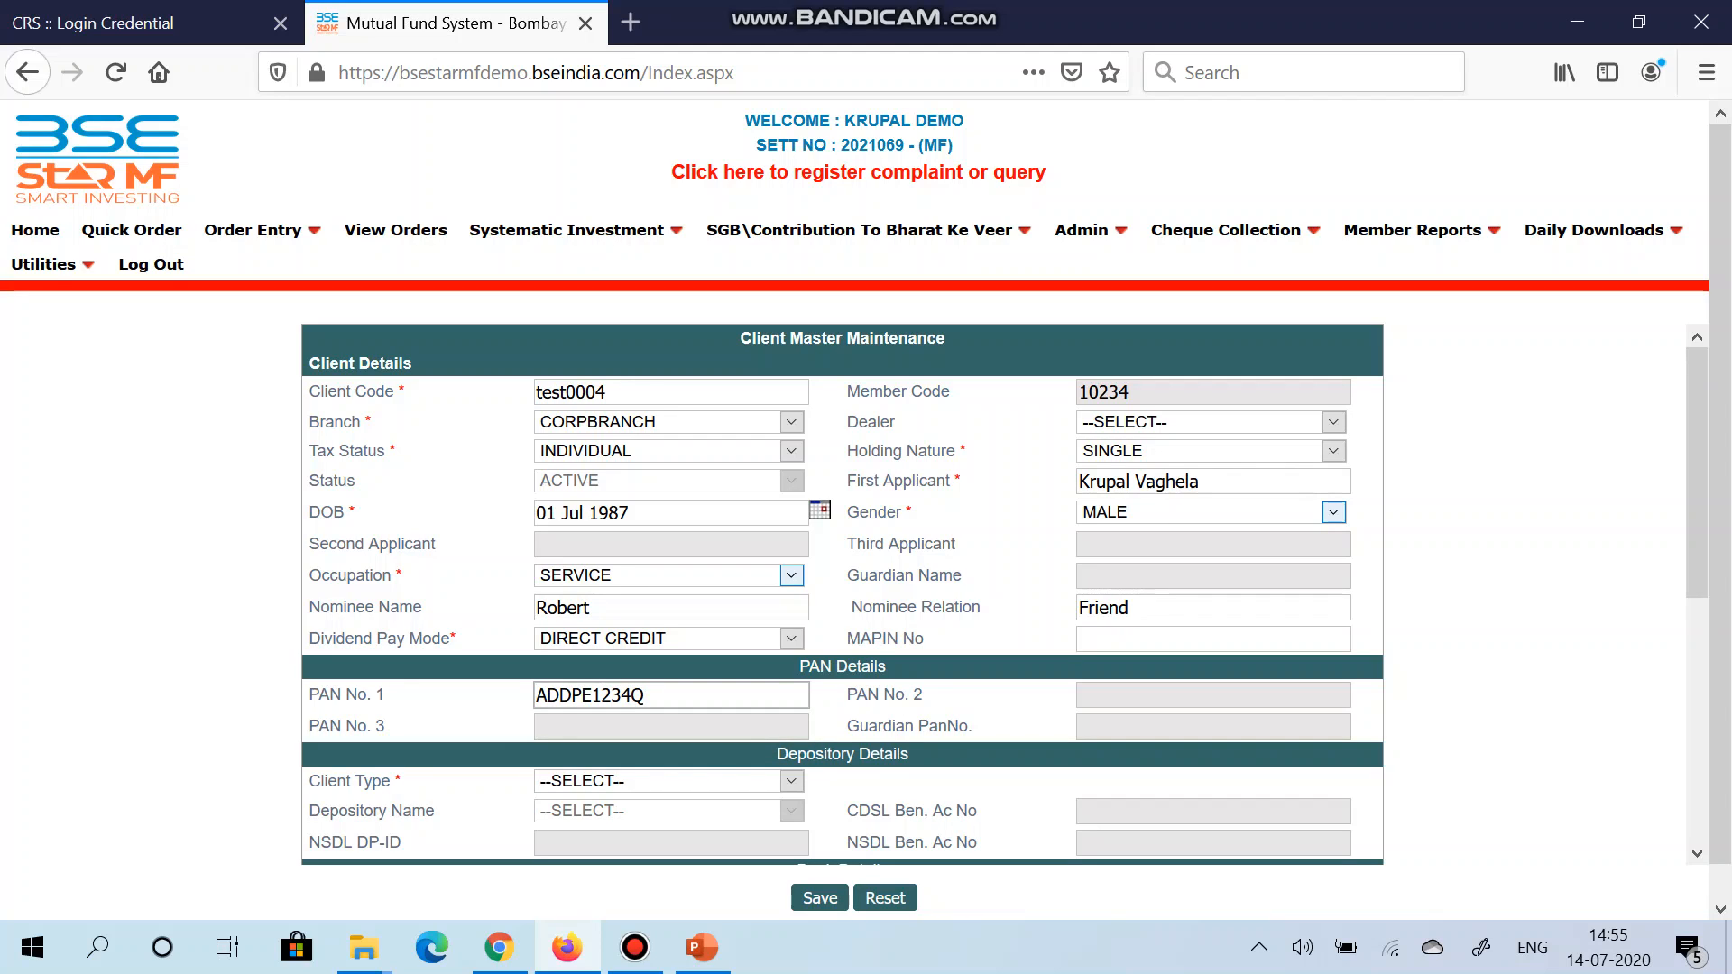
{"action": "scroll", "coordinate": [841, 593], "scroll_direction": "down", "scroll_amount": 5}
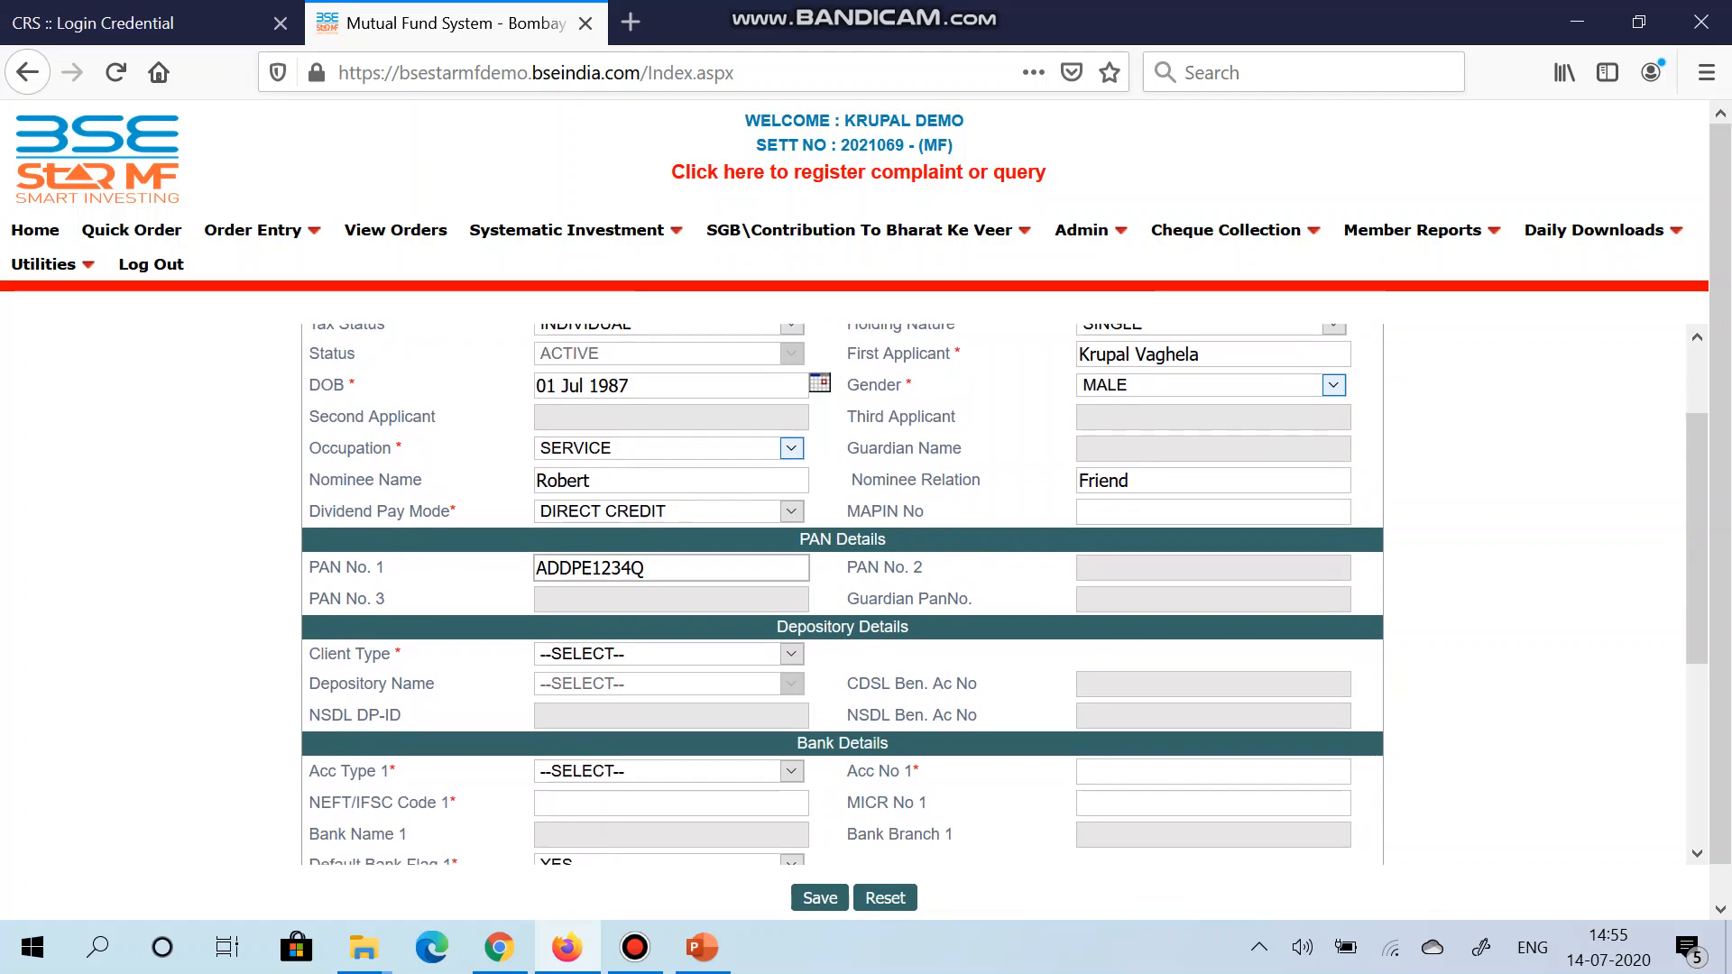
Step: Set the client type to DEMAT, leaving the depository name unset
{"action": "left_click", "coordinate": [791, 523]}
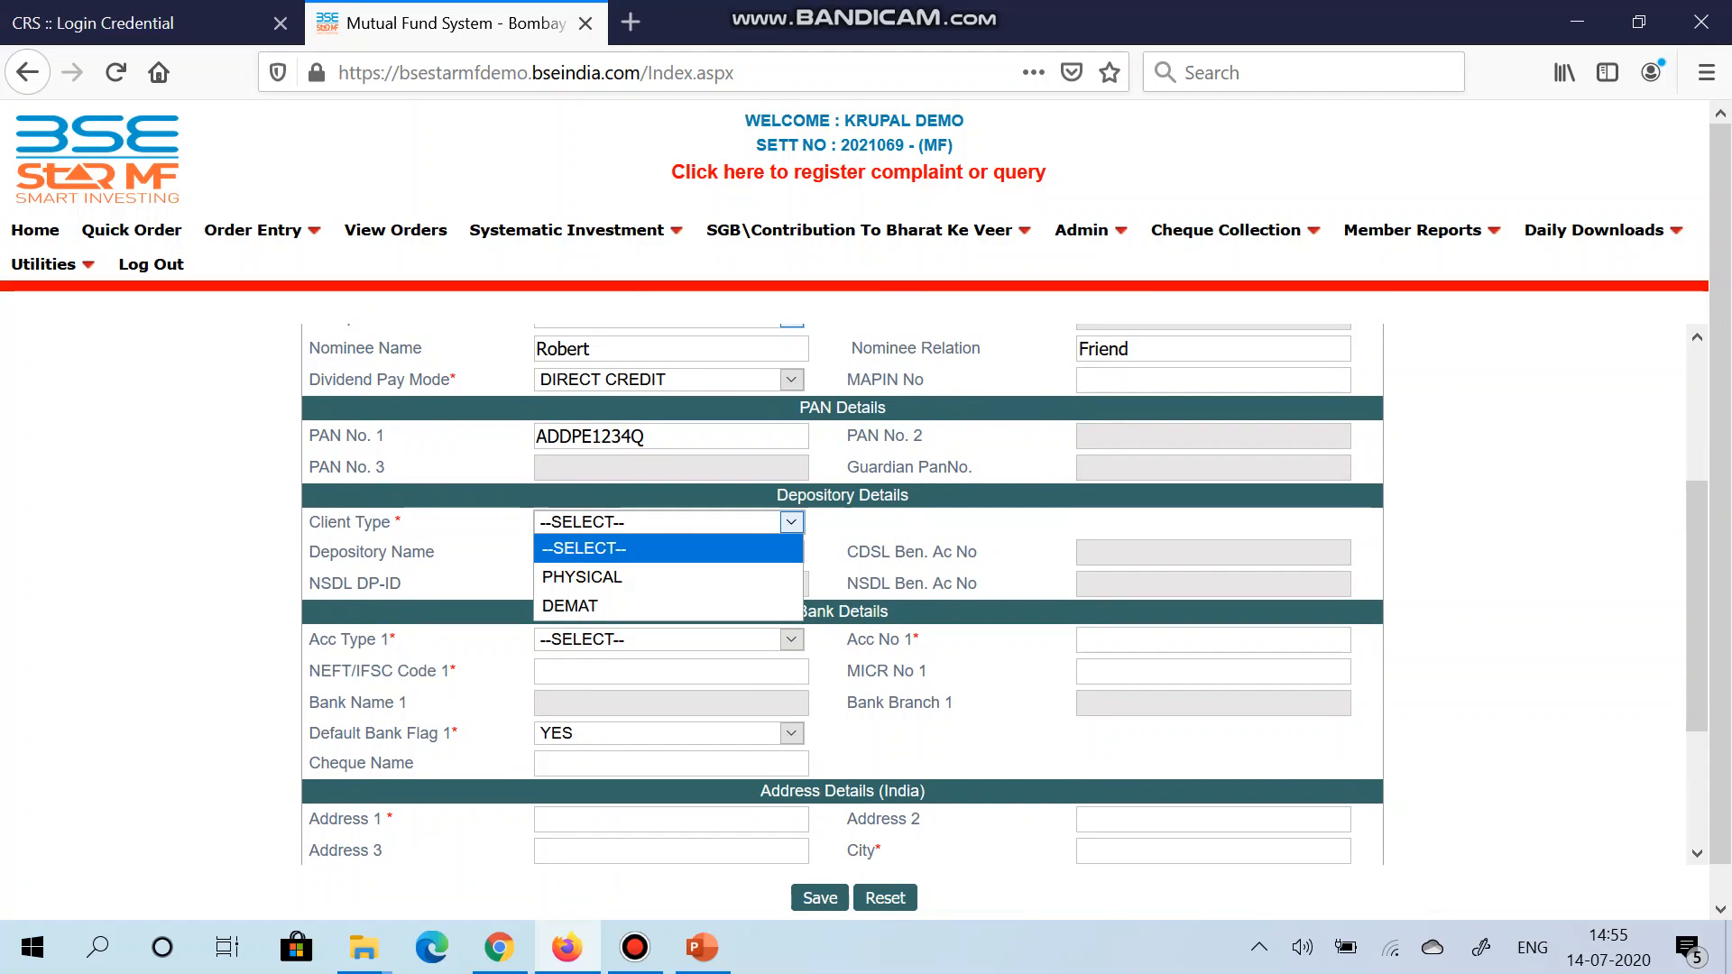
{"action": "key", "text": "Down"}
{"action": "key", "text": "Down"}
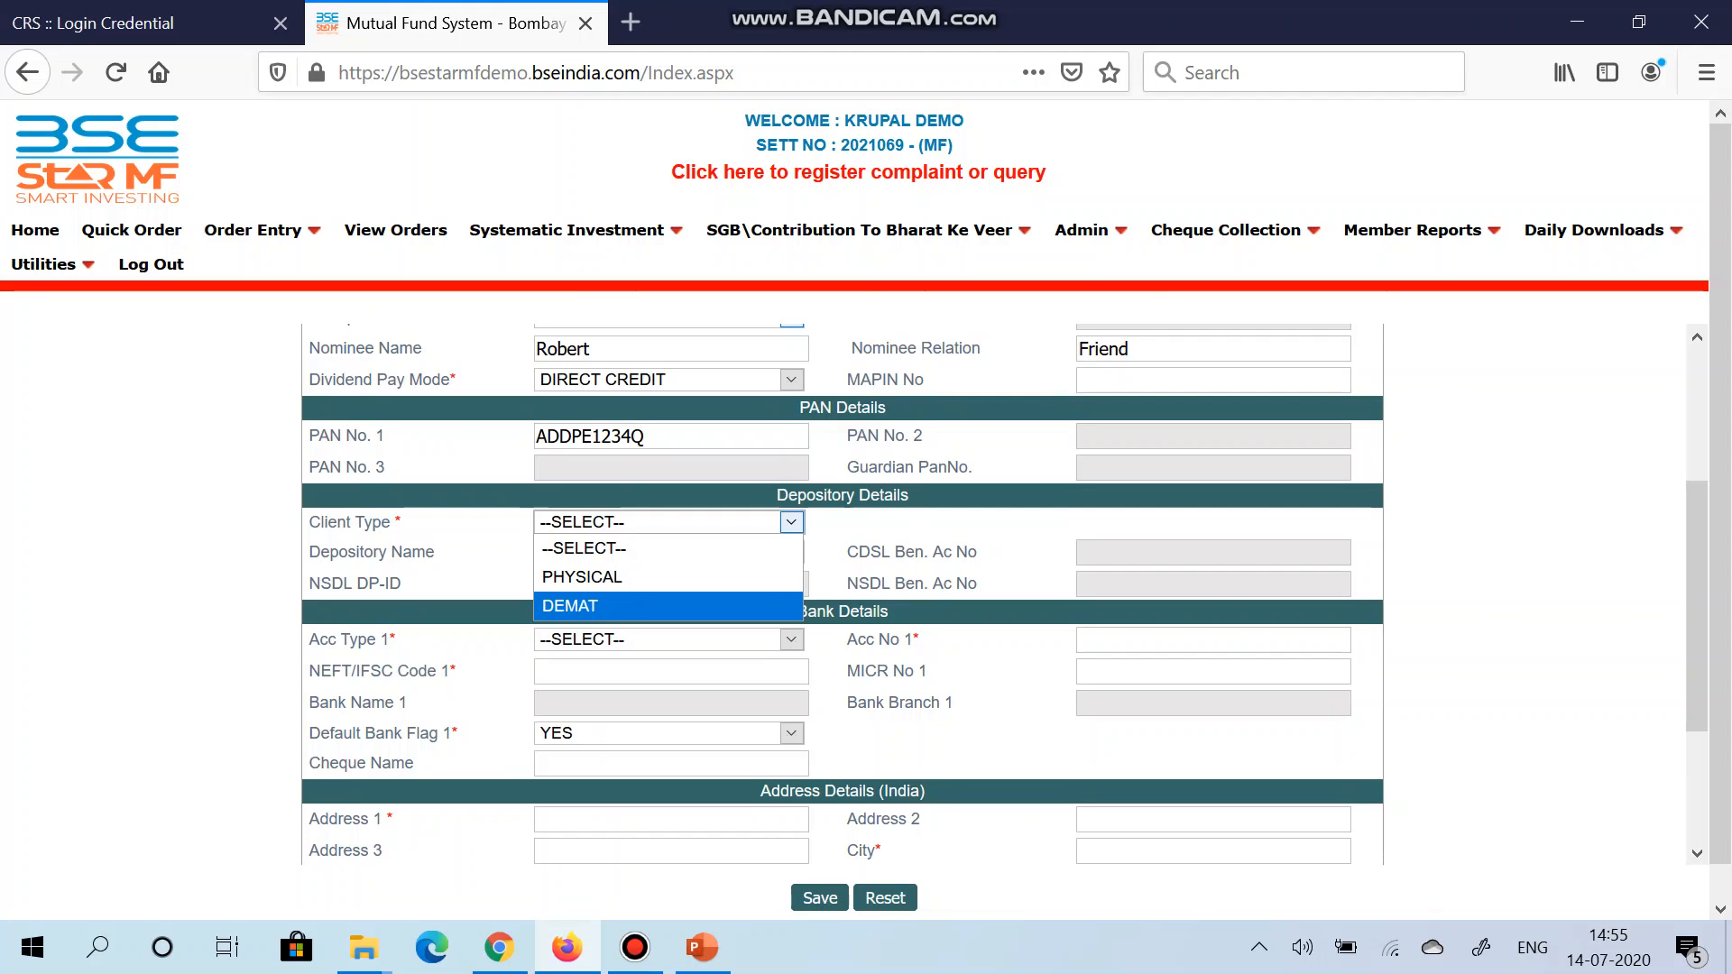
{"action": "left_click", "coordinate": [668, 606]}
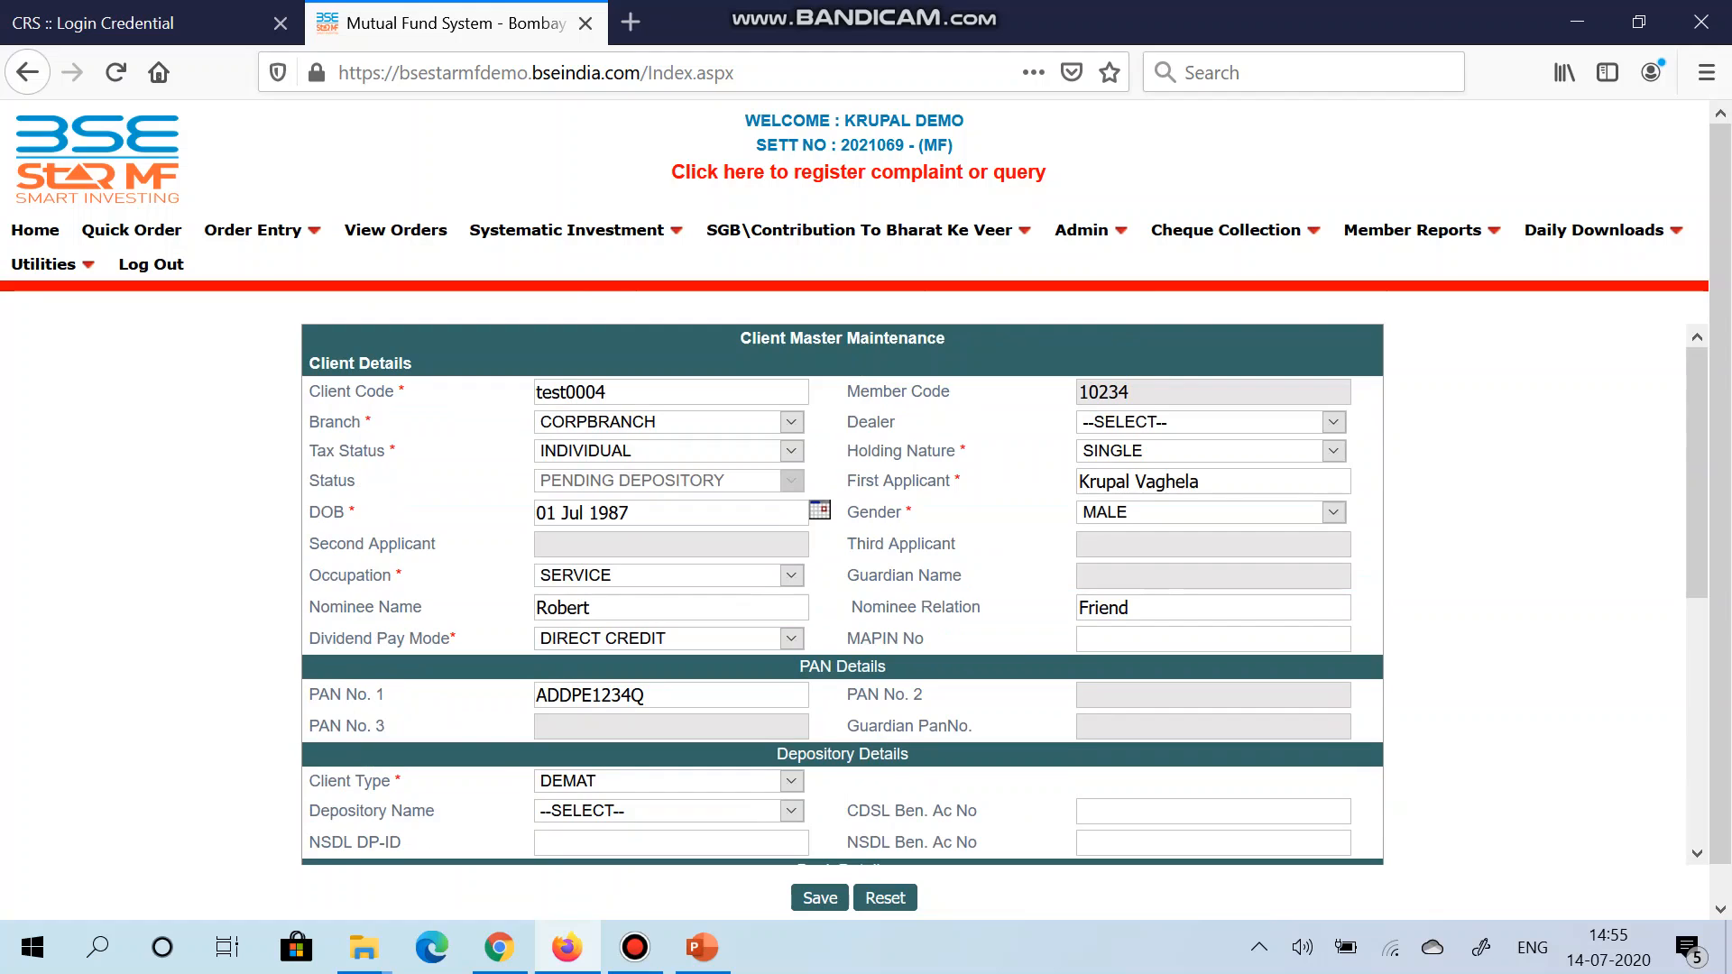
{"action": "scroll", "coordinate": [841, 593], "scroll_direction": "down", "scroll_amount": 3}
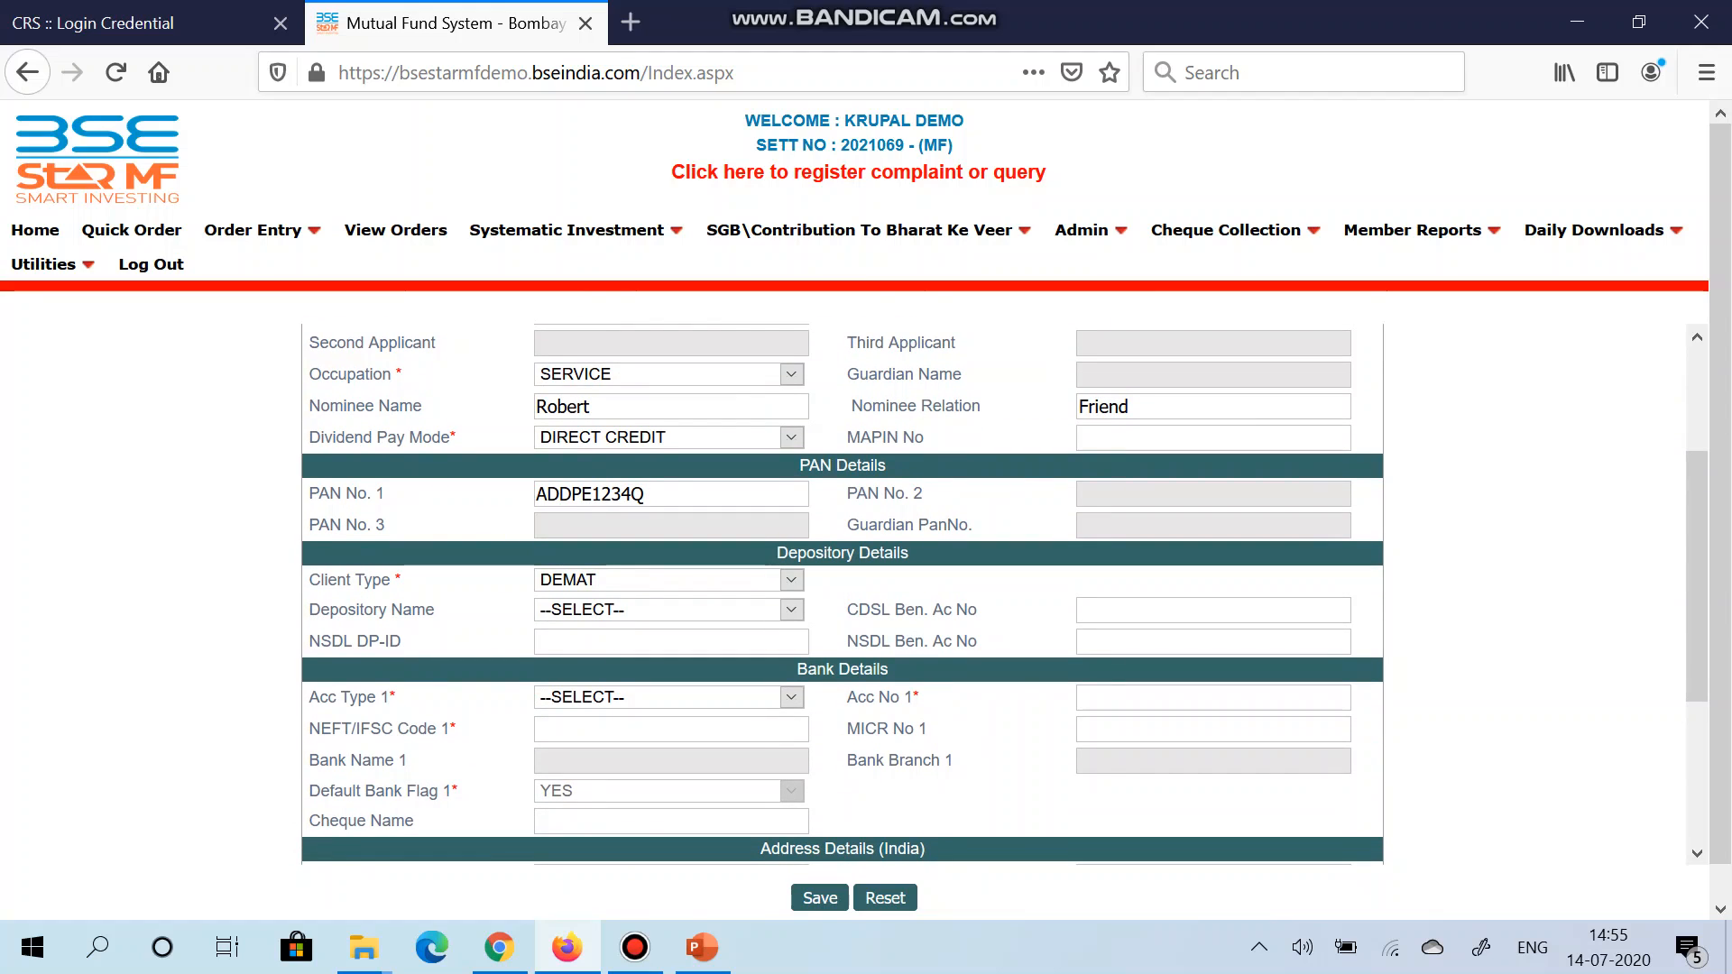
{"action": "left_click", "coordinate": [669, 609]}
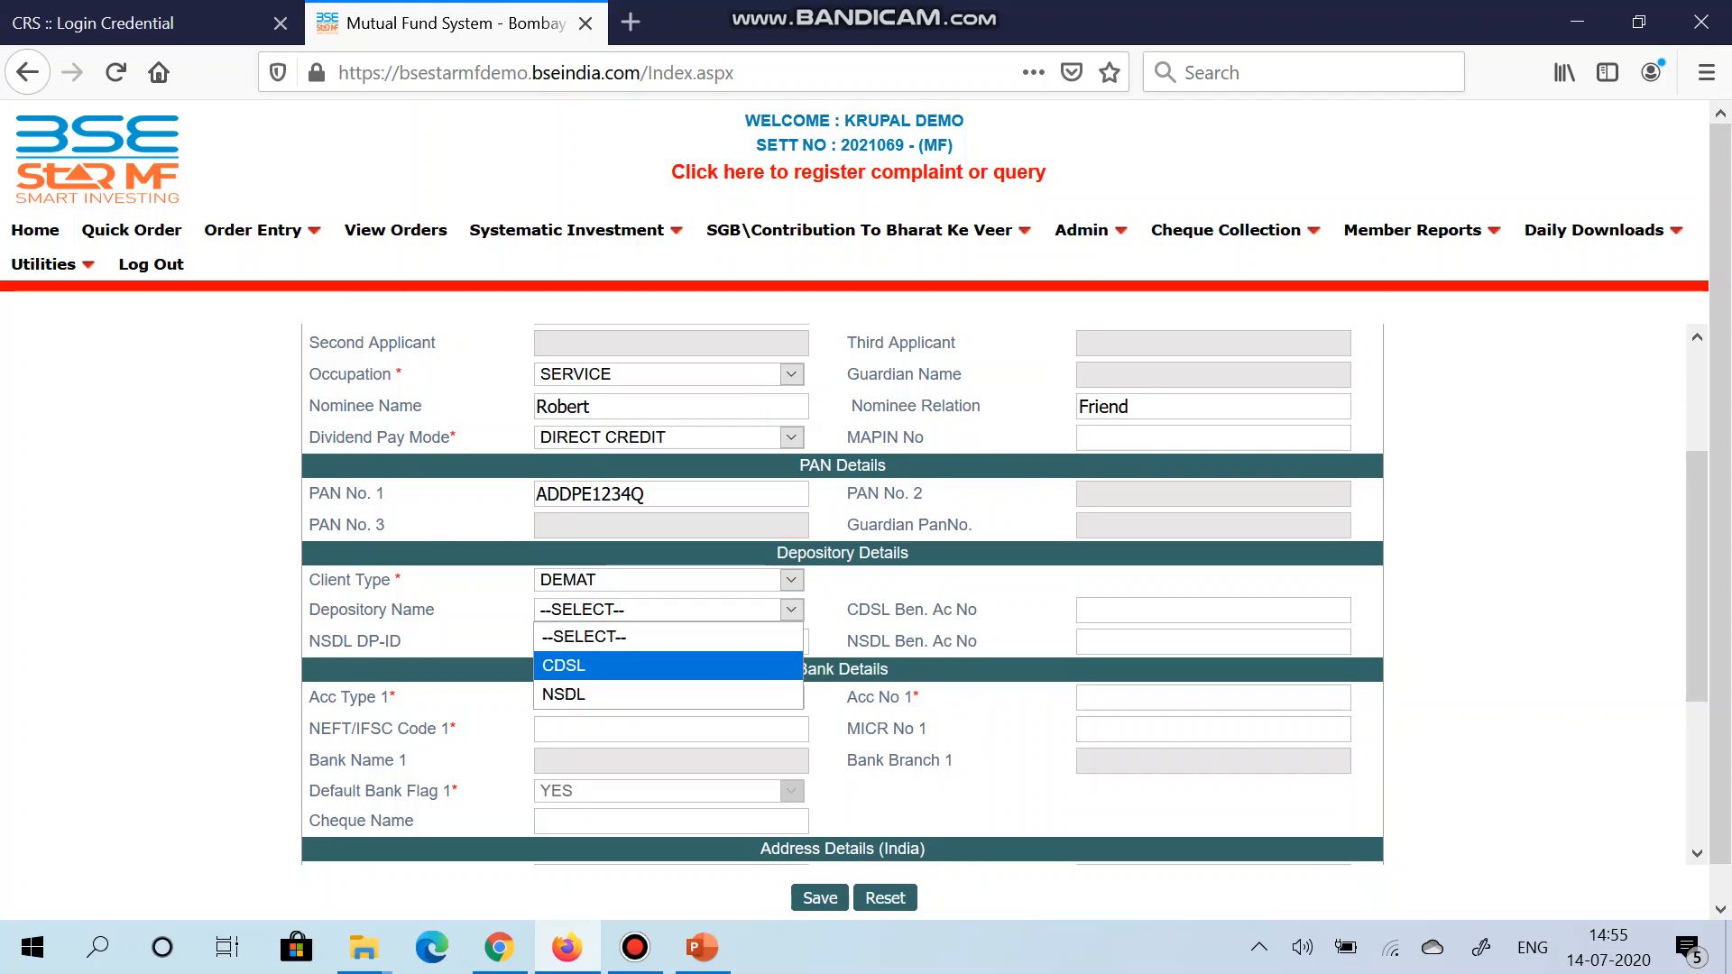
{"action": "left_click", "coordinate": [669, 637]}
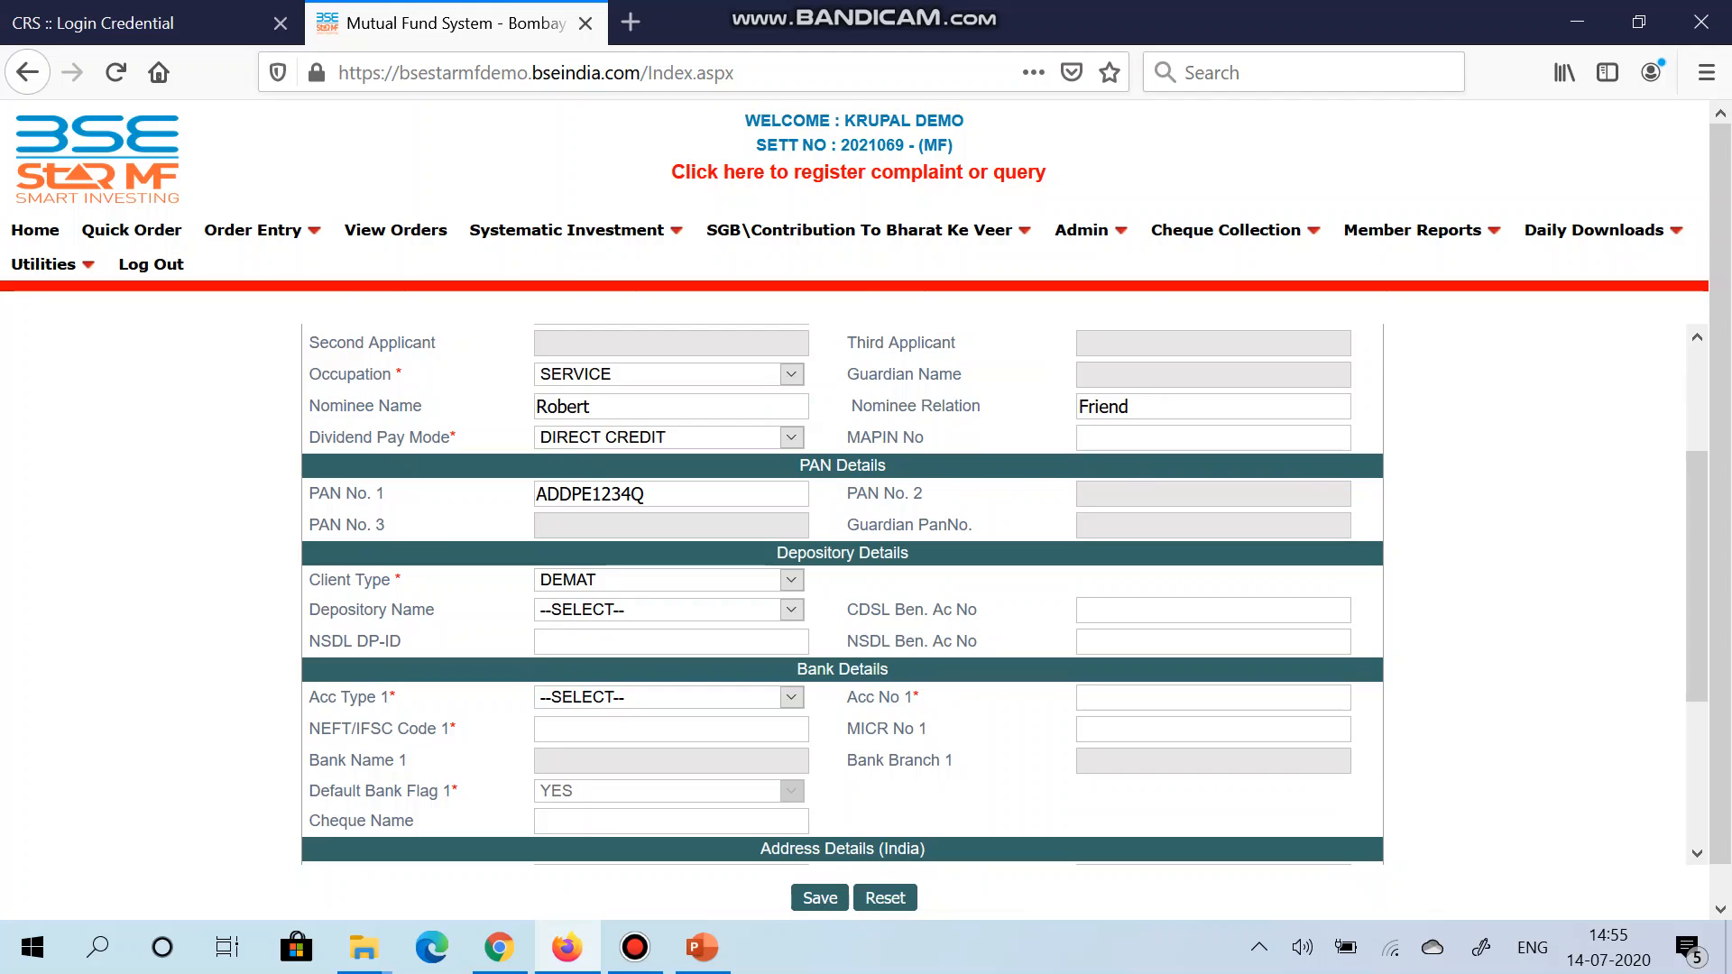
{"action": "scroll", "coordinate": [842, 593], "scroll_direction": "down", "scroll_amount": 3}
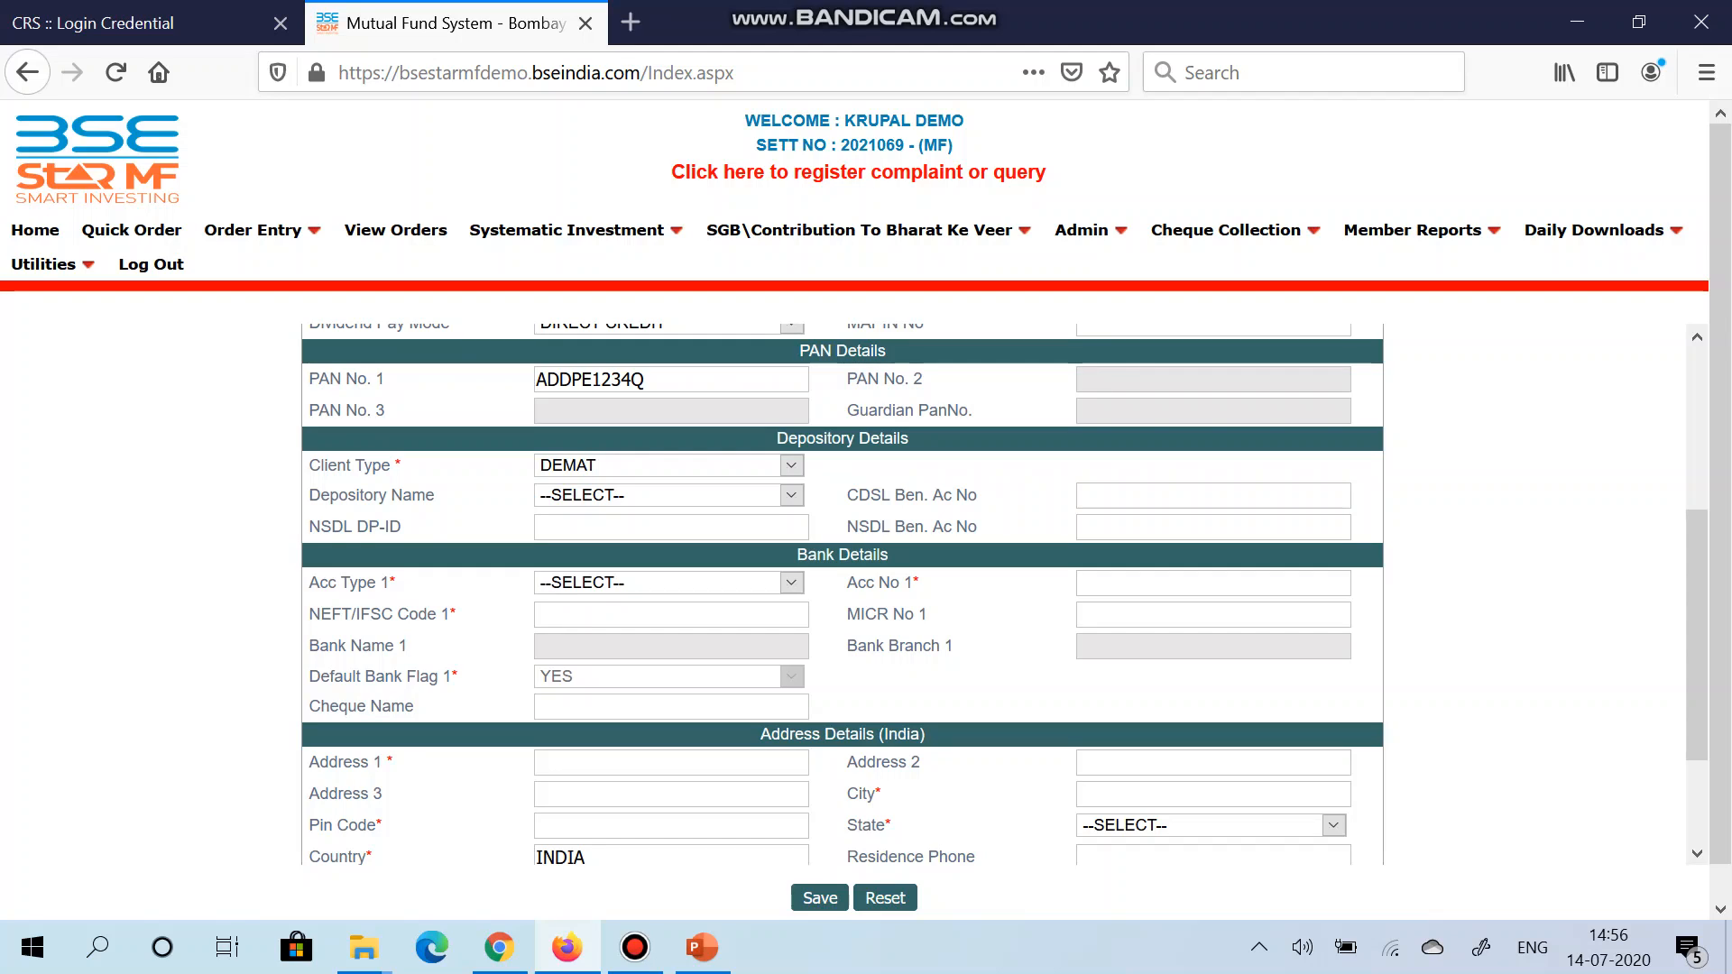
Step: Switch the client type from DEMAT to PHYSICAL and review the bank account slots
{"action": "left_click", "coordinate": [669, 465]}
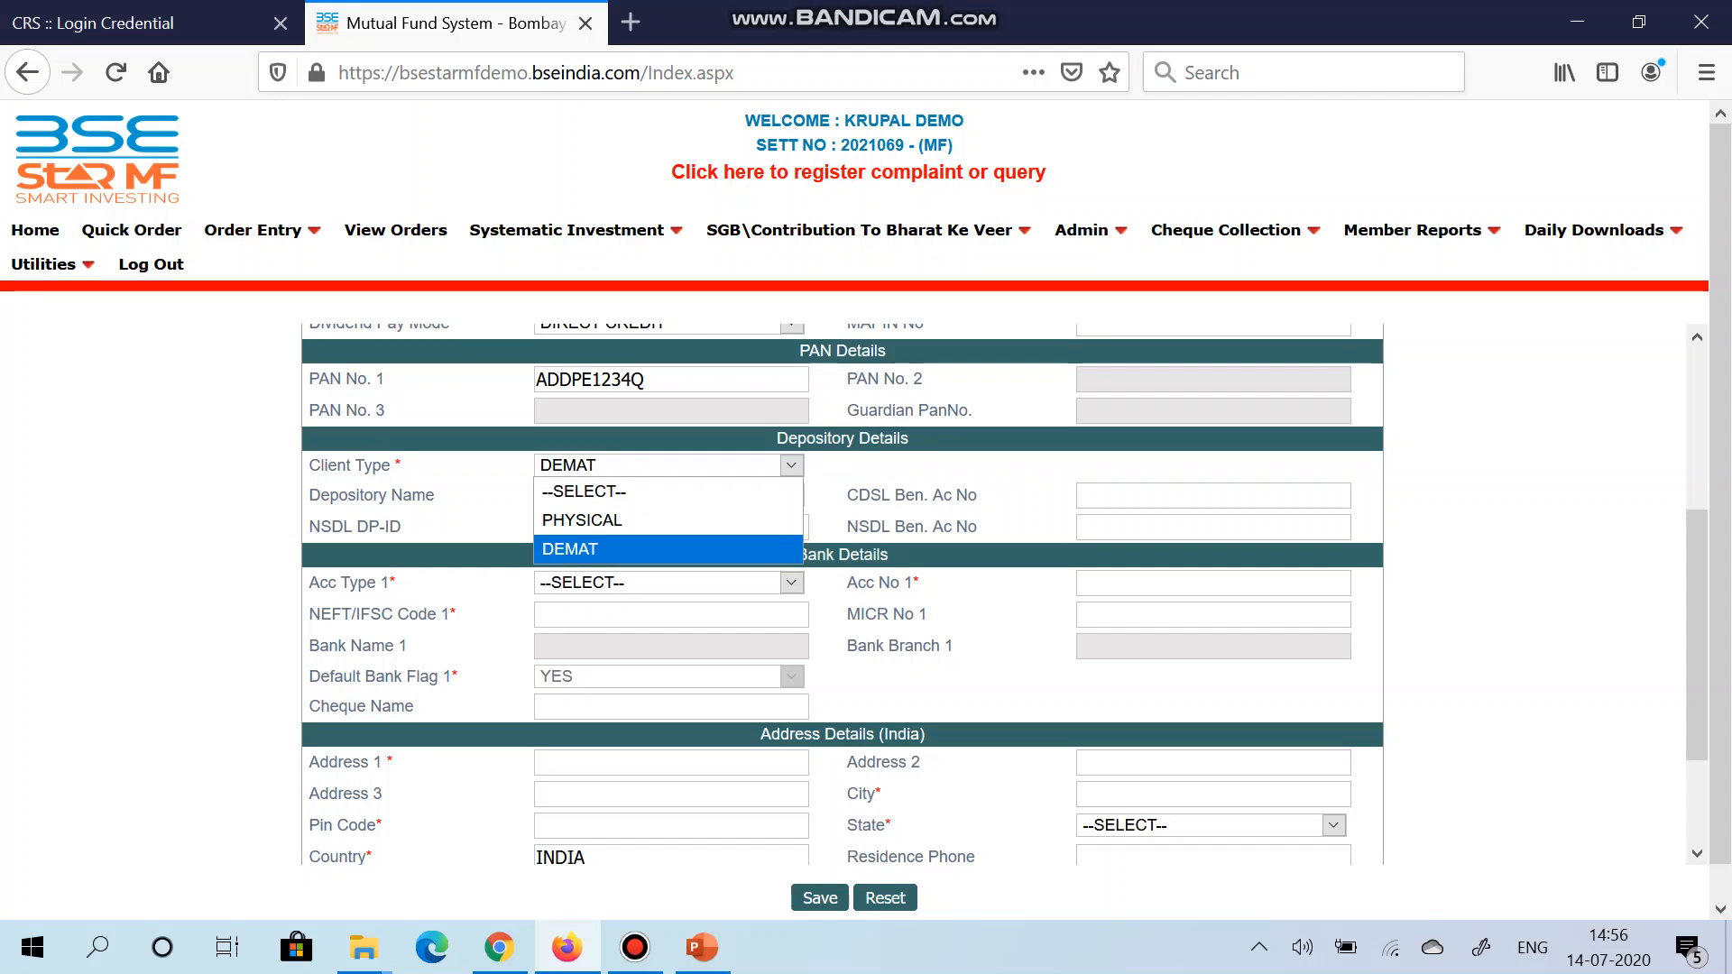
{"action": "left_click", "coordinate": [669, 520]}
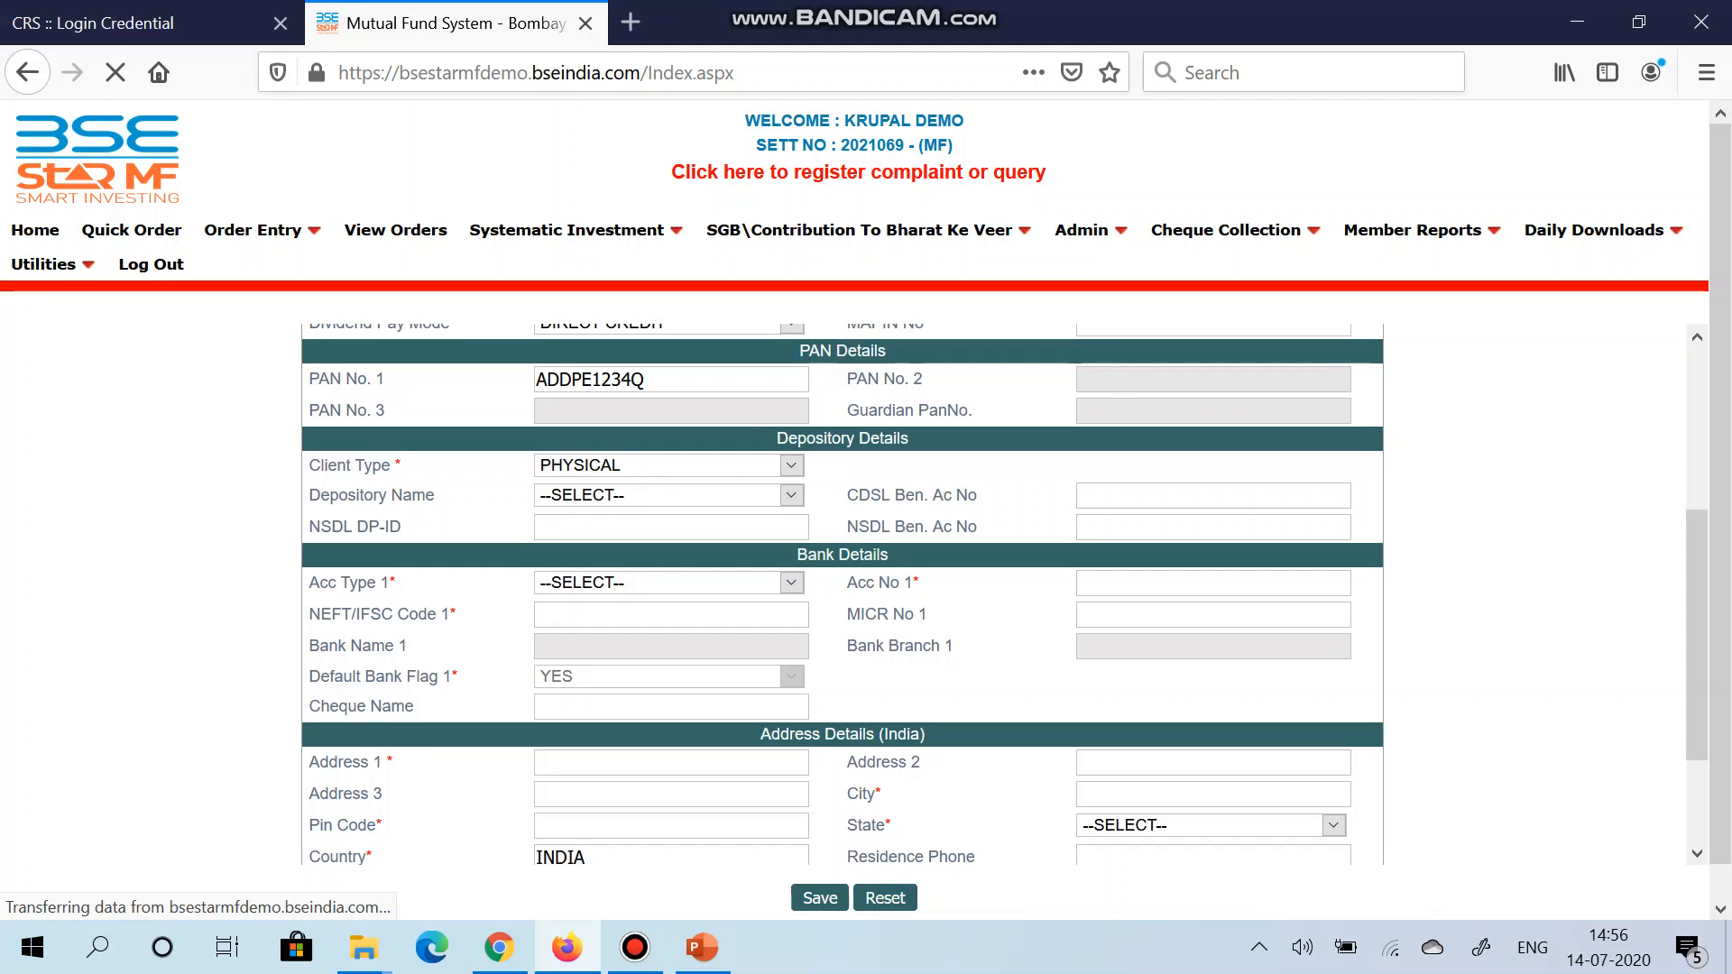
{"action": "scroll", "coordinate": [842, 594], "scroll_direction": "down", "scroll_amount": 5}
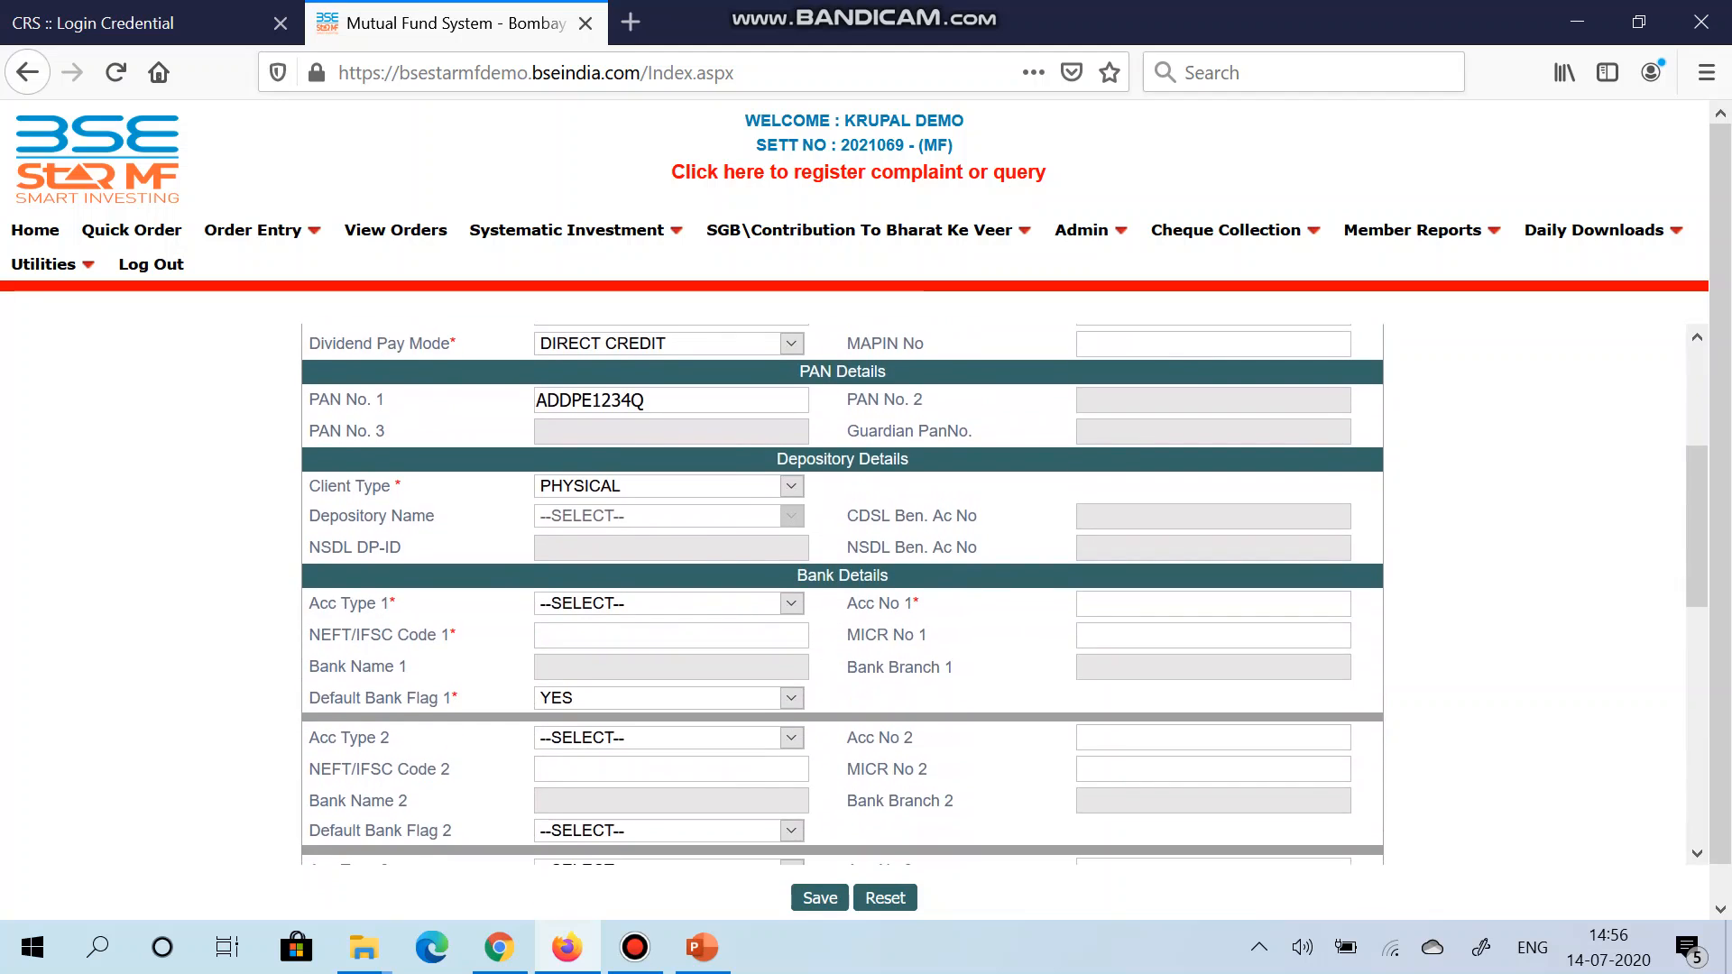
{"action": "scroll", "coordinate": [841, 594], "scroll_direction": "down", "scroll_amount": 1}
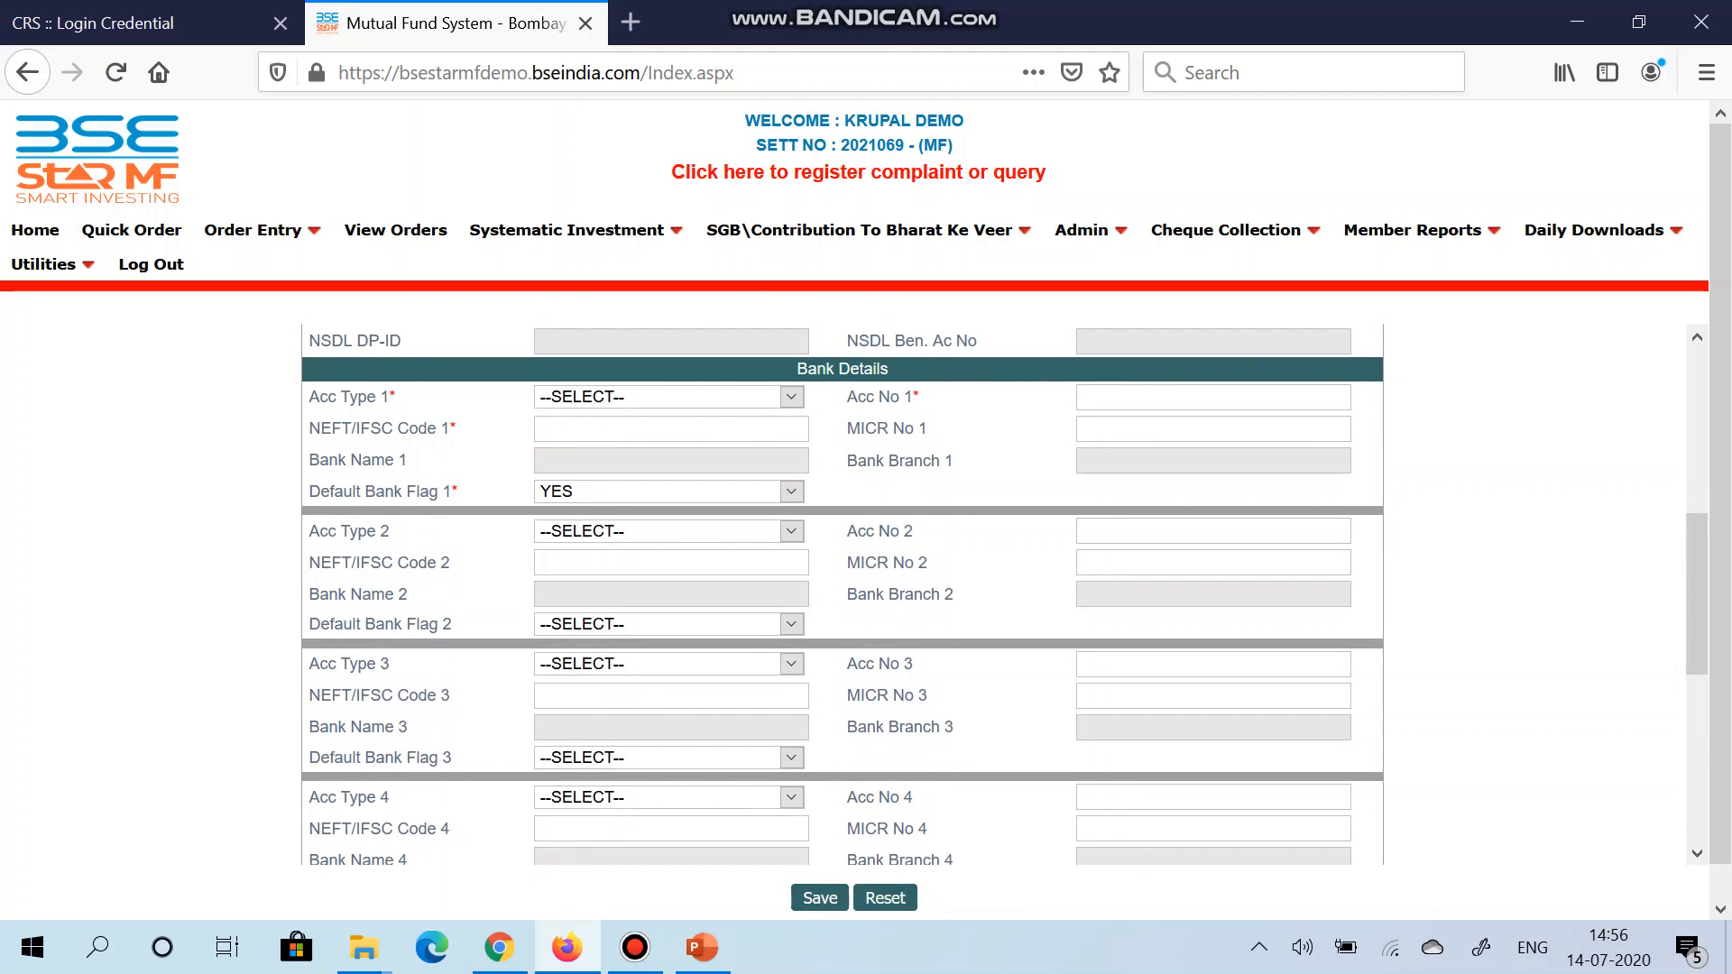
{"action": "scroll", "coordinate": [842, 594], "scroll_direction": "down", "scroll_amount": 4}
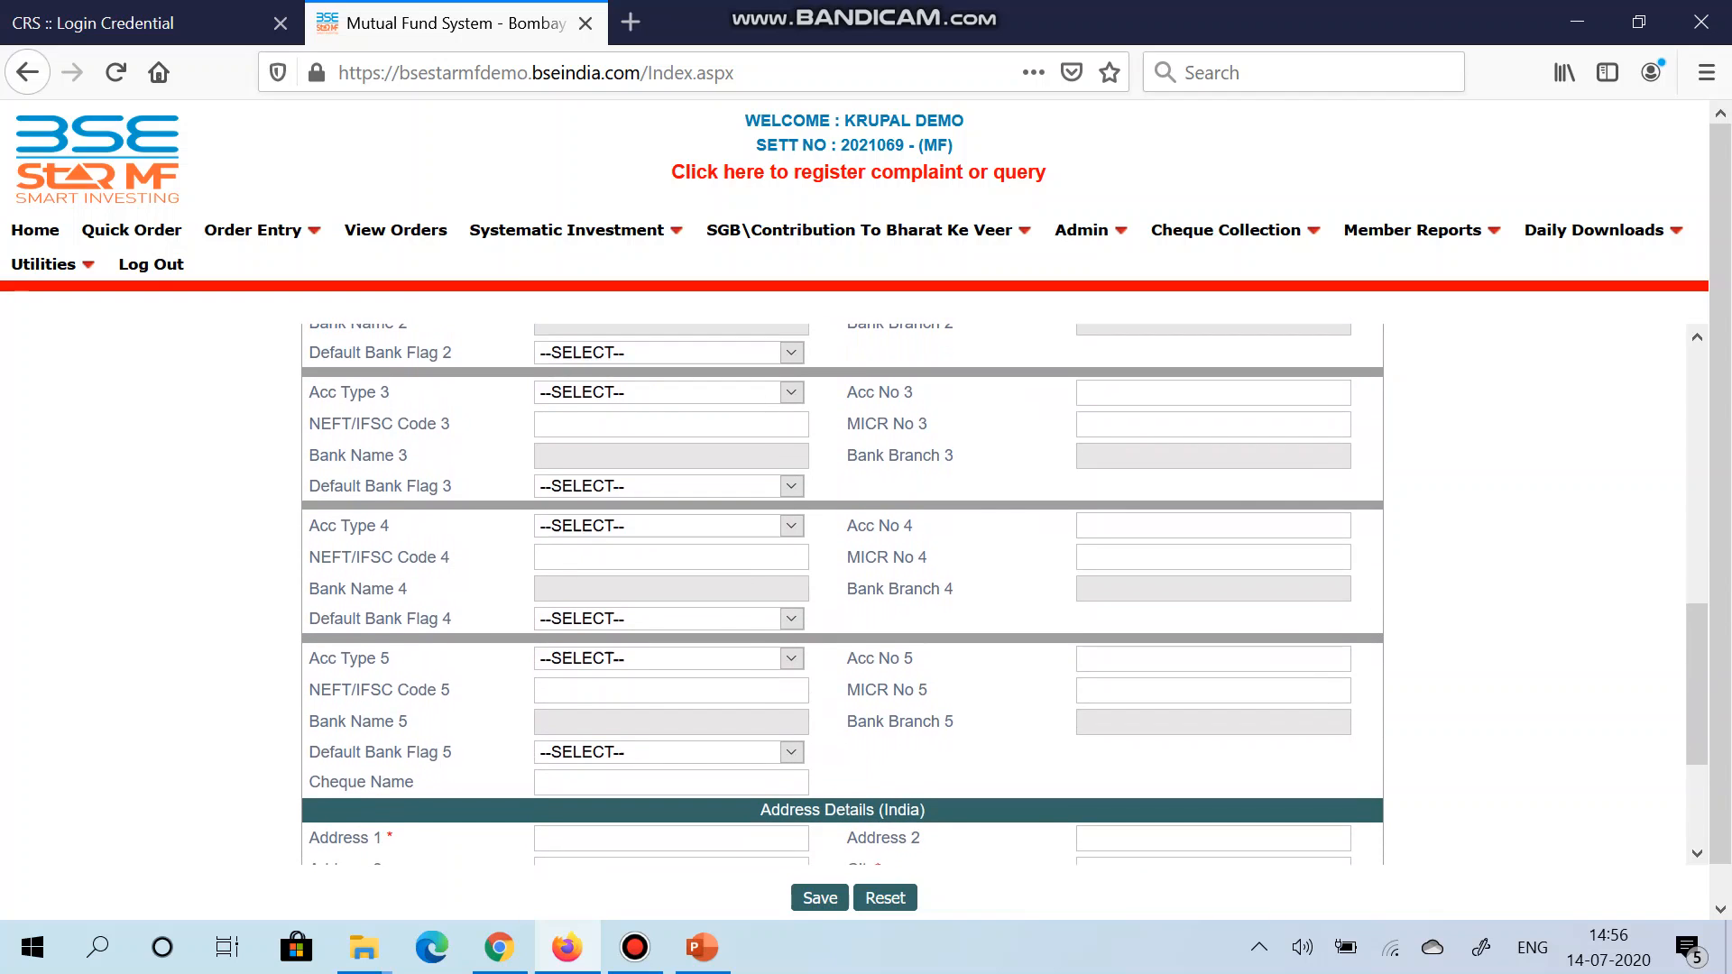
{"action": "scroll", "coordinate": [841, 594], "scroll_direction": "up", "scroll_amount": 4}
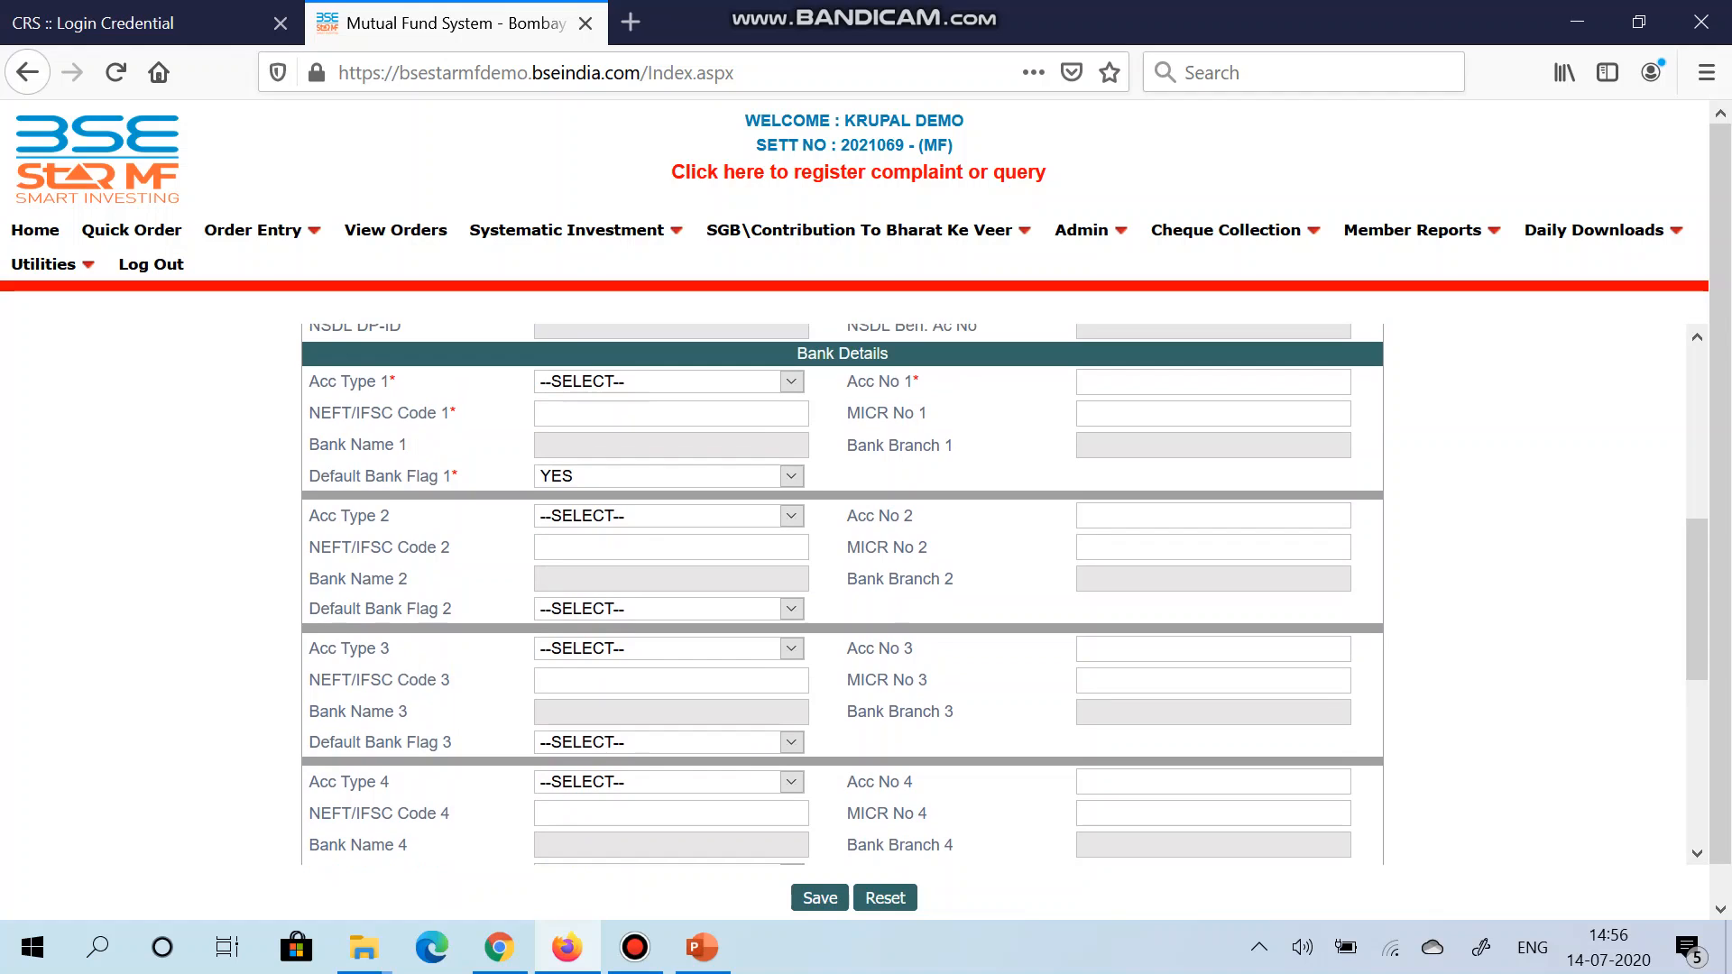
Step: Make bank account 1 a SAVINGS account with its account number and IFSC HDFC0000002
{"action": "left_click", "coordinate": [668, 382]}
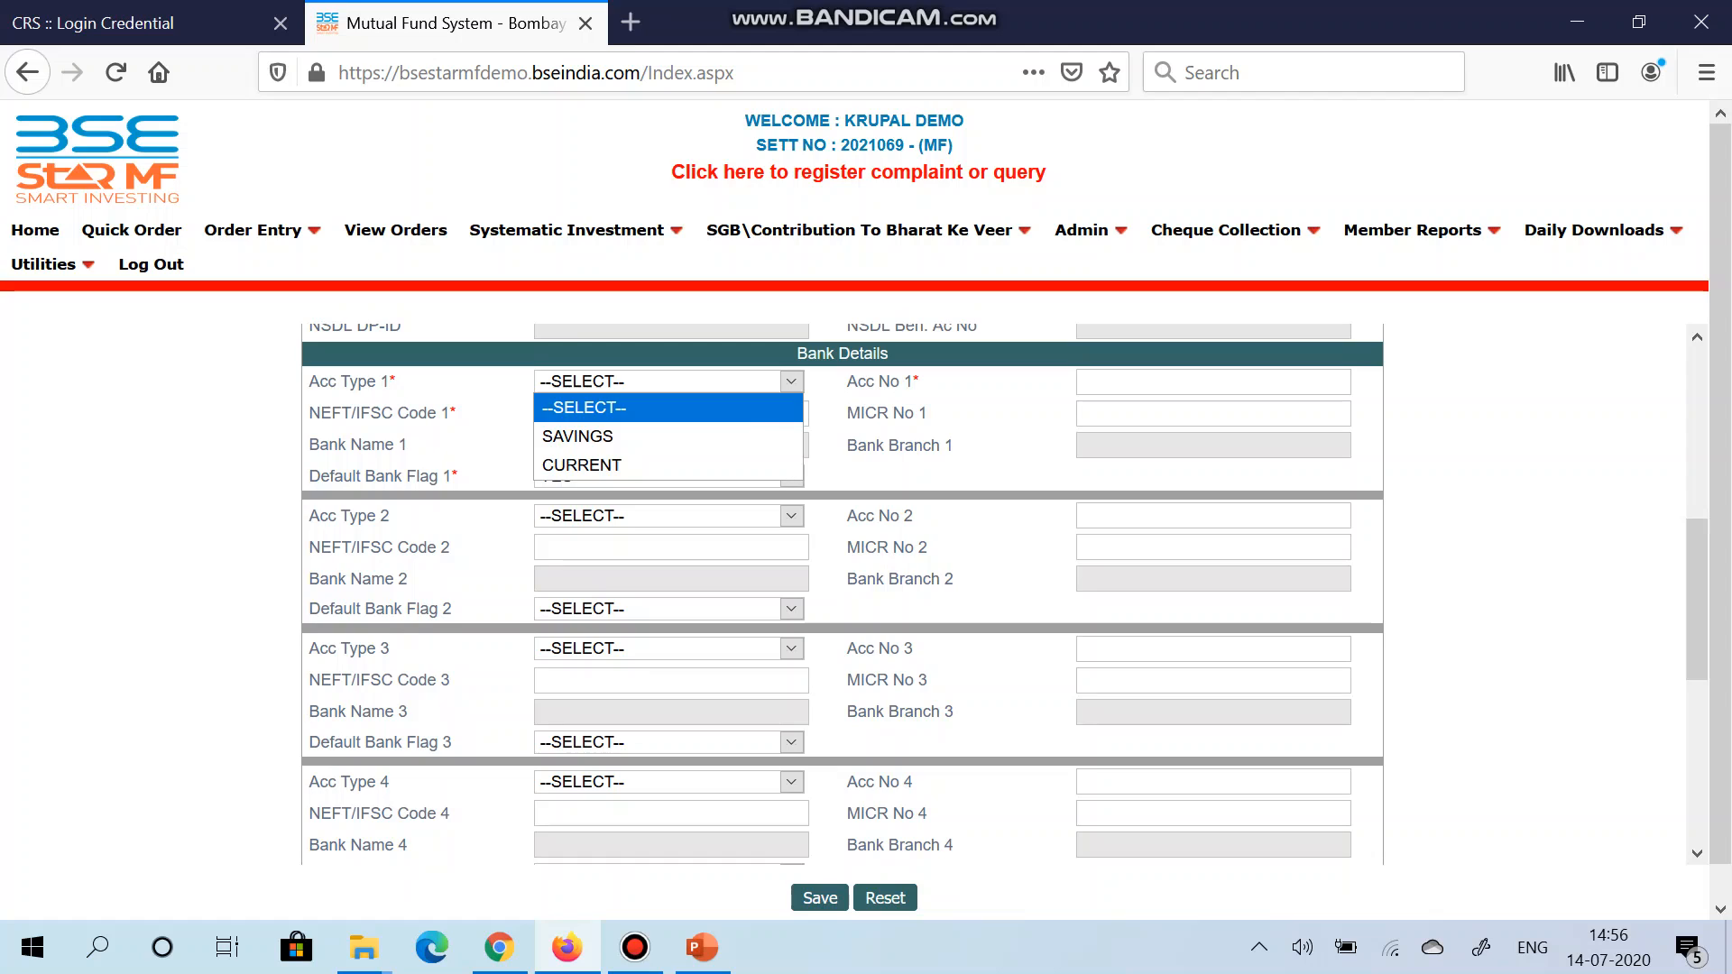
{"action": "left_click", "coordinate": [668, 437]}
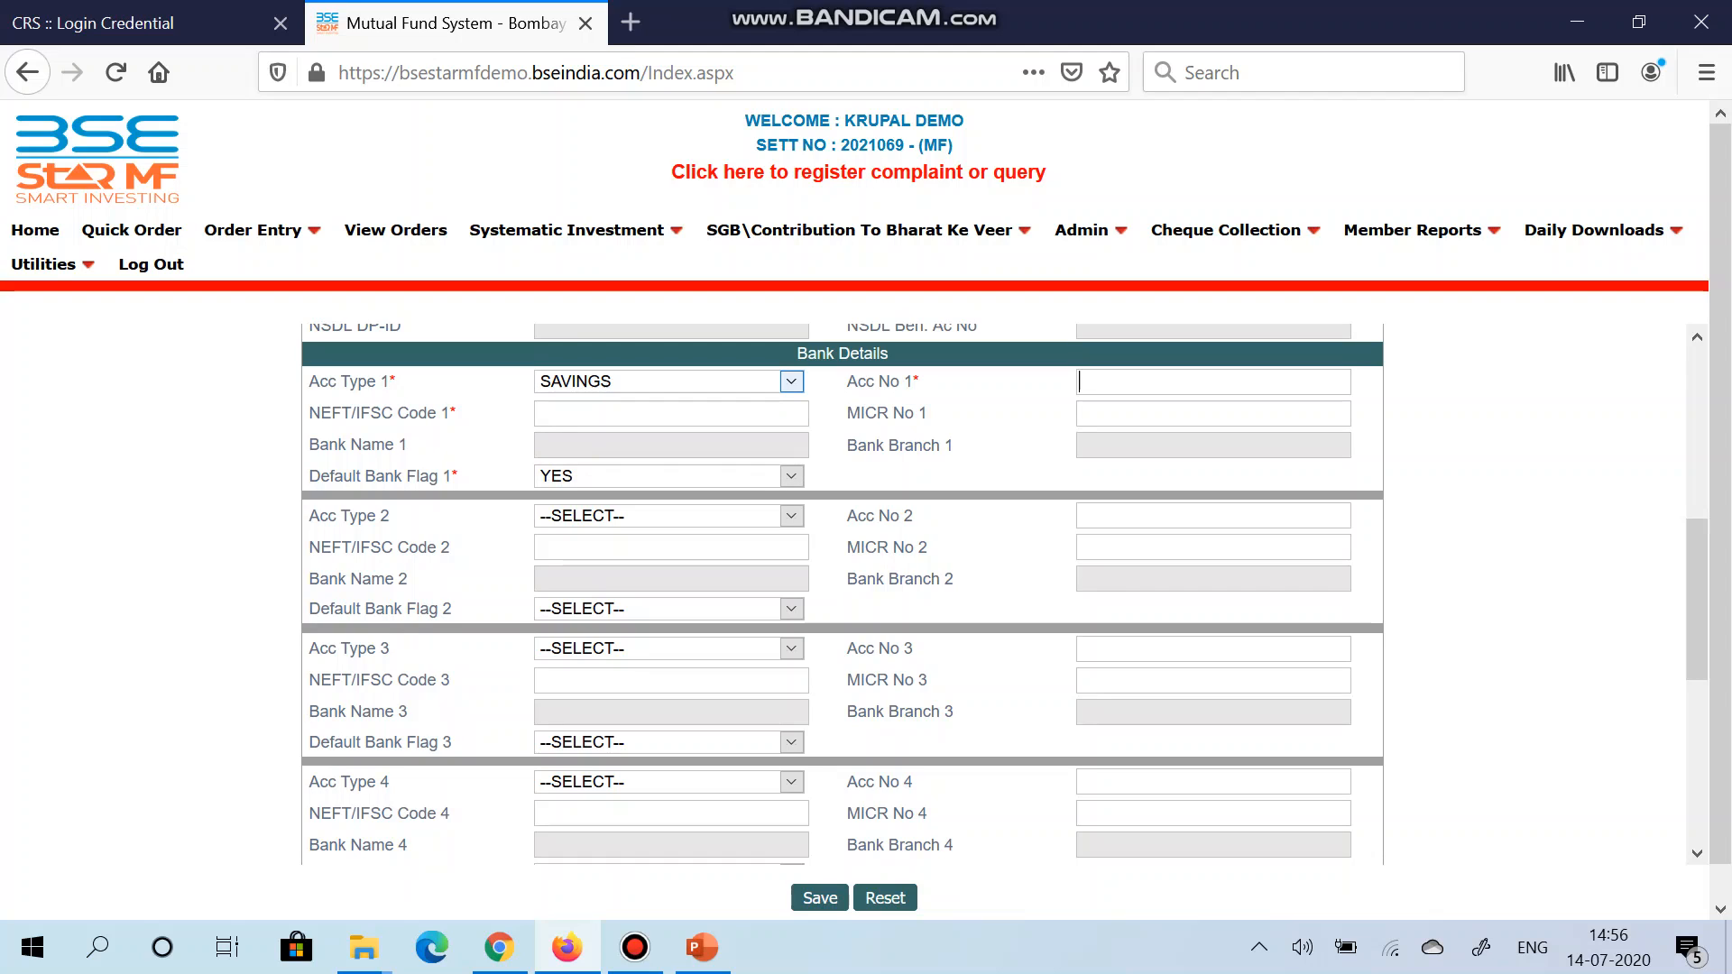
{"action": "key", "text": "Tab"}
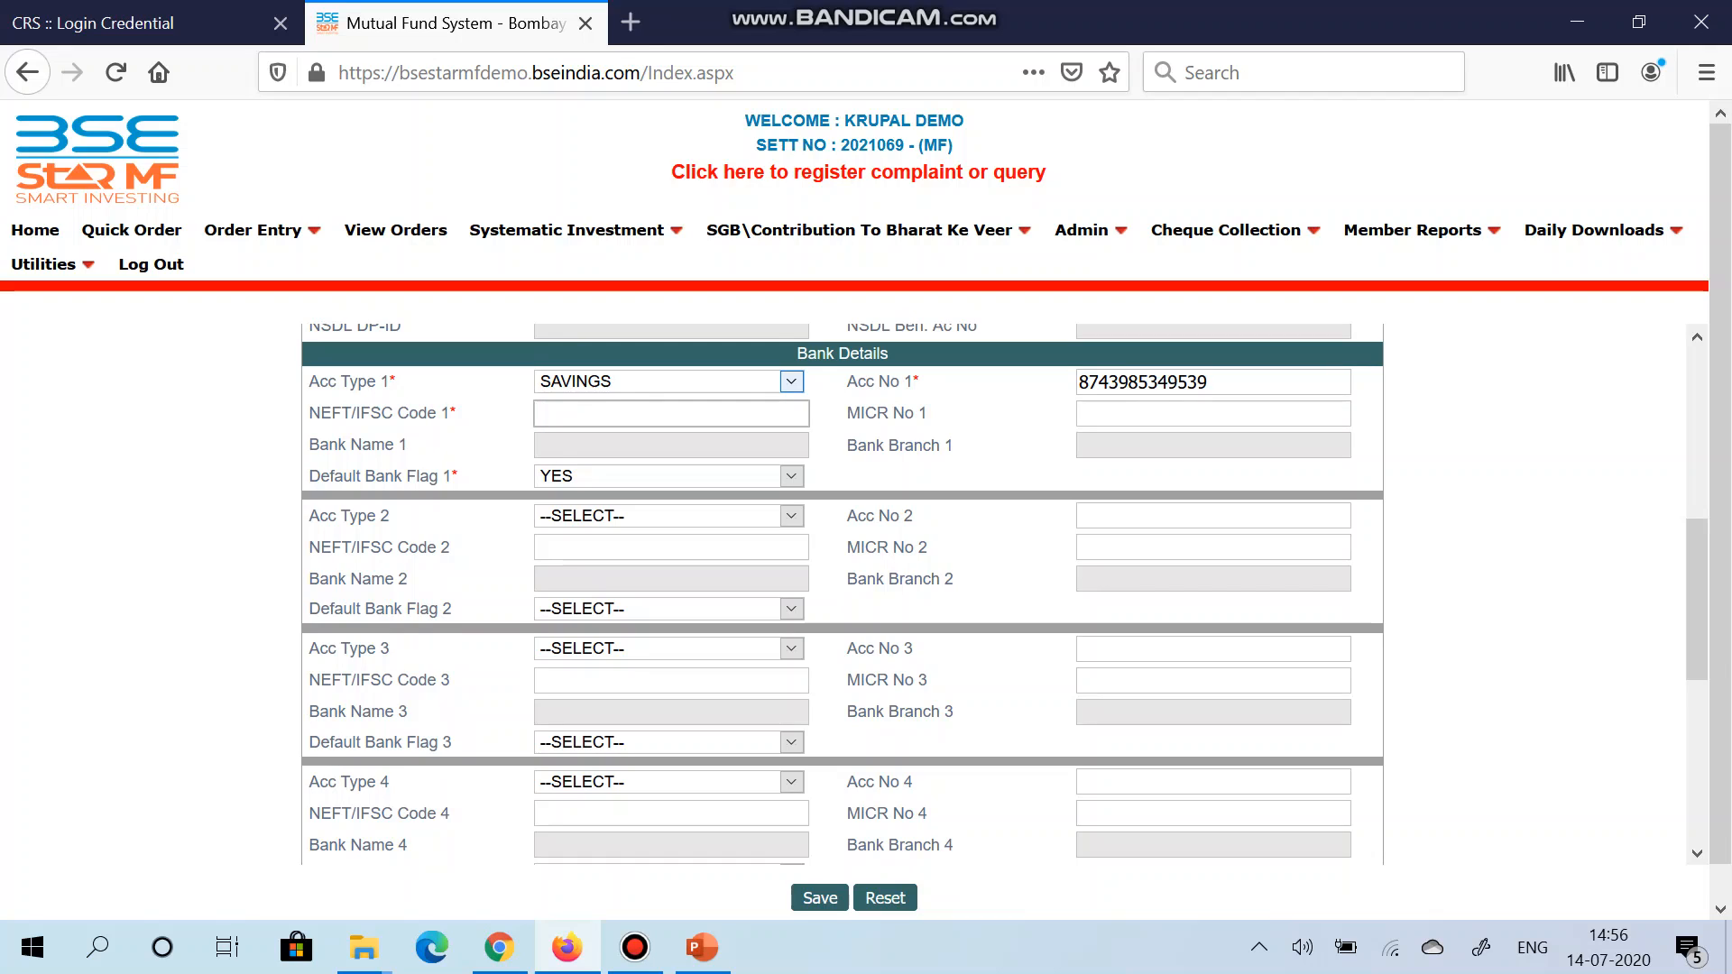
{"action": "type", "text": "HDF"}
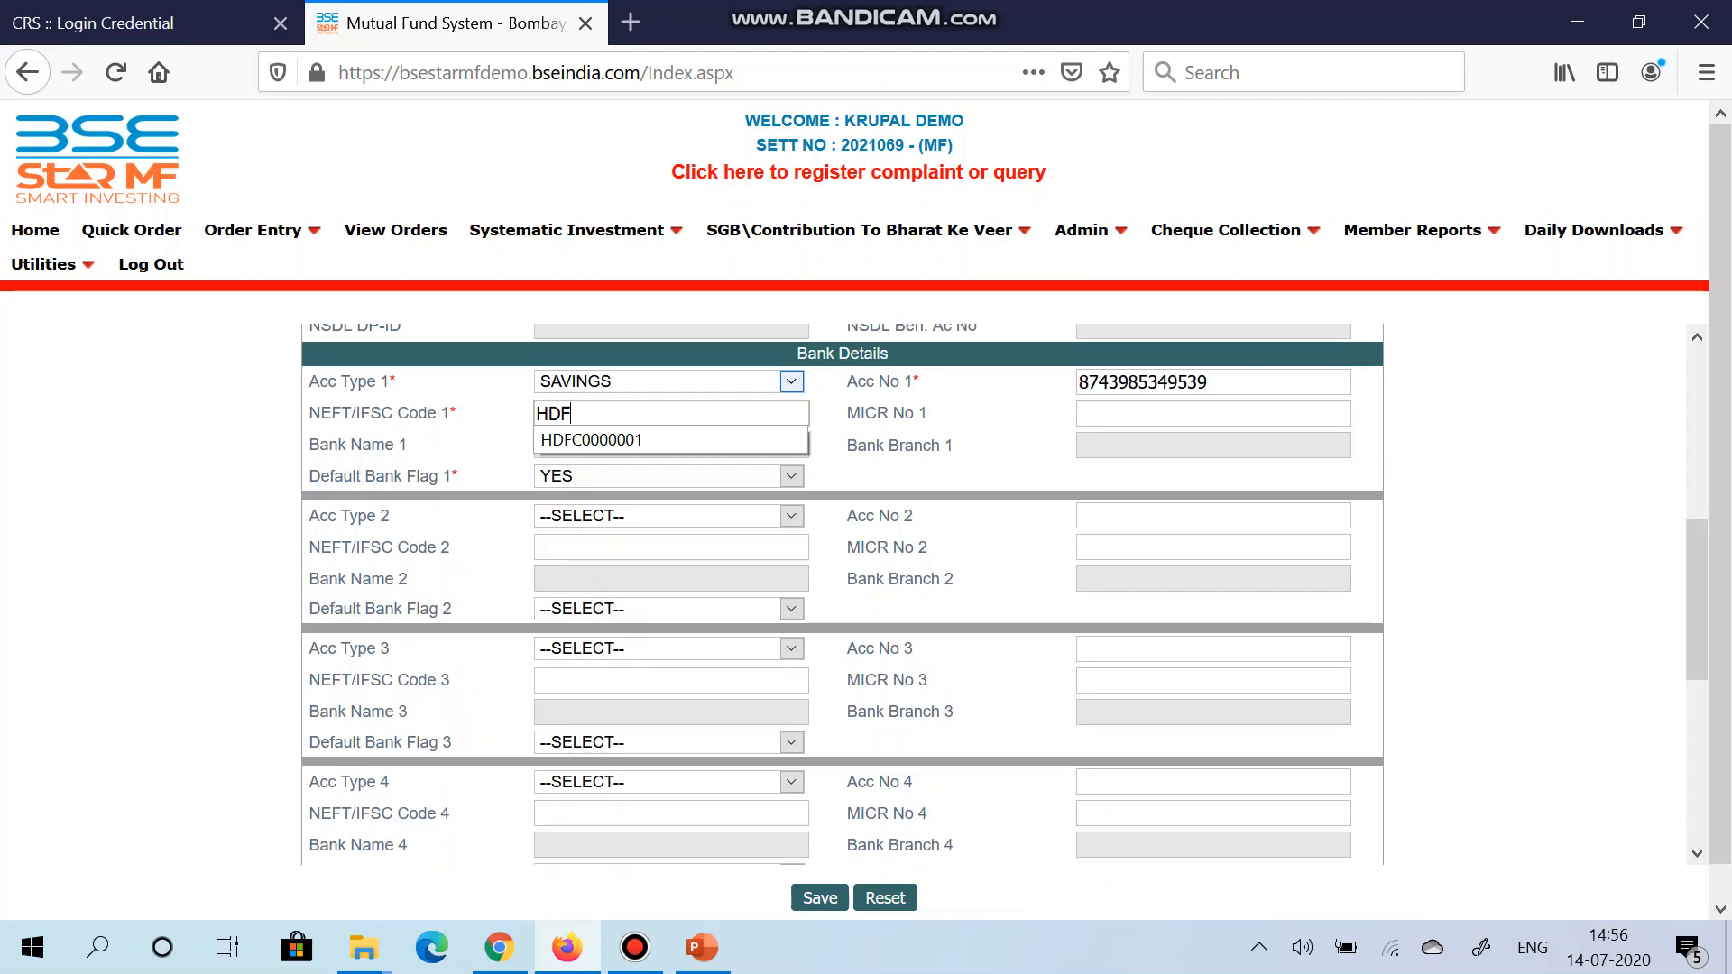
{"action": "type", "text": "C0000002"}
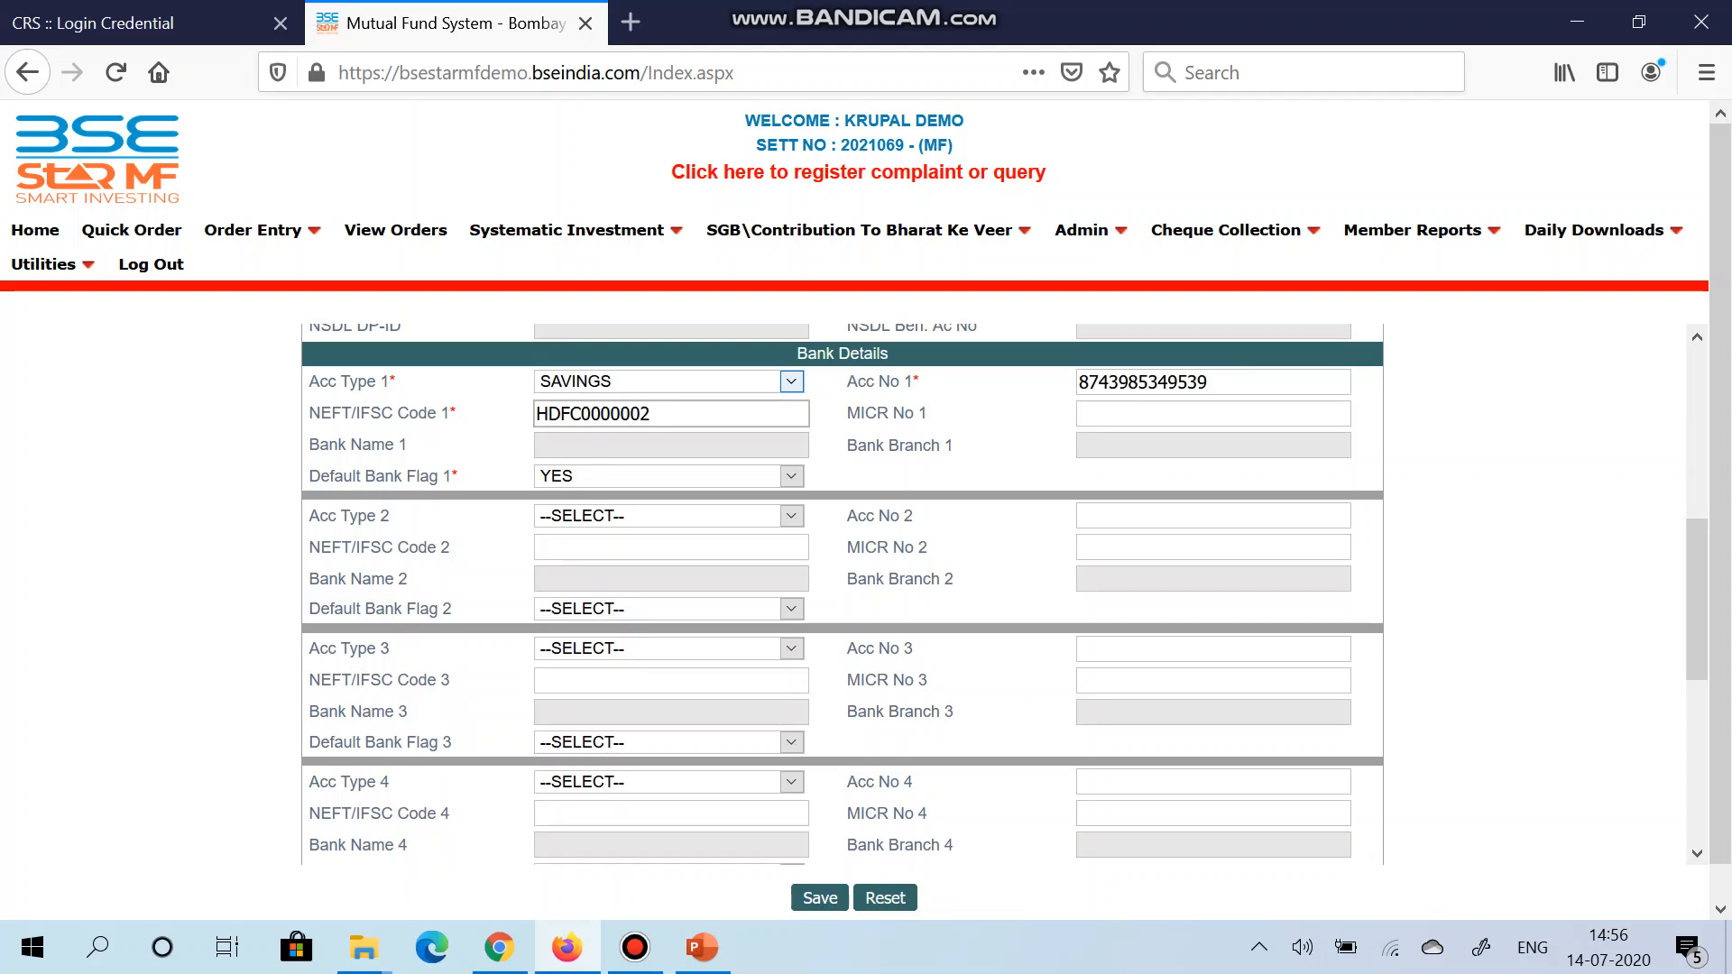
{"action": "key", "text": "Tab"}
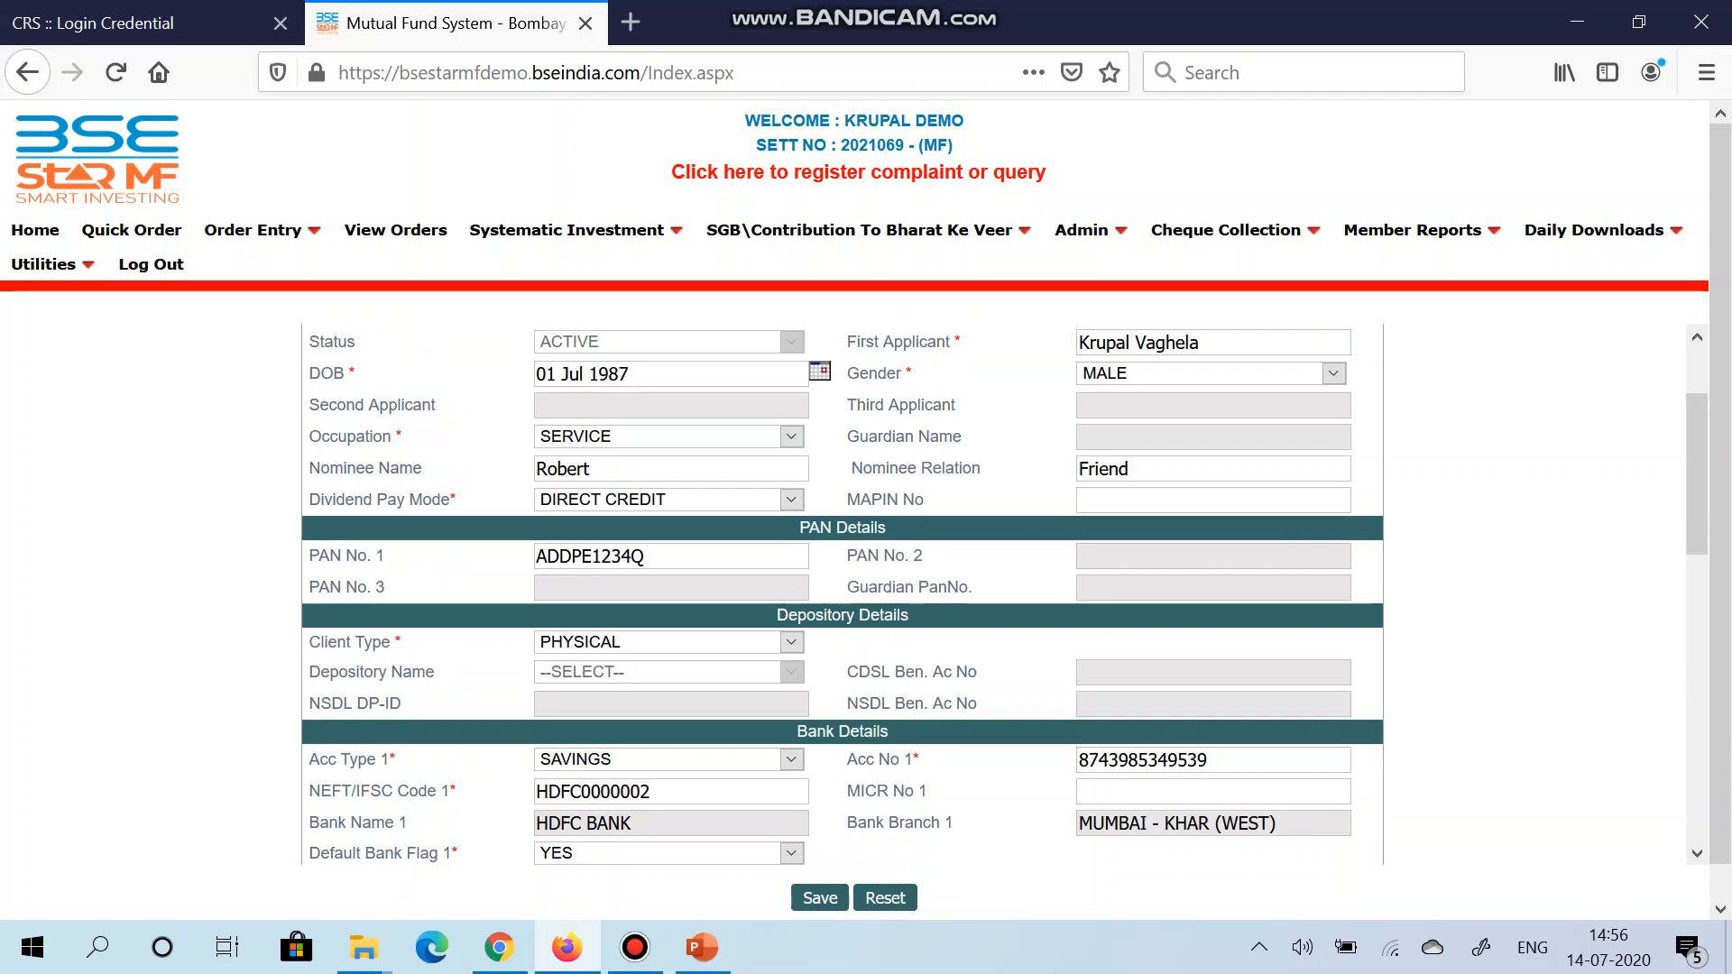
{"action": "scroll", "coordinate": [842, 593], "scroll_direction": "down", "scroll_amount": 2}
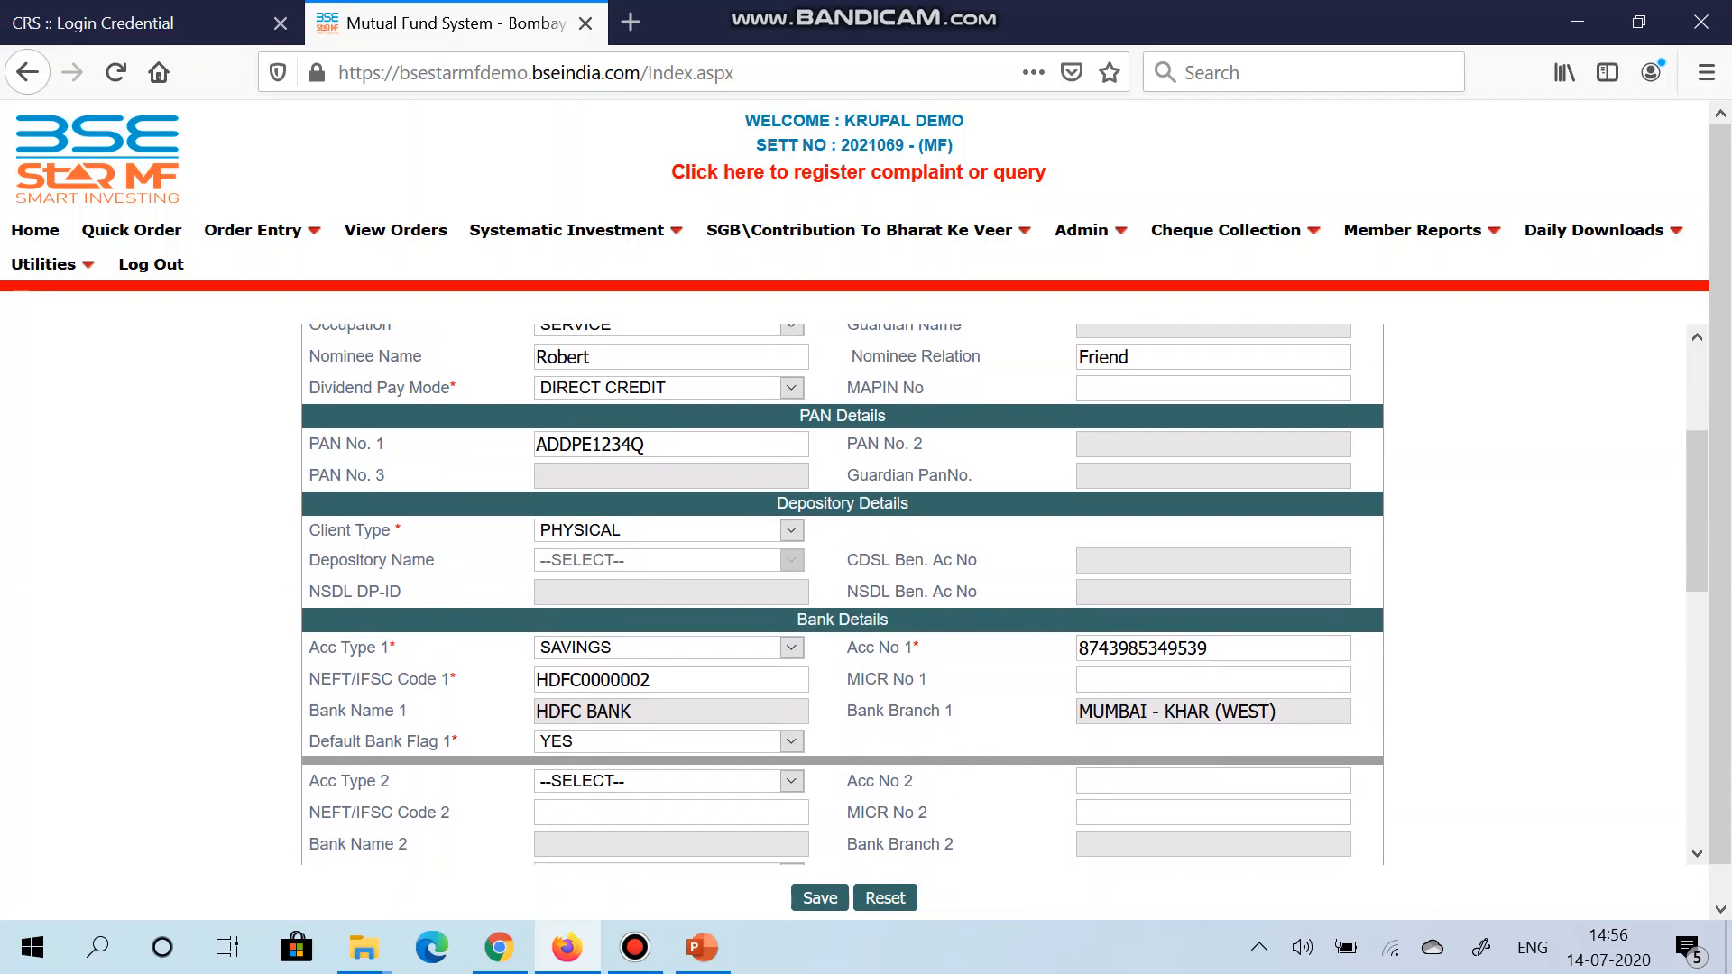
{"action": "scroll", "coordinate": [841, 594], "scroll_direction": "down", "scroll_amount": 4}
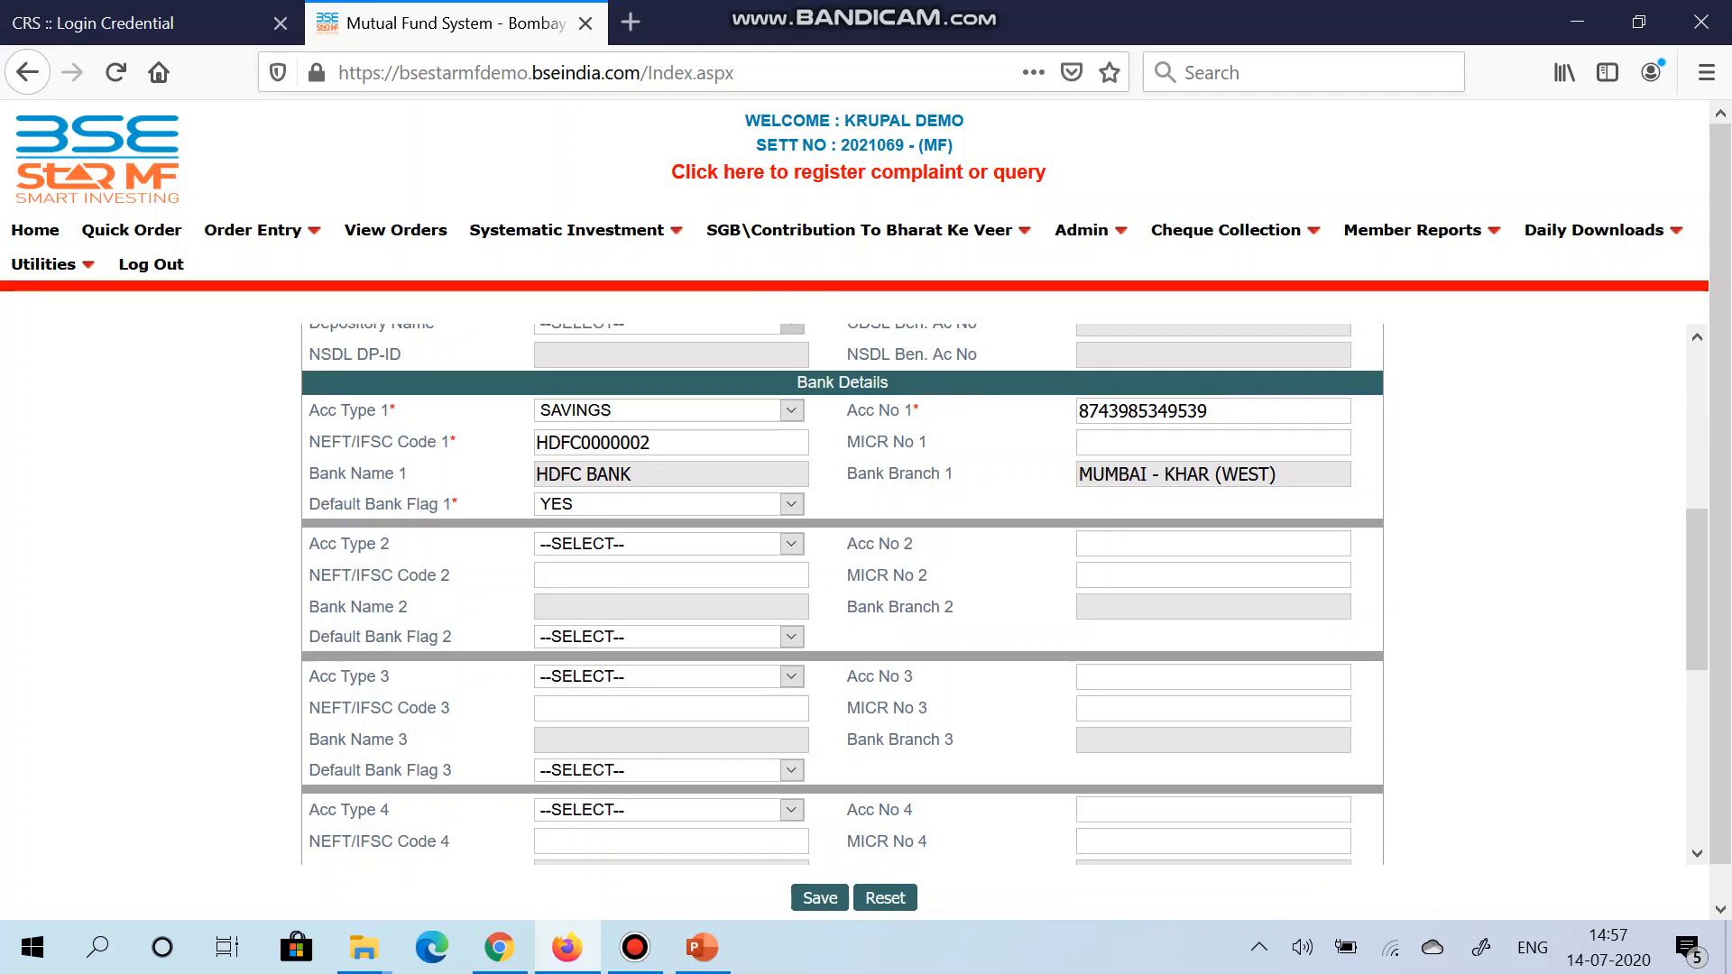
{"action": "scroll", "coordinate": [841, 593], "scroll_direction": "down", "scroll_amount": 3}
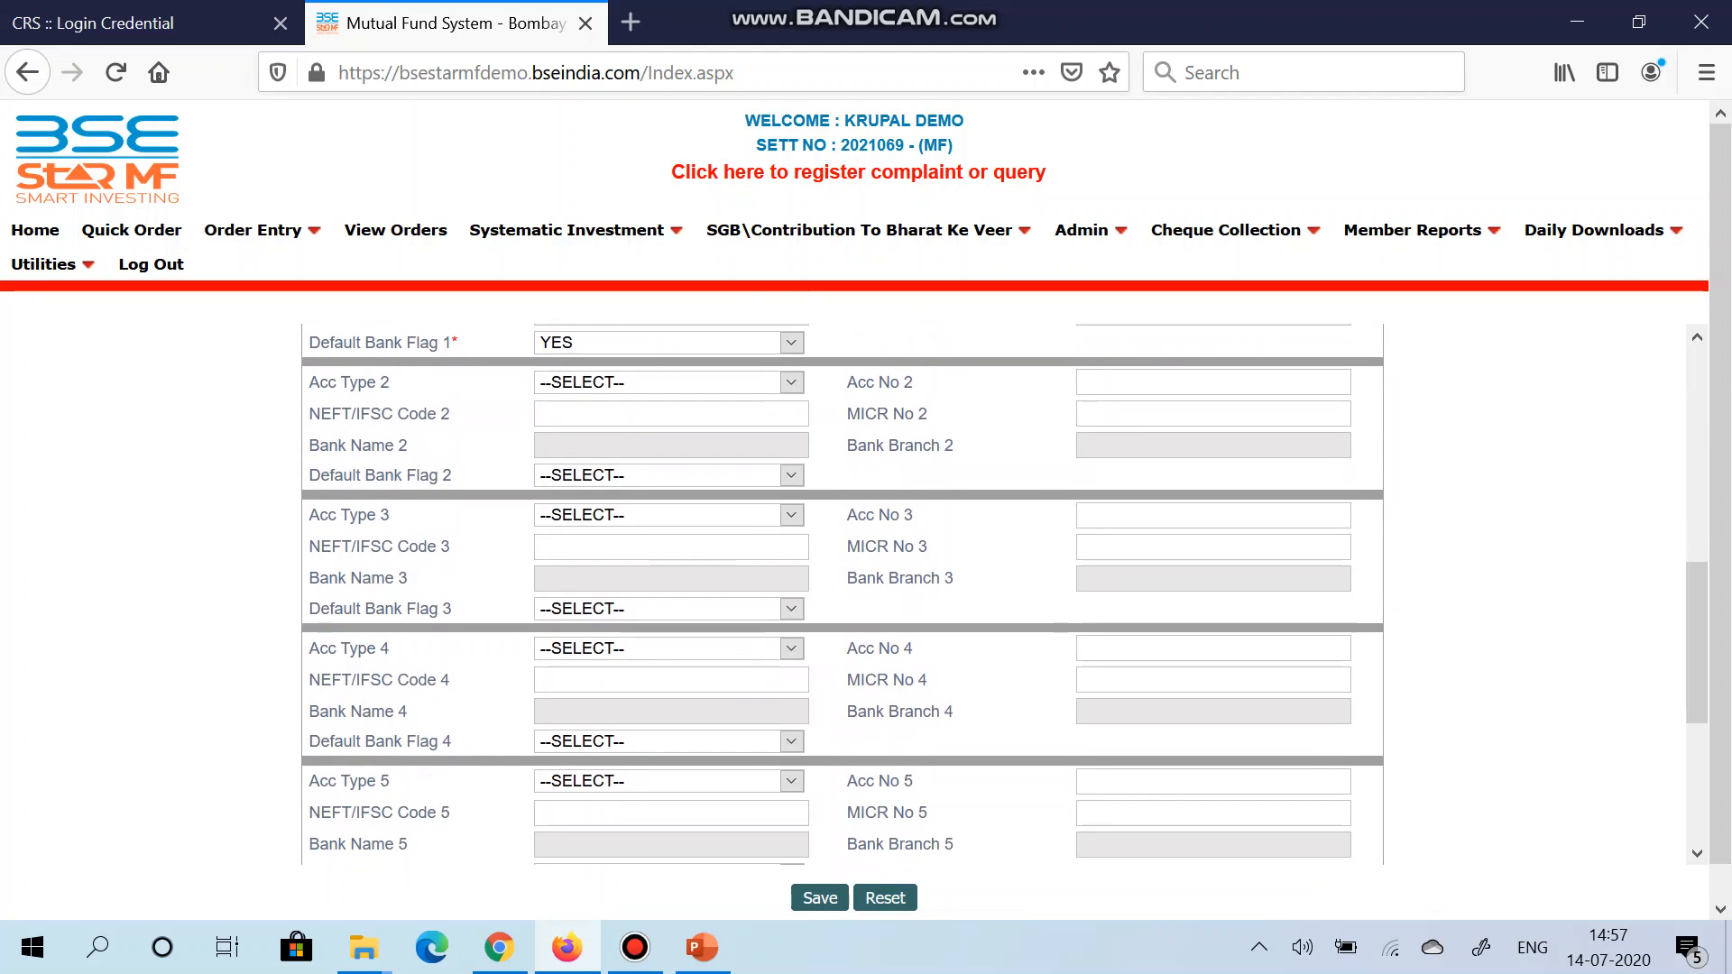
Step: Add a second SAVINGS account with its account number and IFSC IBKL0000183
{"action": "left_click", "coordinate": [669, 382]}
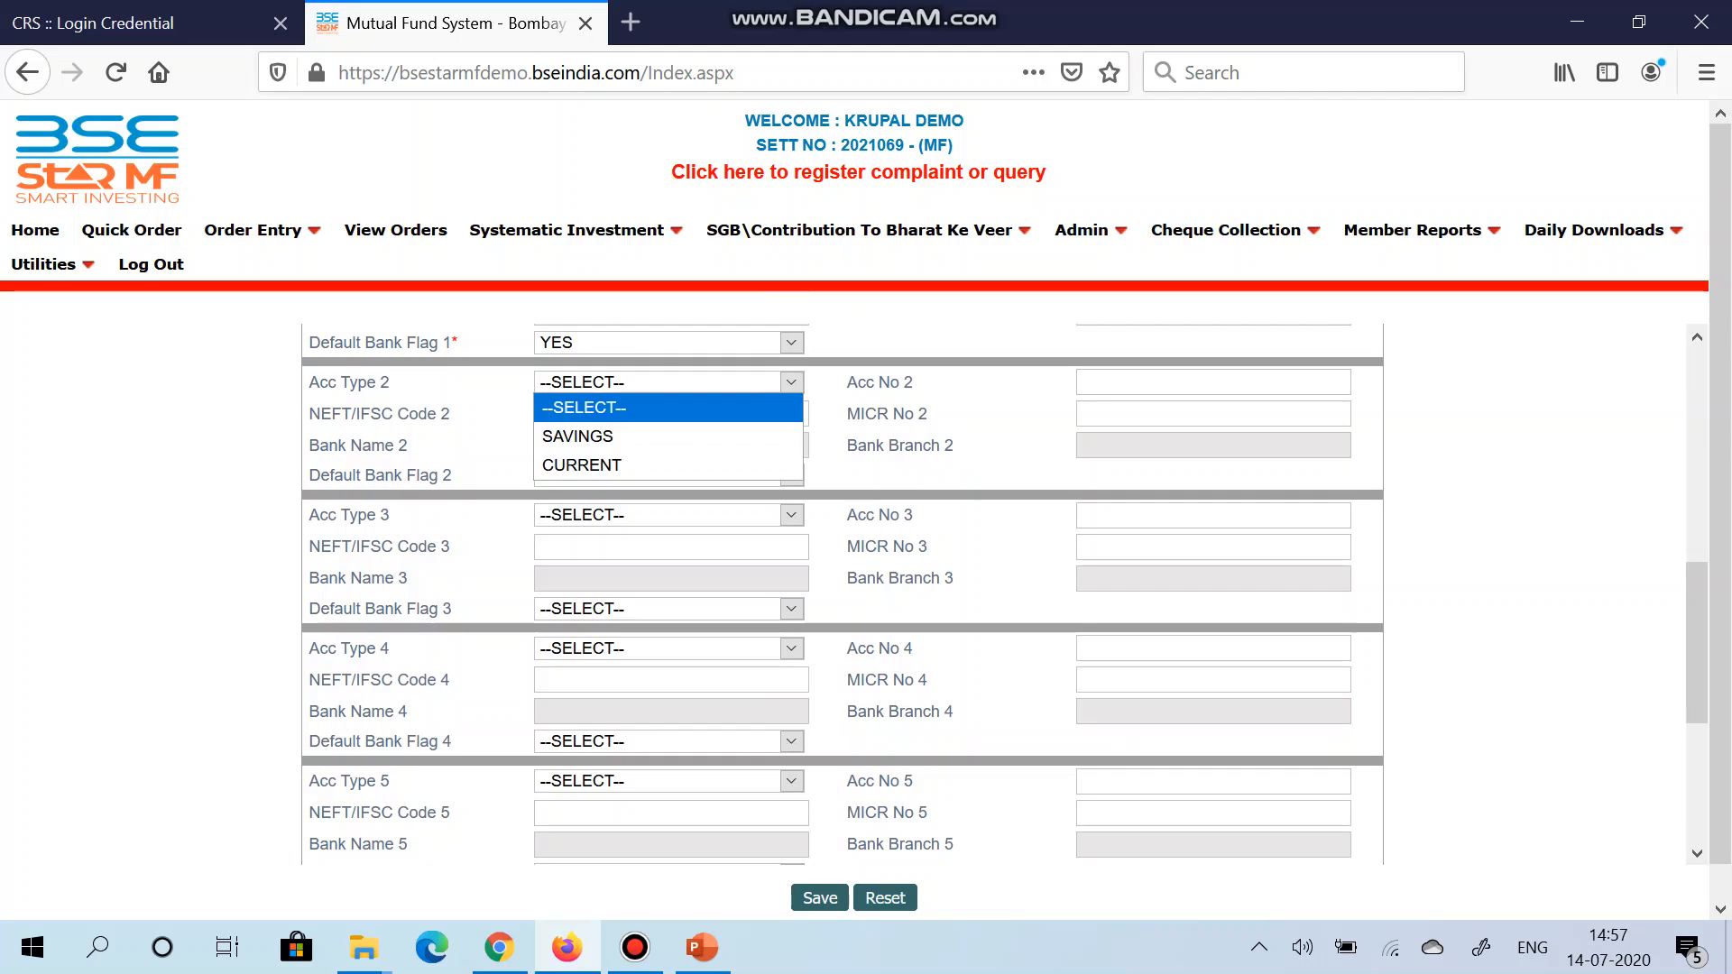
{"action": "key", "text": "Down"}
{"action": "key", "text": "Return"}
{"action": "key", "text": "Tab"}
{"action": "key", "text": "Tab"}
{"action": "type", "text": "IBK"}
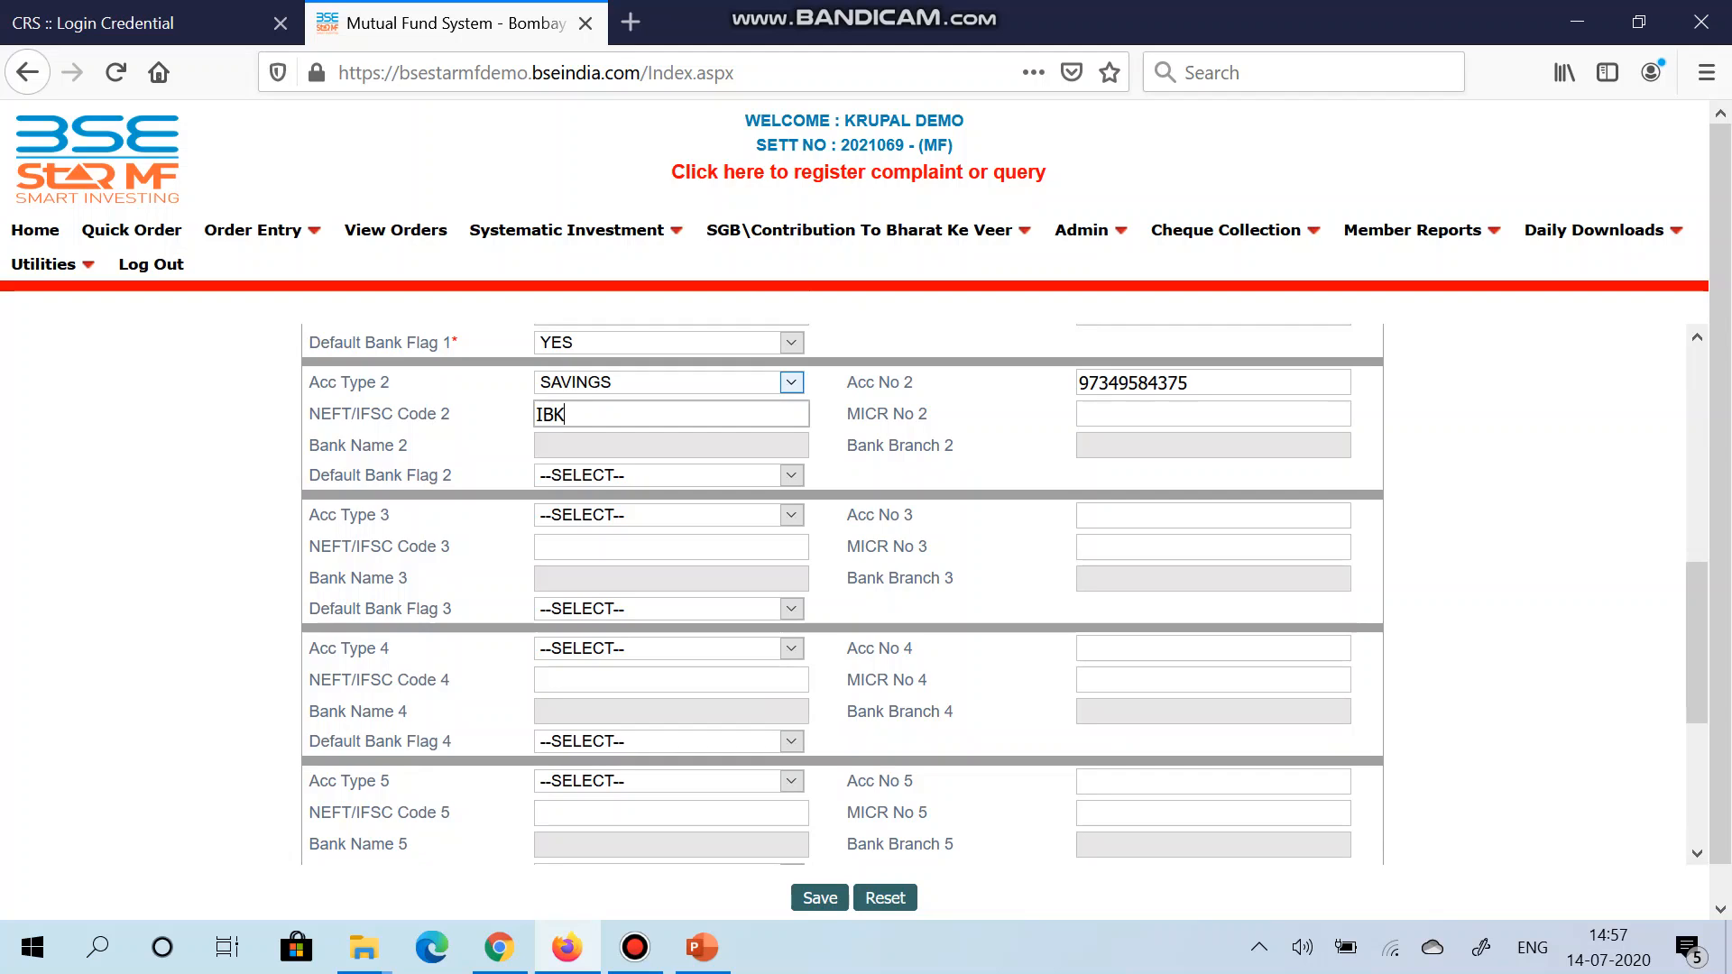
{"action": "type", "text": "L0000183"}
{"action": "key", "text": "Tab"}
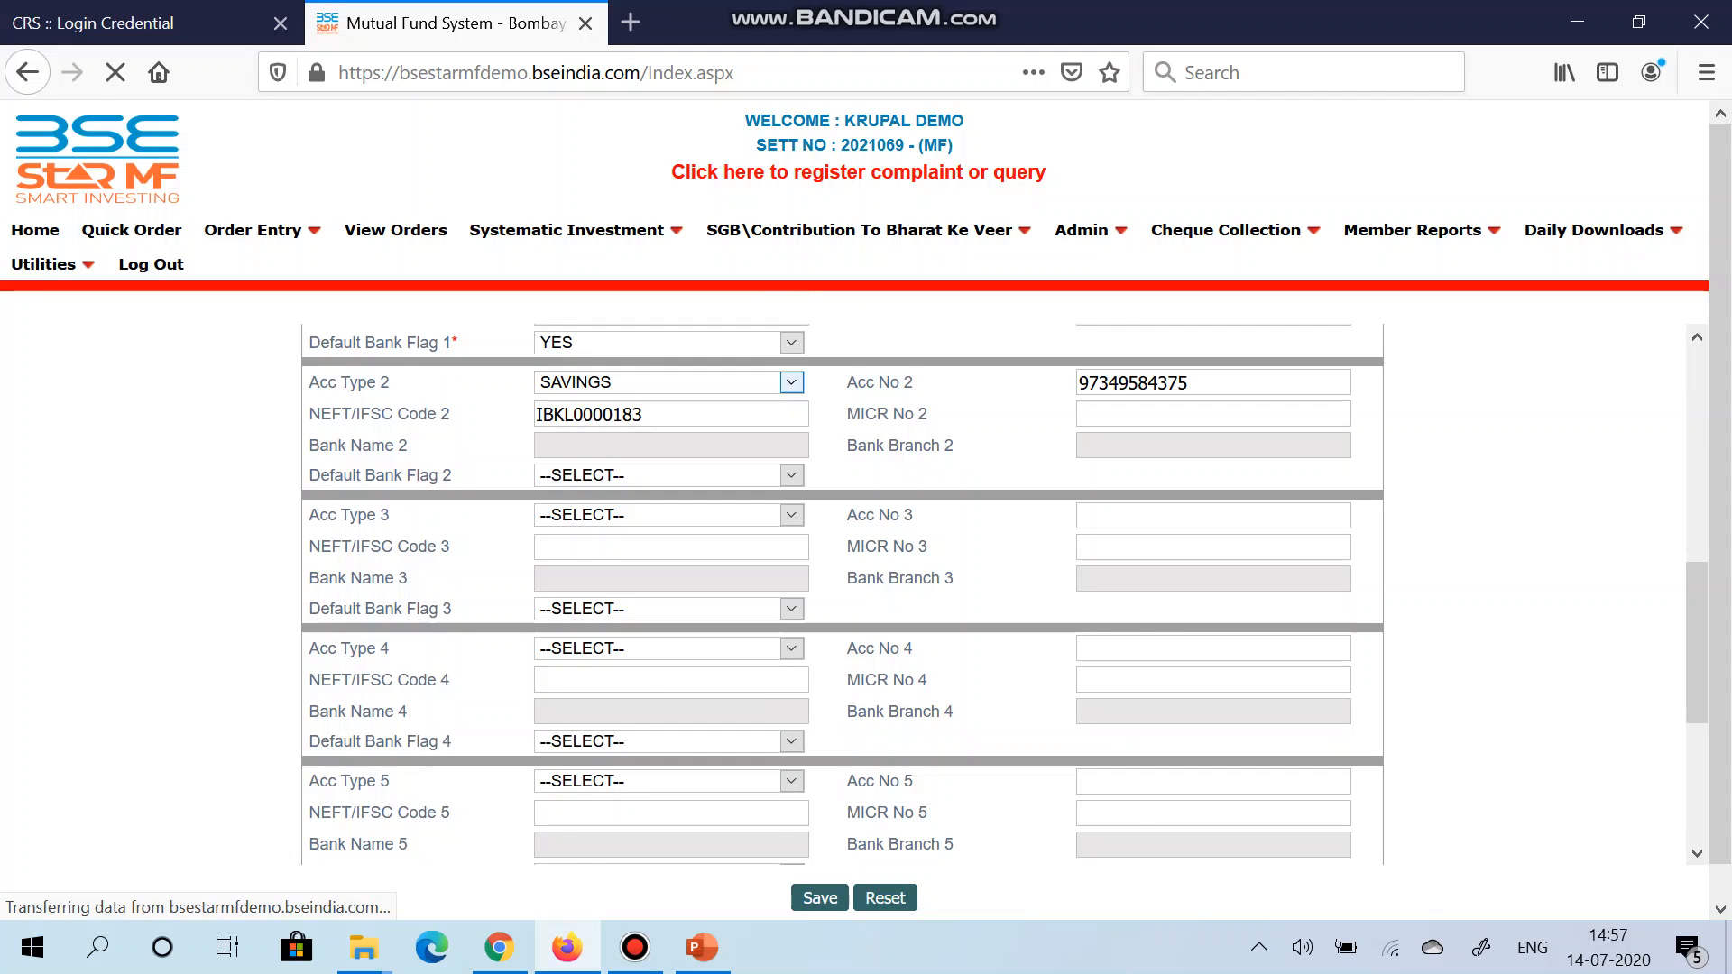
{"action": "scroll", "coordinate": [842, 595], "scroll_direction": "down", "scroll_amount": 5}
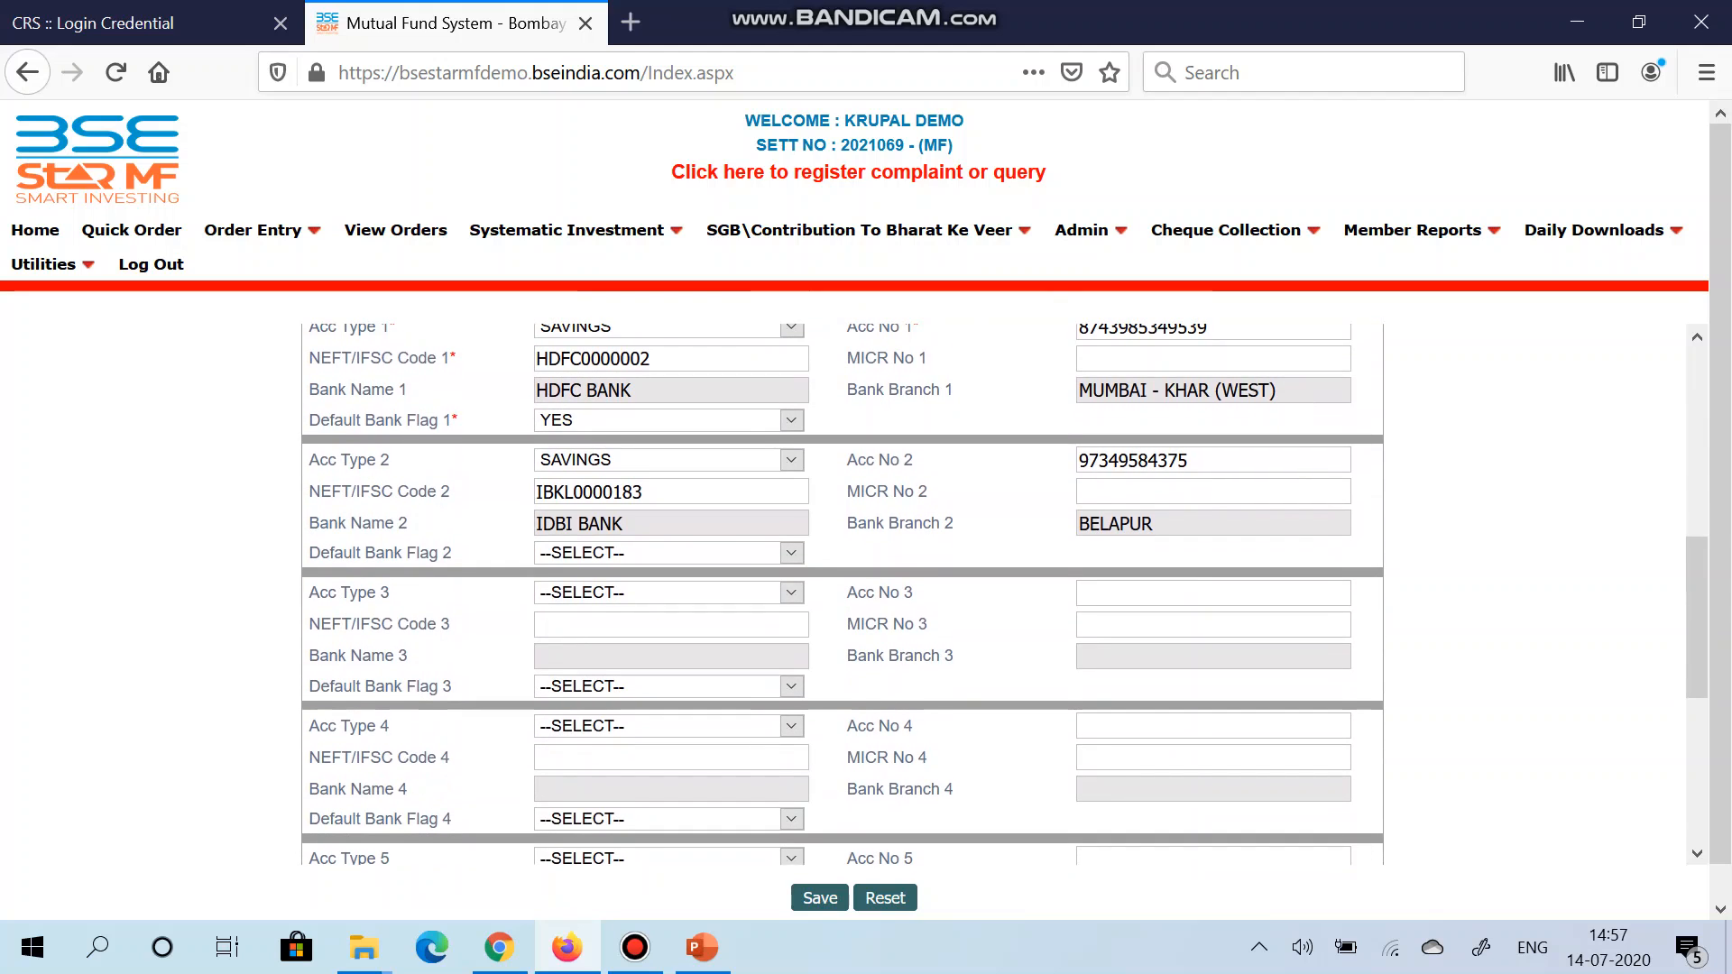
Step: Set the second account's default bank flag to NO
{"action": "left_click", "coordinate": [668, 553]}
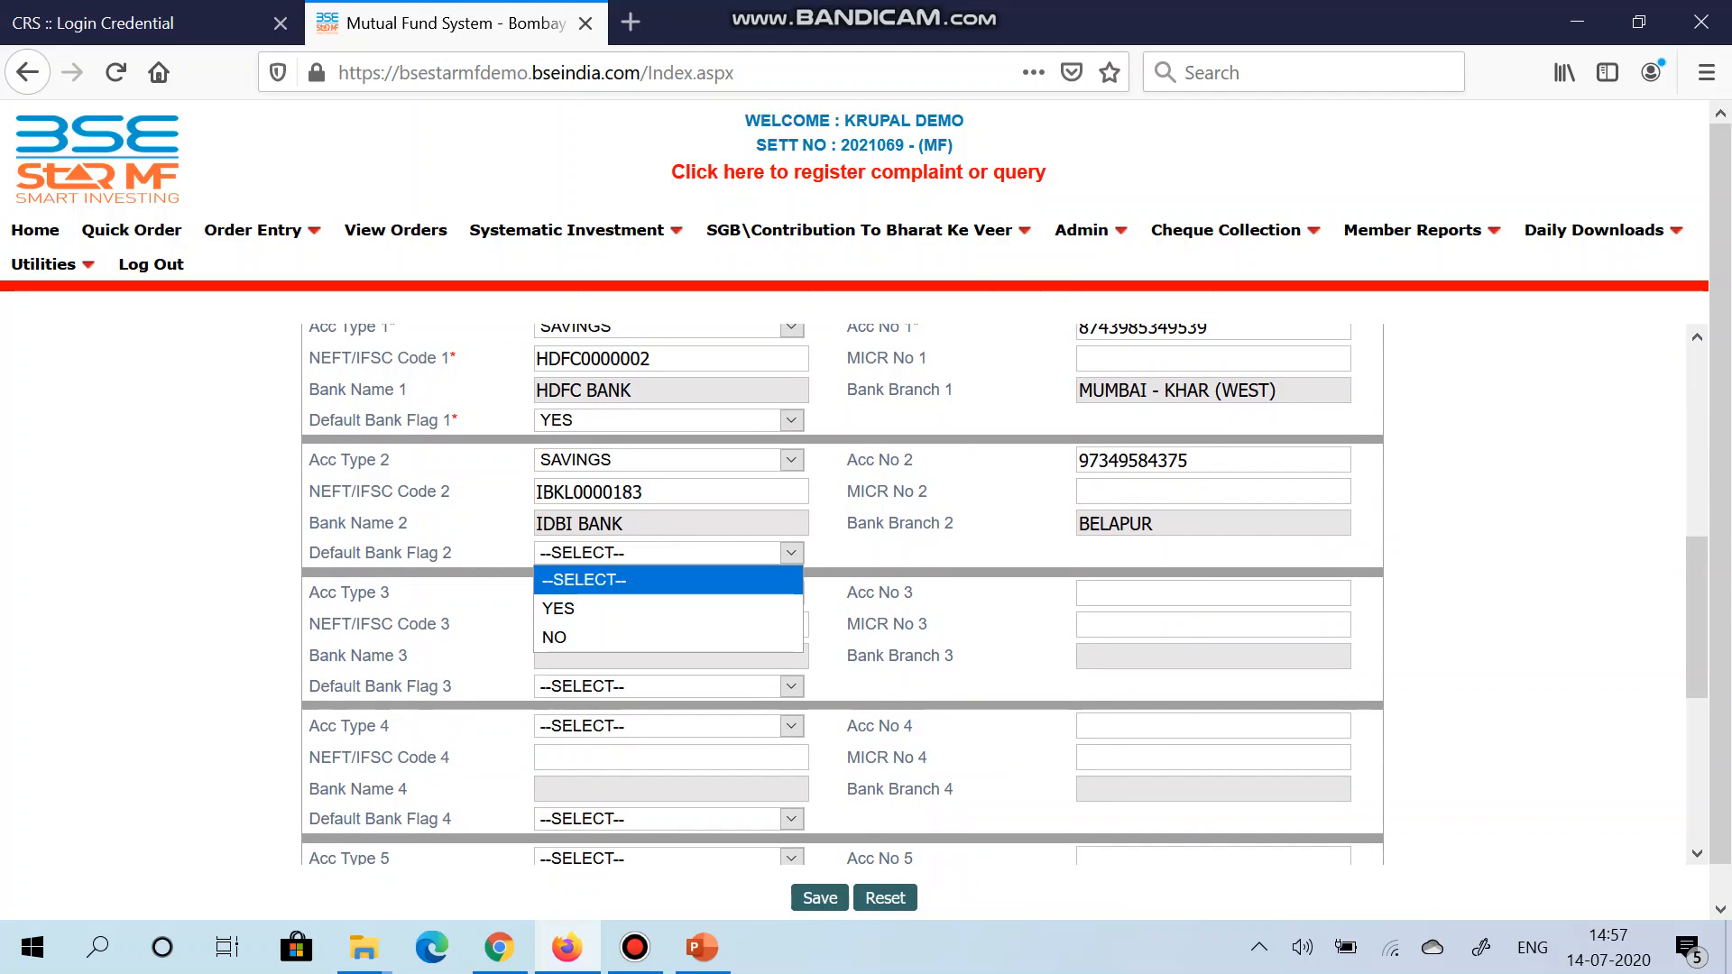
{"action": "key", "text": "Down"}
{"action": "key", "text": "Down"}
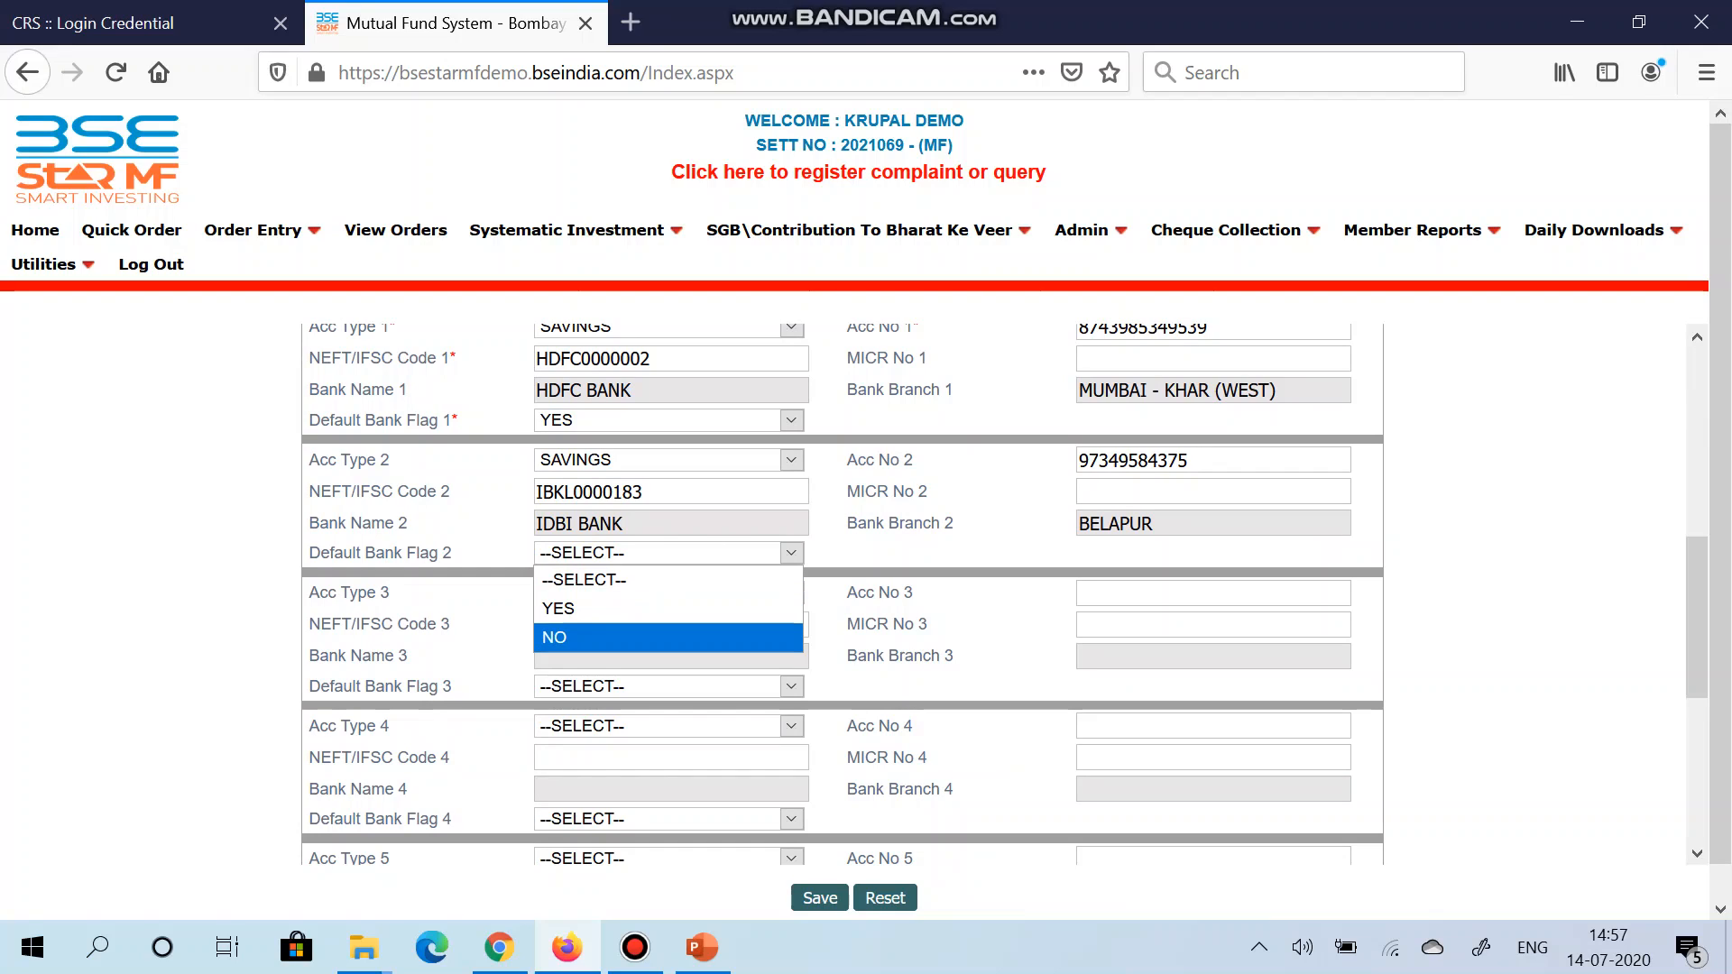
{"action": "key", "text": "Return"}
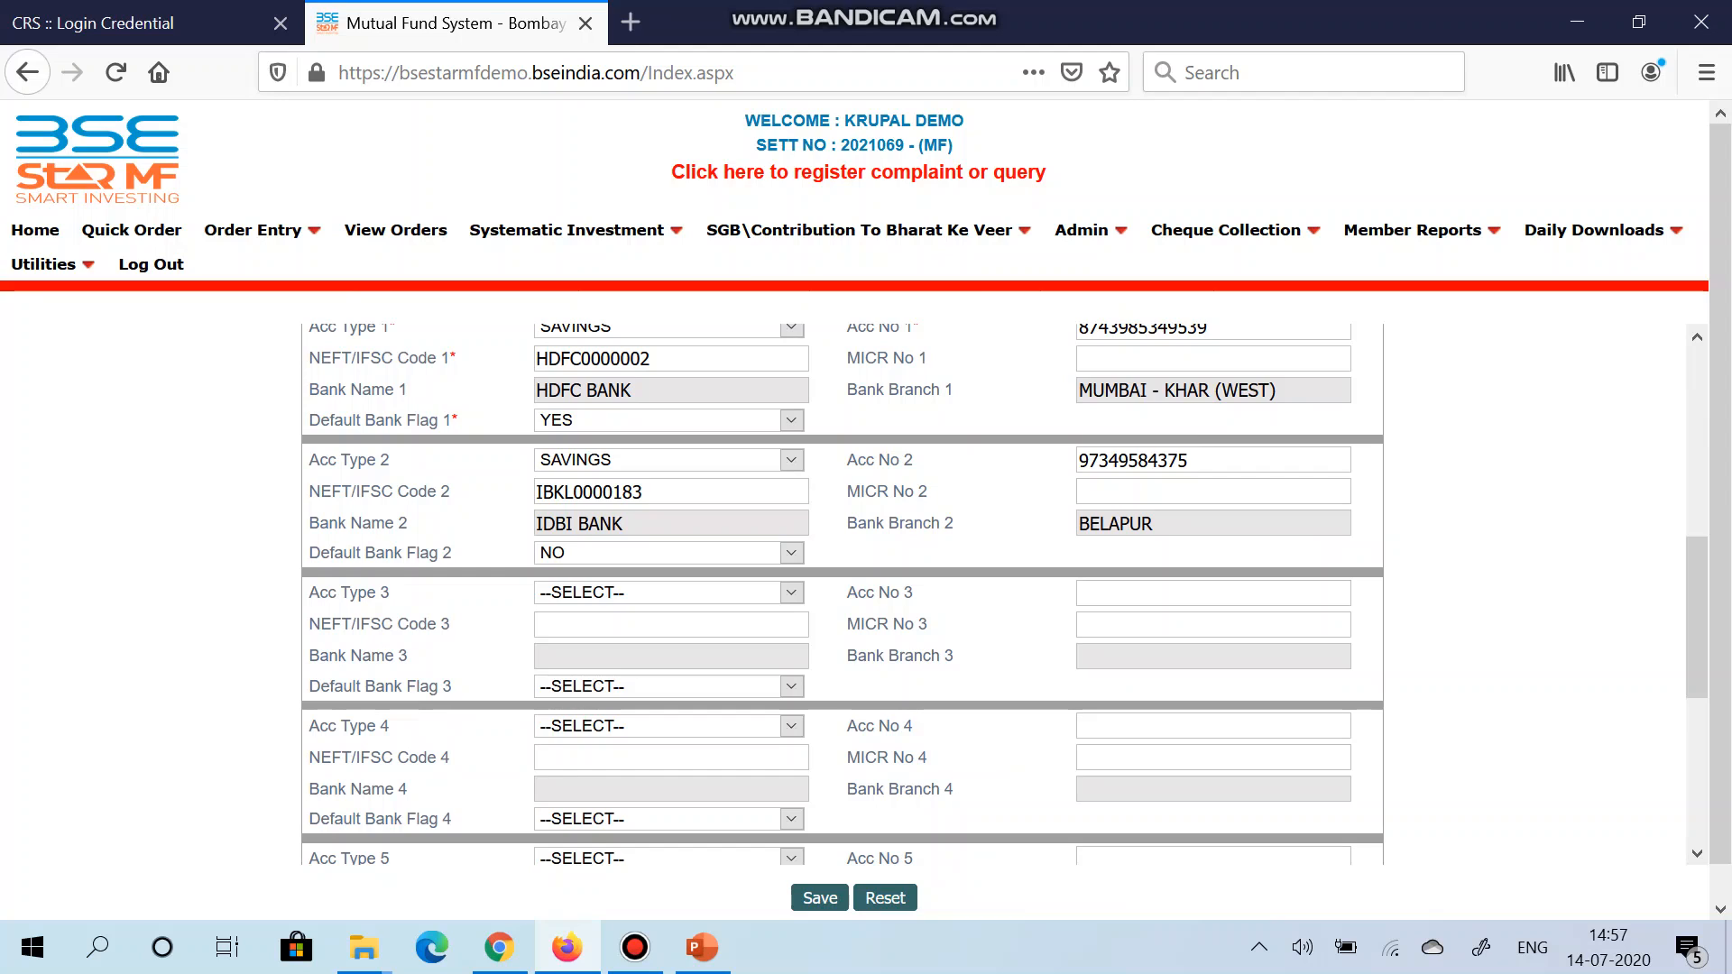
{"action": "scroll", "coordinate": [842, 593], "scroll_direction": "down", "scroll_amount": 5}
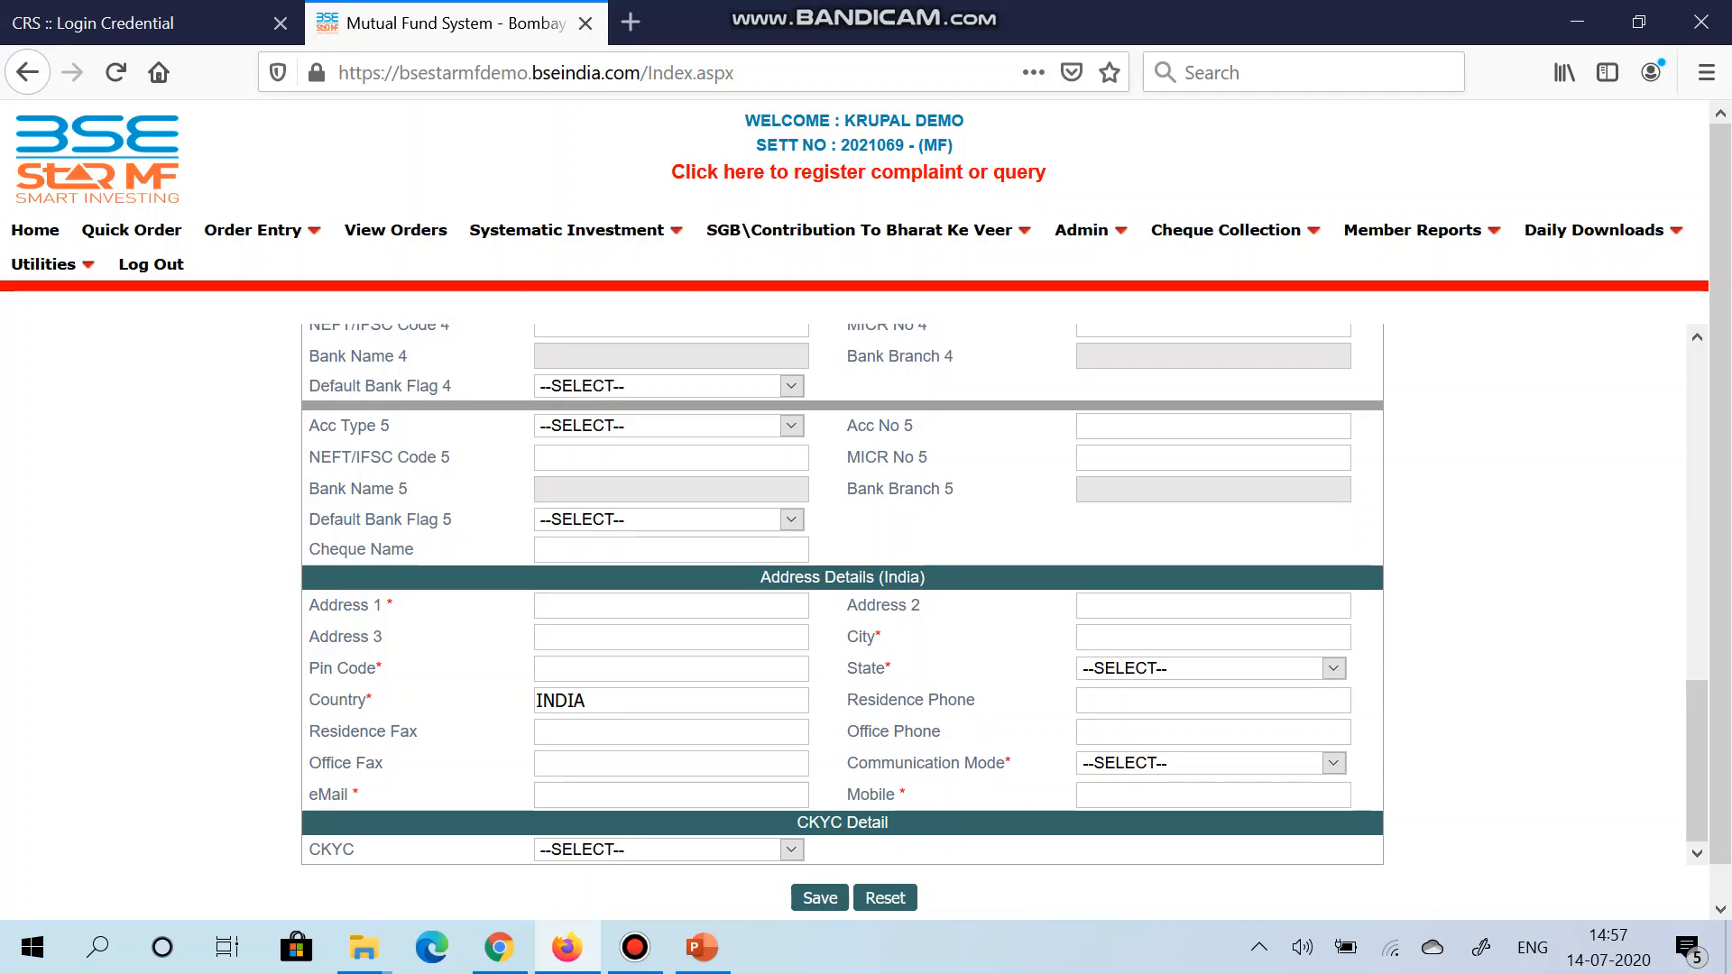
Step: Fill in the client's three address lines, accepting the suggested entries
{"action": "type", "text": "17TH F"}
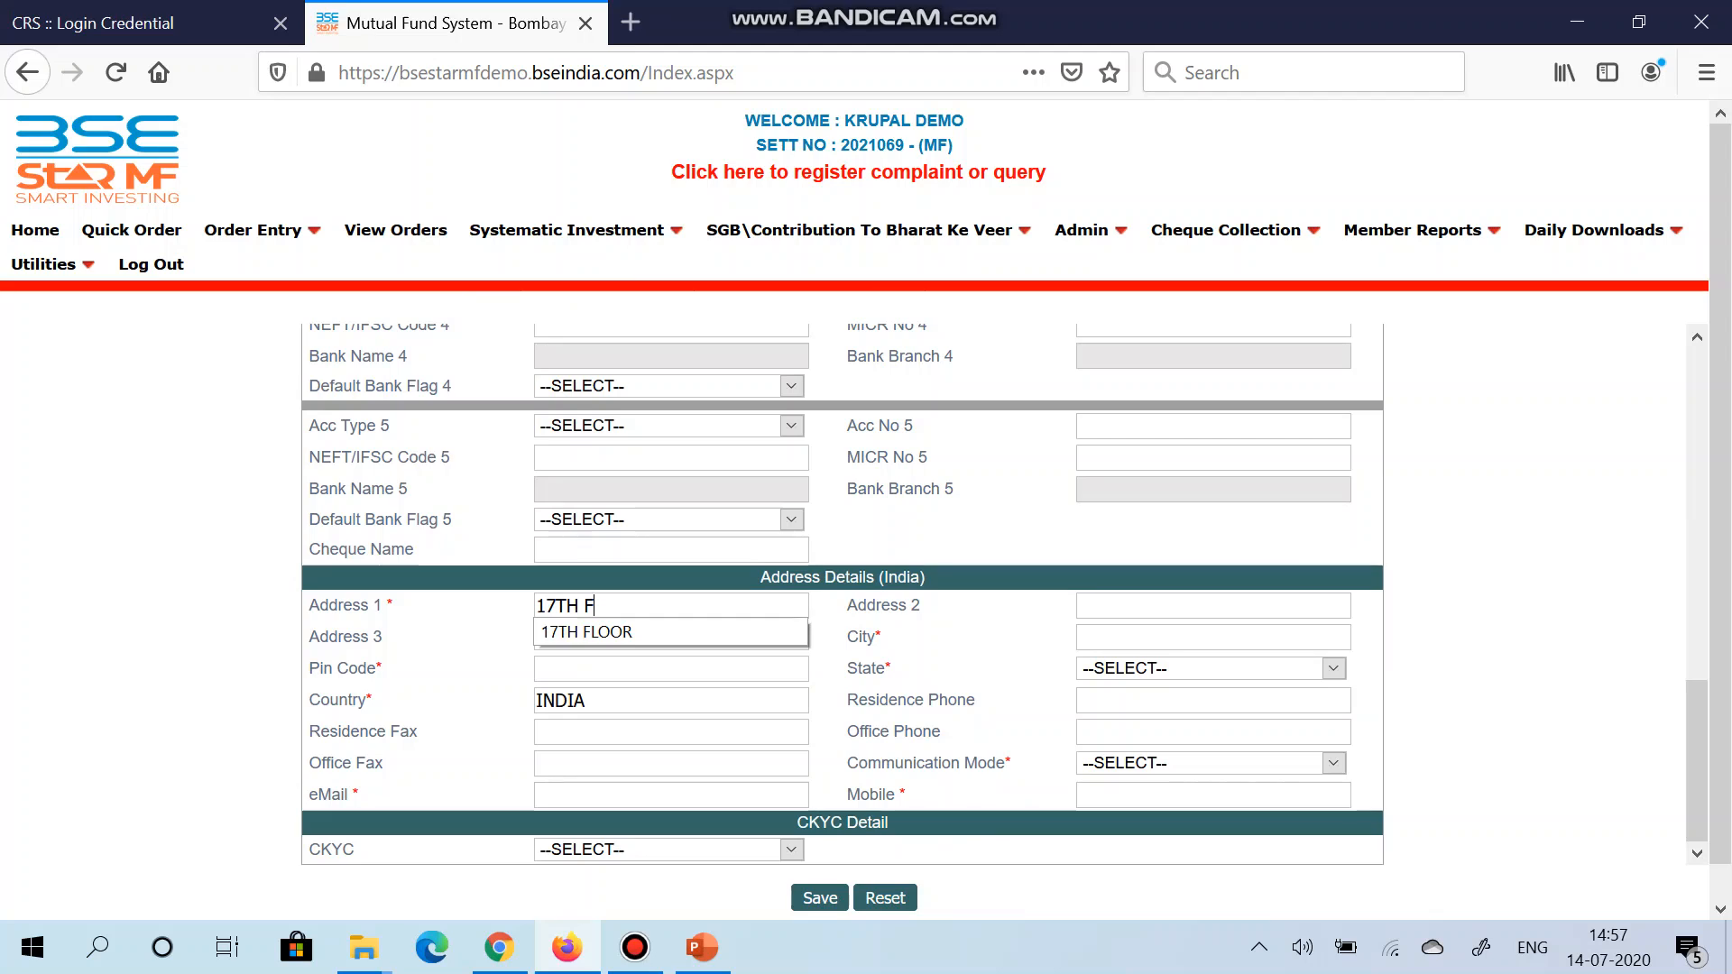
{"action": "type", "text": "LOOR"}
{"action": "key", "text": "Tab"}
{"action": "type", "text": "P."}
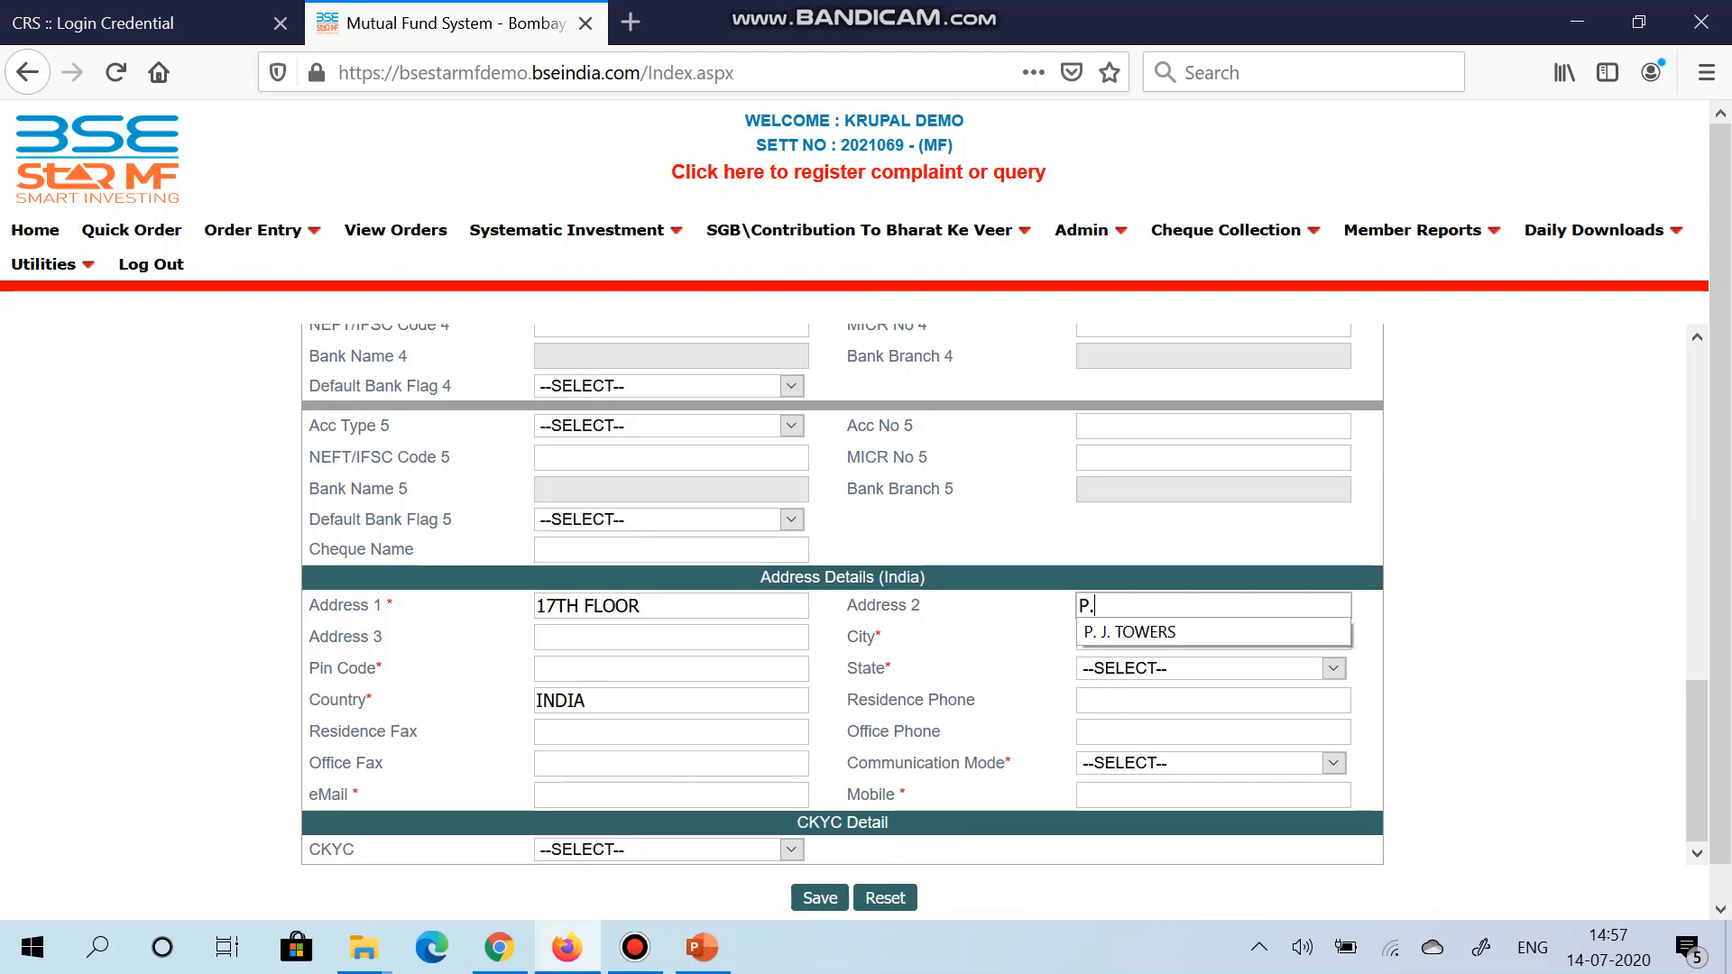
{"action": "key", "text": "Down"}
{"action": "key", "text": "Tab"}
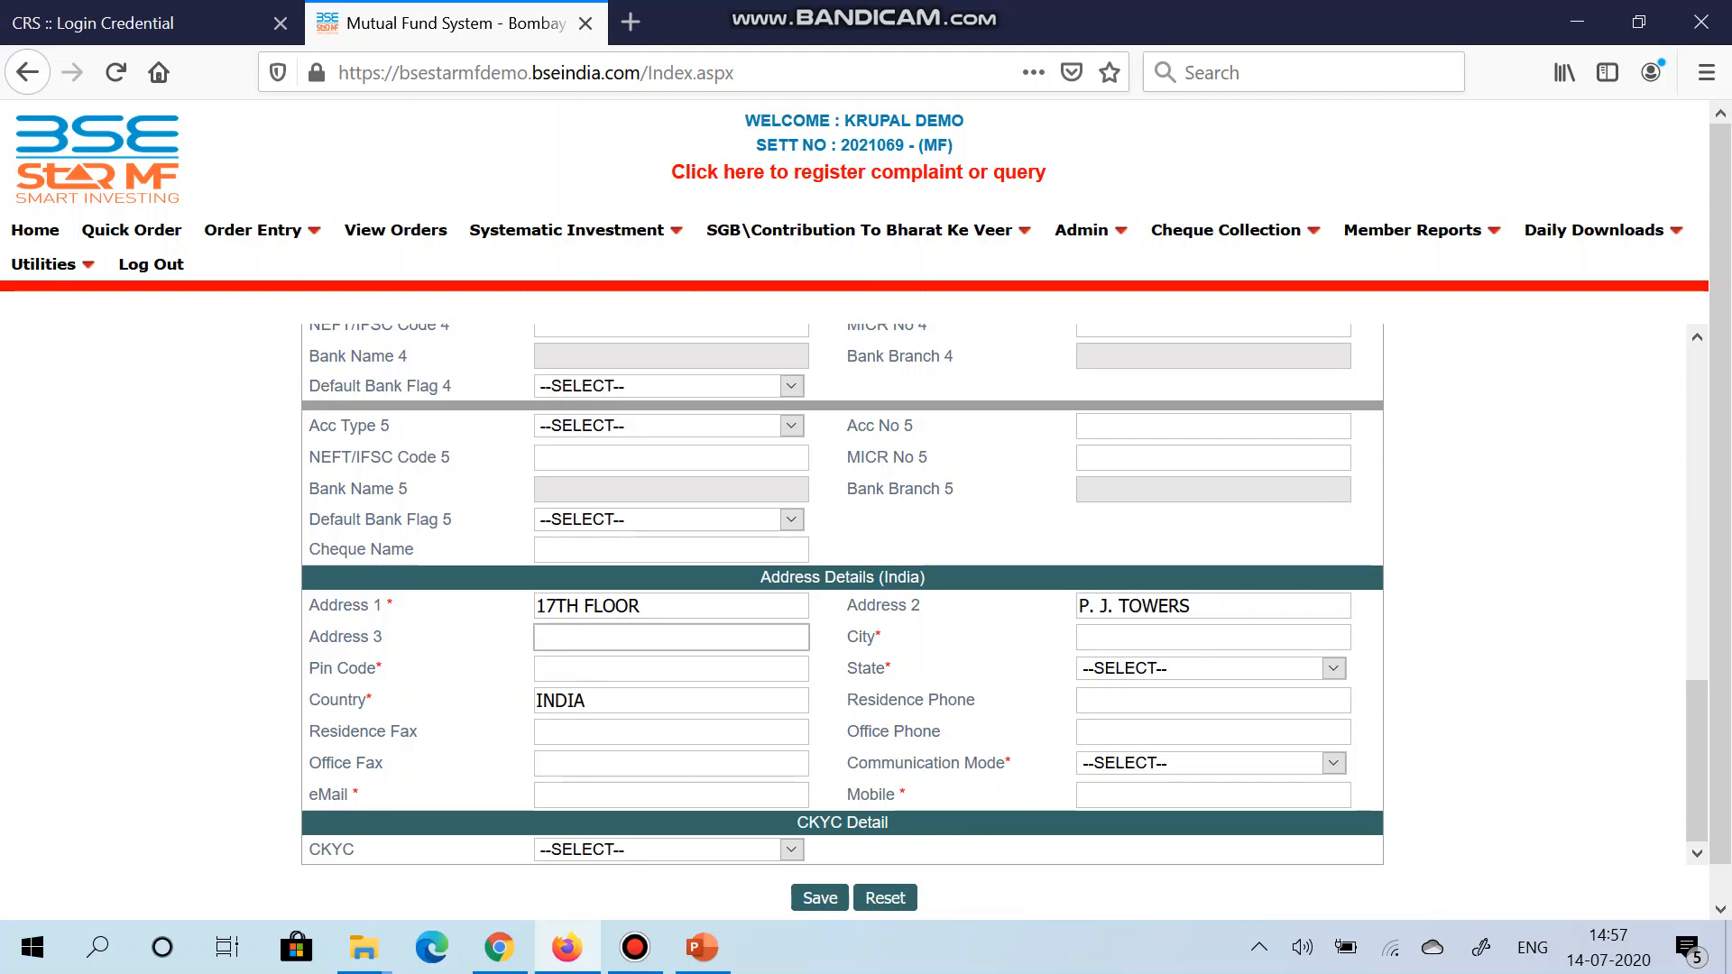
{"action": "type", "text": "DALAL"}
{"action": "key", "text": "Down"}
{"action": "key", "text": "Tab"}
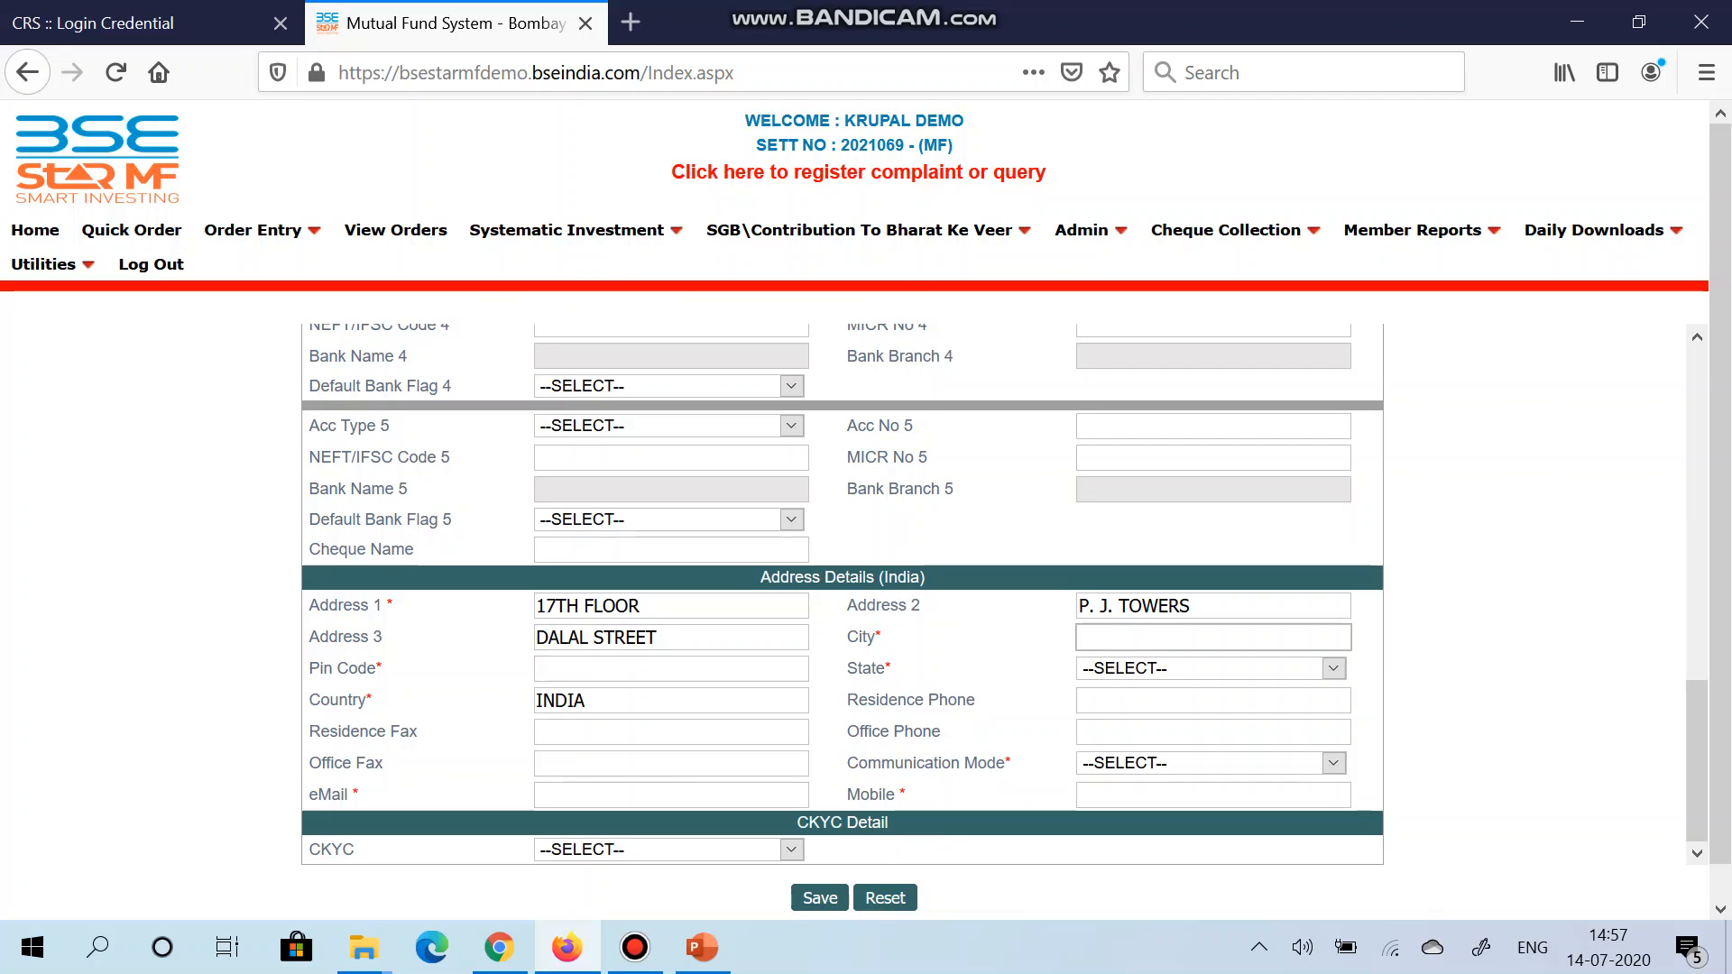
Step: Enter the client's city and pin code, and confirm the auto-filled state
{"action": "type", "text": "MUMBAI"}
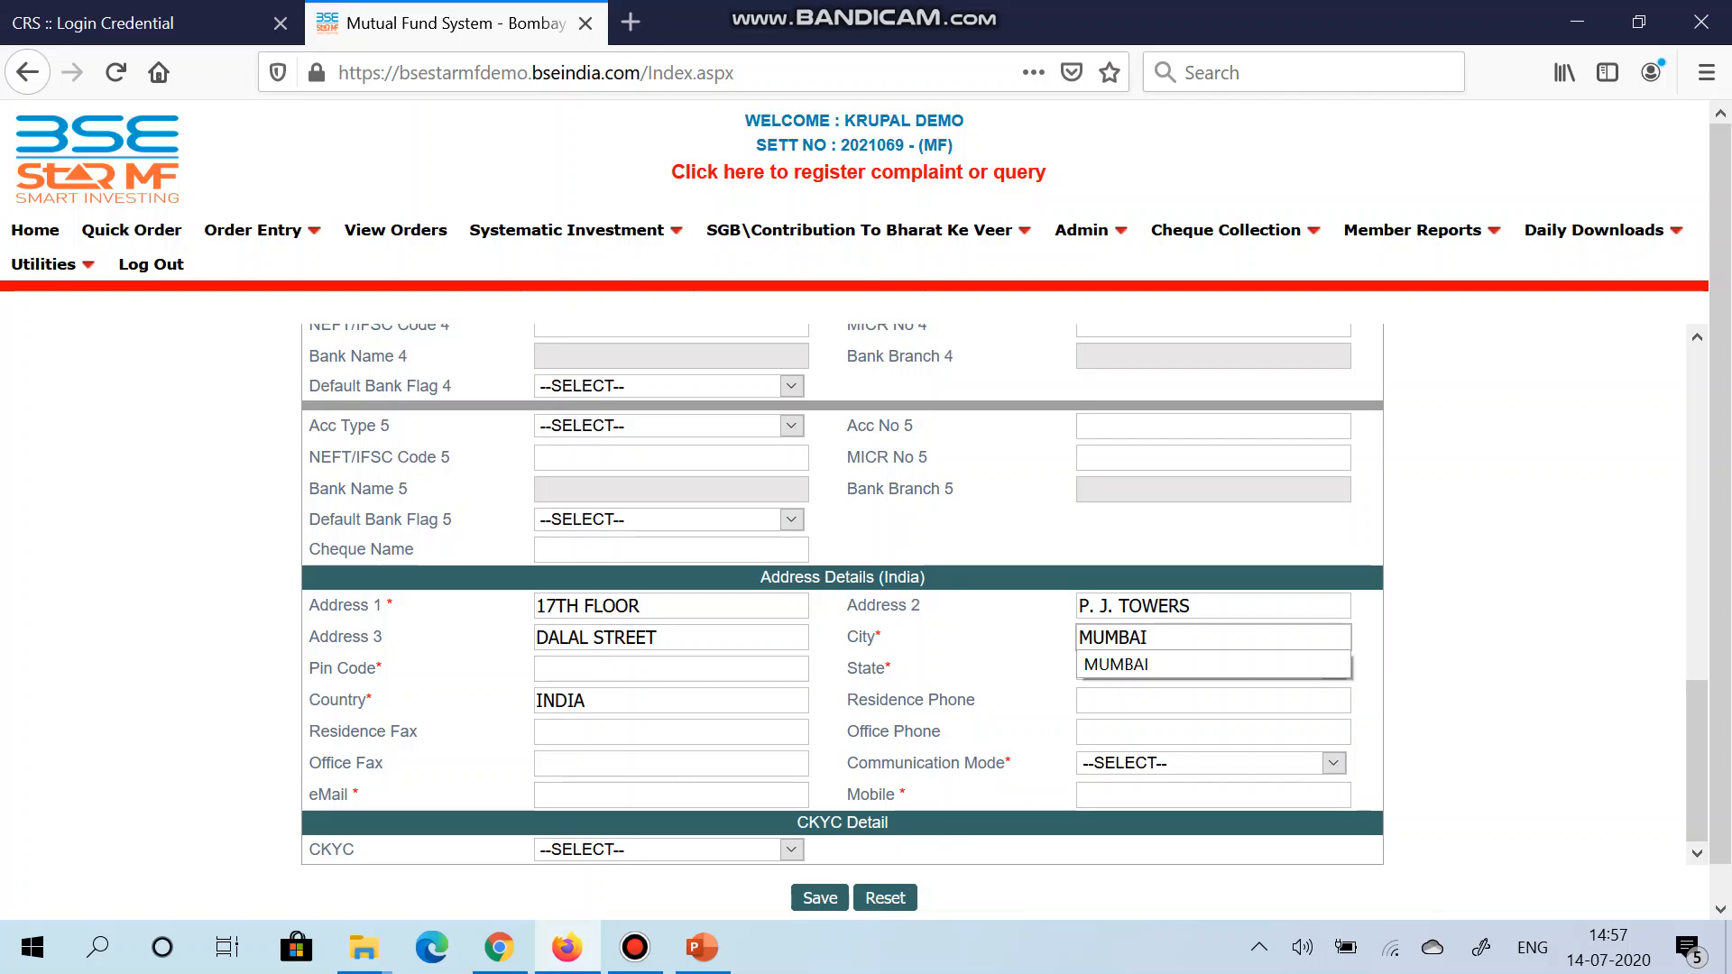
{"action": "key", "text": "Tab"}
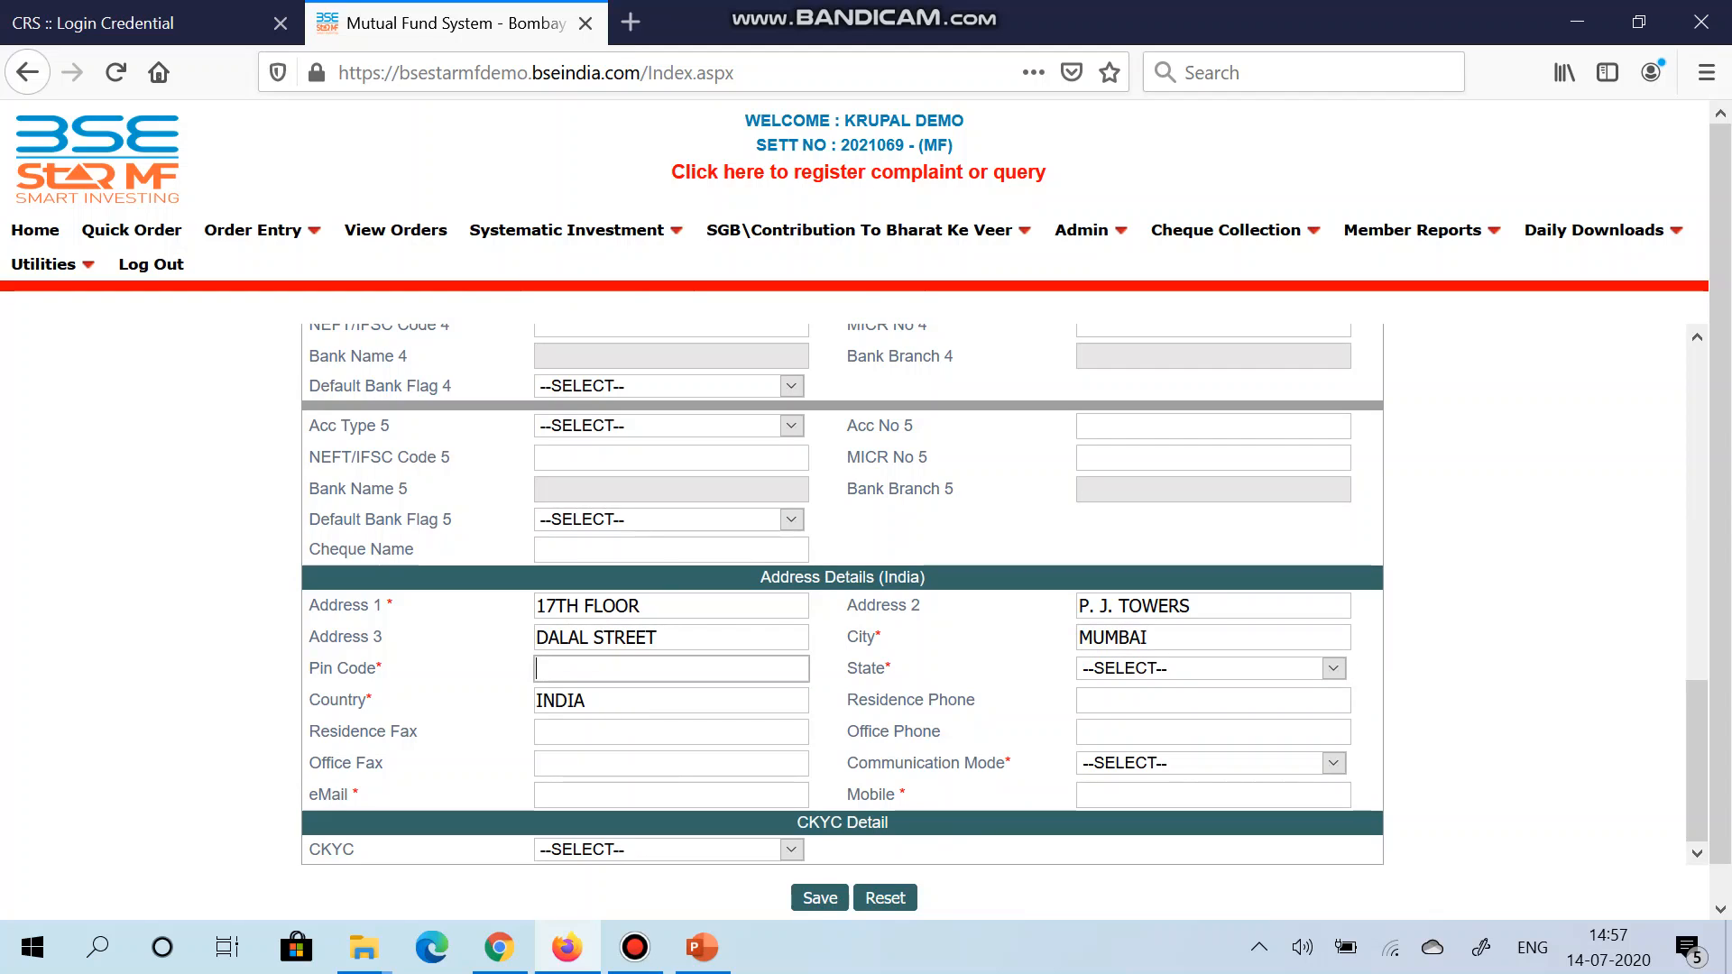
{"action": "type", "text": "400001"}
{"action": "key", "text": "Tab"}
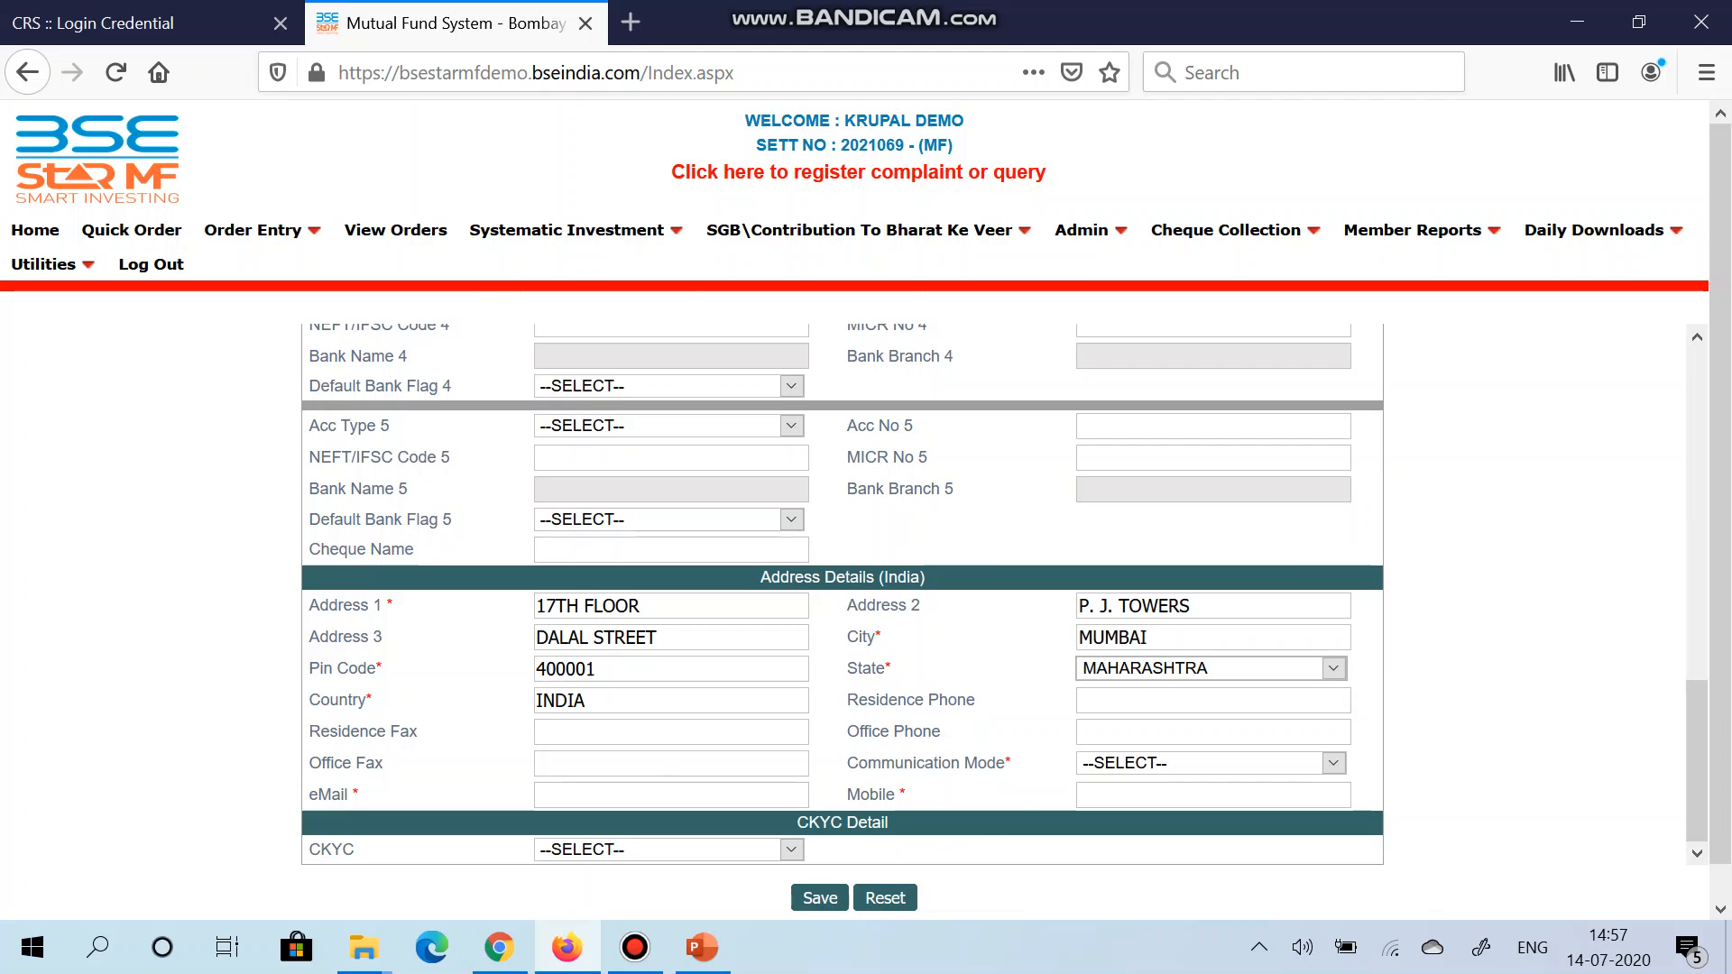
{"action": "key", "text": "alt+Down"}
{"action": "key", "text": "Return"}
Step: Set communication mode to EMAIL and enter the client's e-mail address
{"action": "left_click", "coordinate": [1333, 763]}
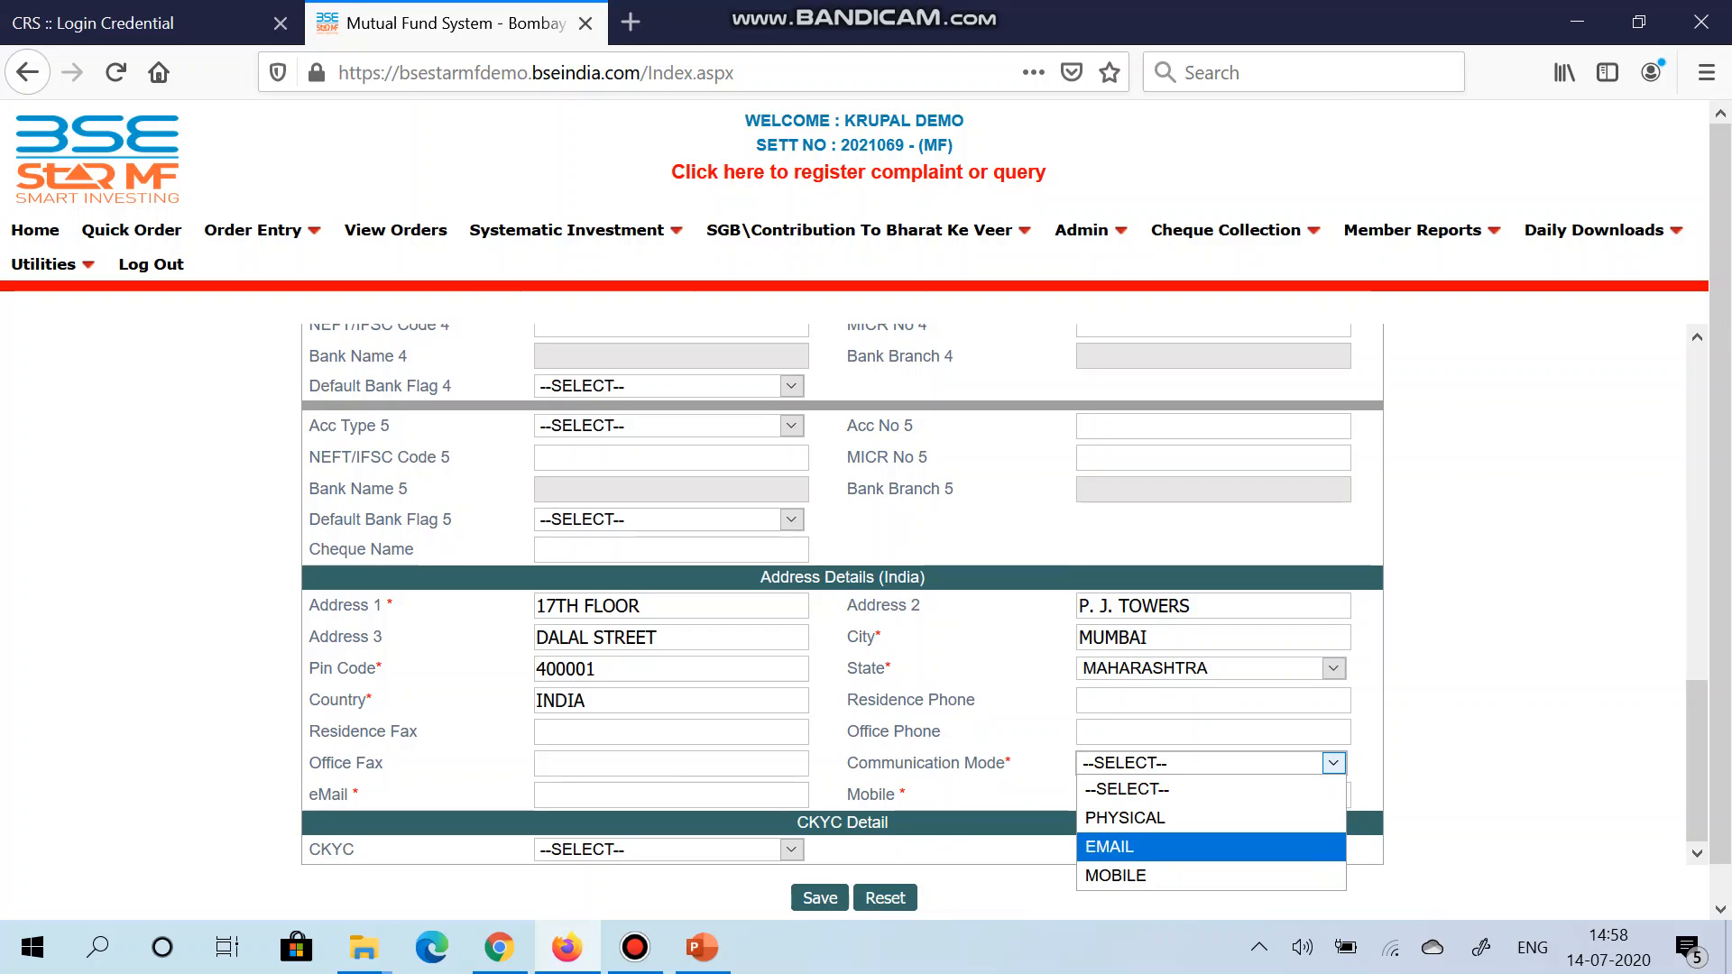
{"action": "key", "text": "Return"}
{"action": "key", "text": "Tab"}
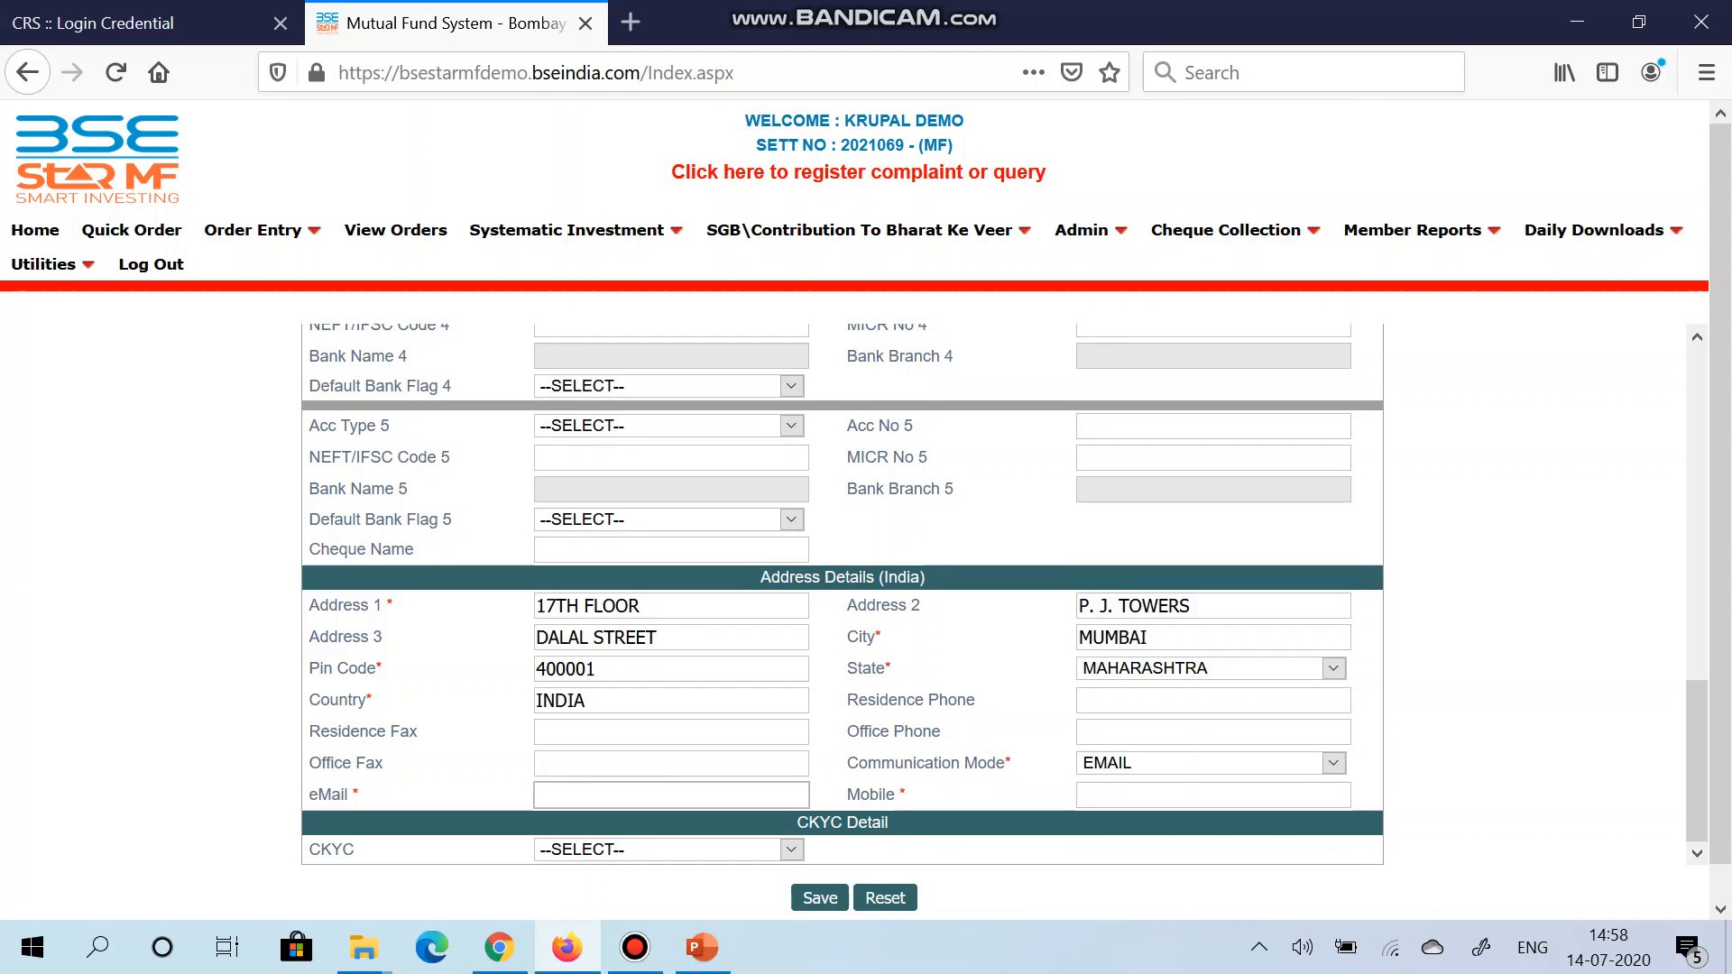
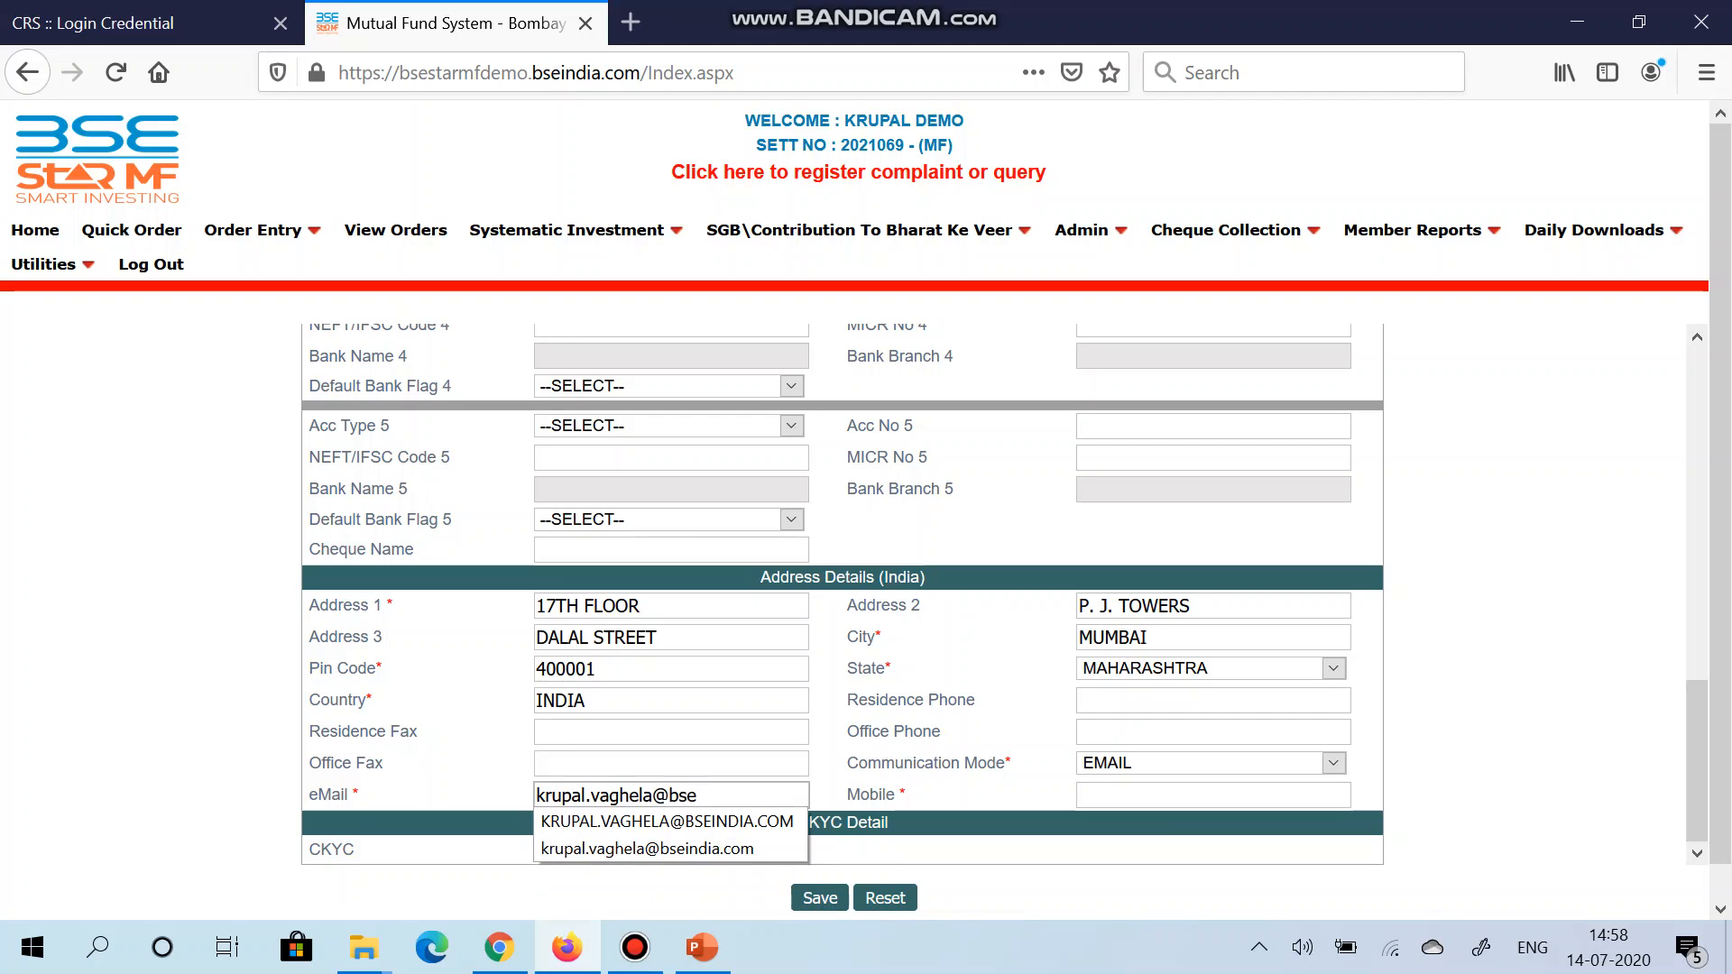
{"action": "key", "text": "Down"}
{"action": "key", "text": "Down"}
{"action": "key", "text": "Tab"}
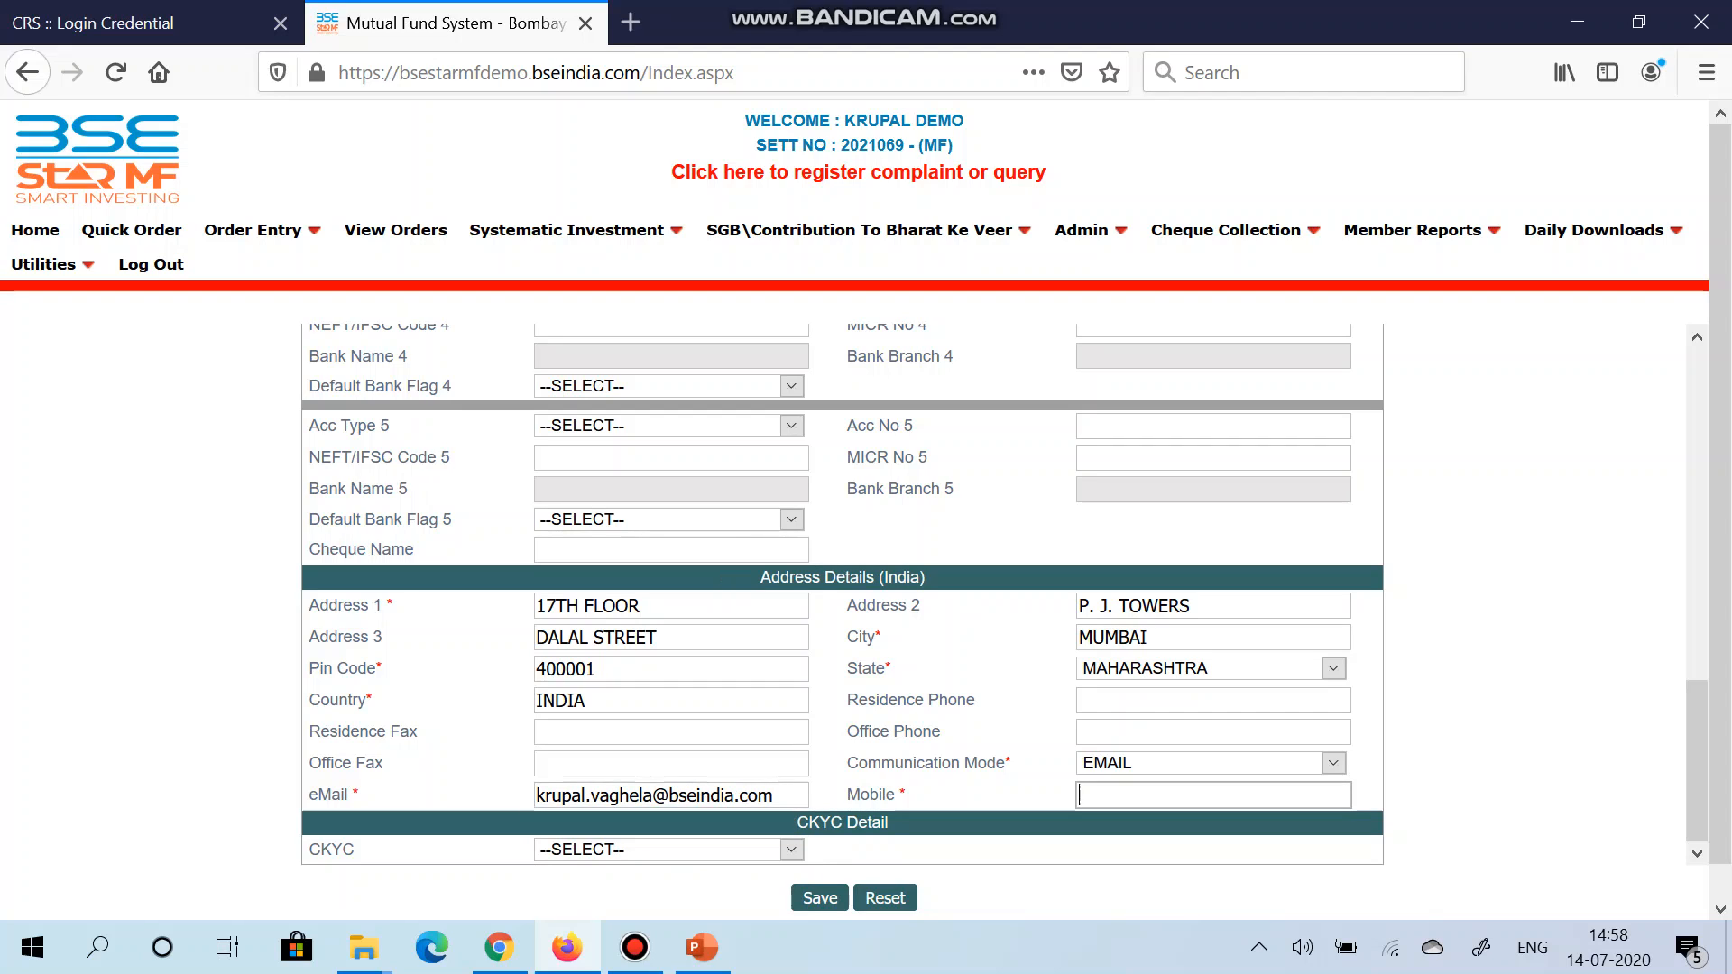
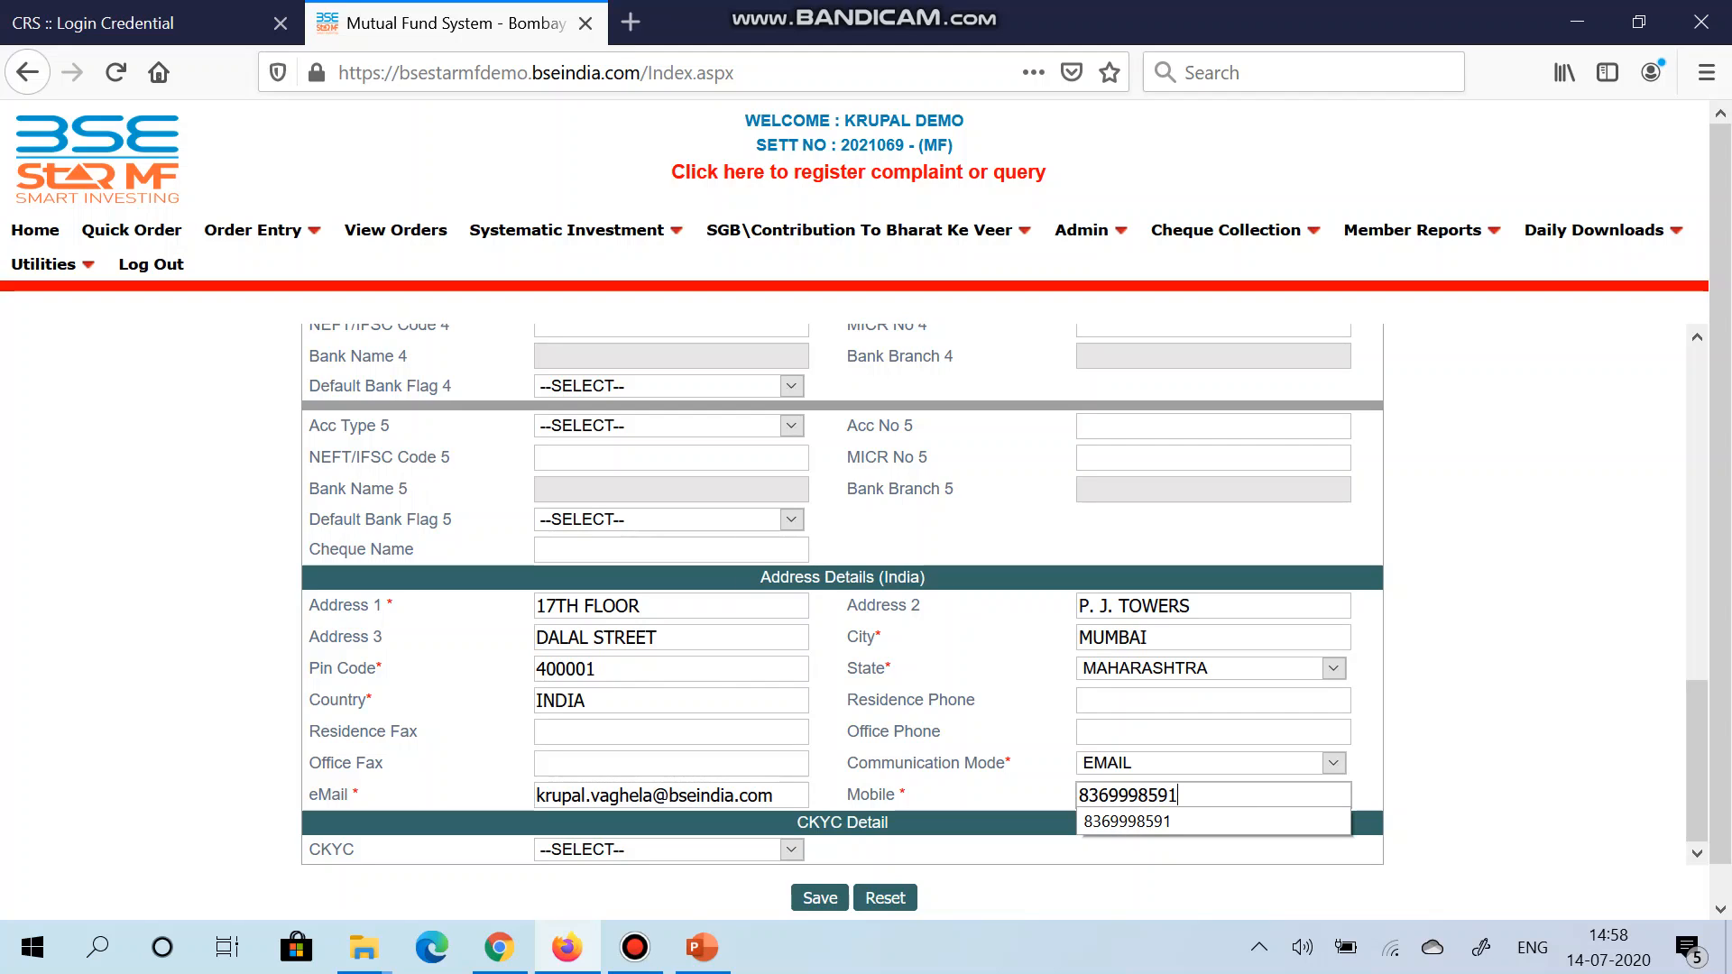
Step: Enter the client's mobile number, correcting its last two digits
{"action": "scroll", "coordinate": [561, 573], "scroll_direction": "down", "scroll_amount": 1}
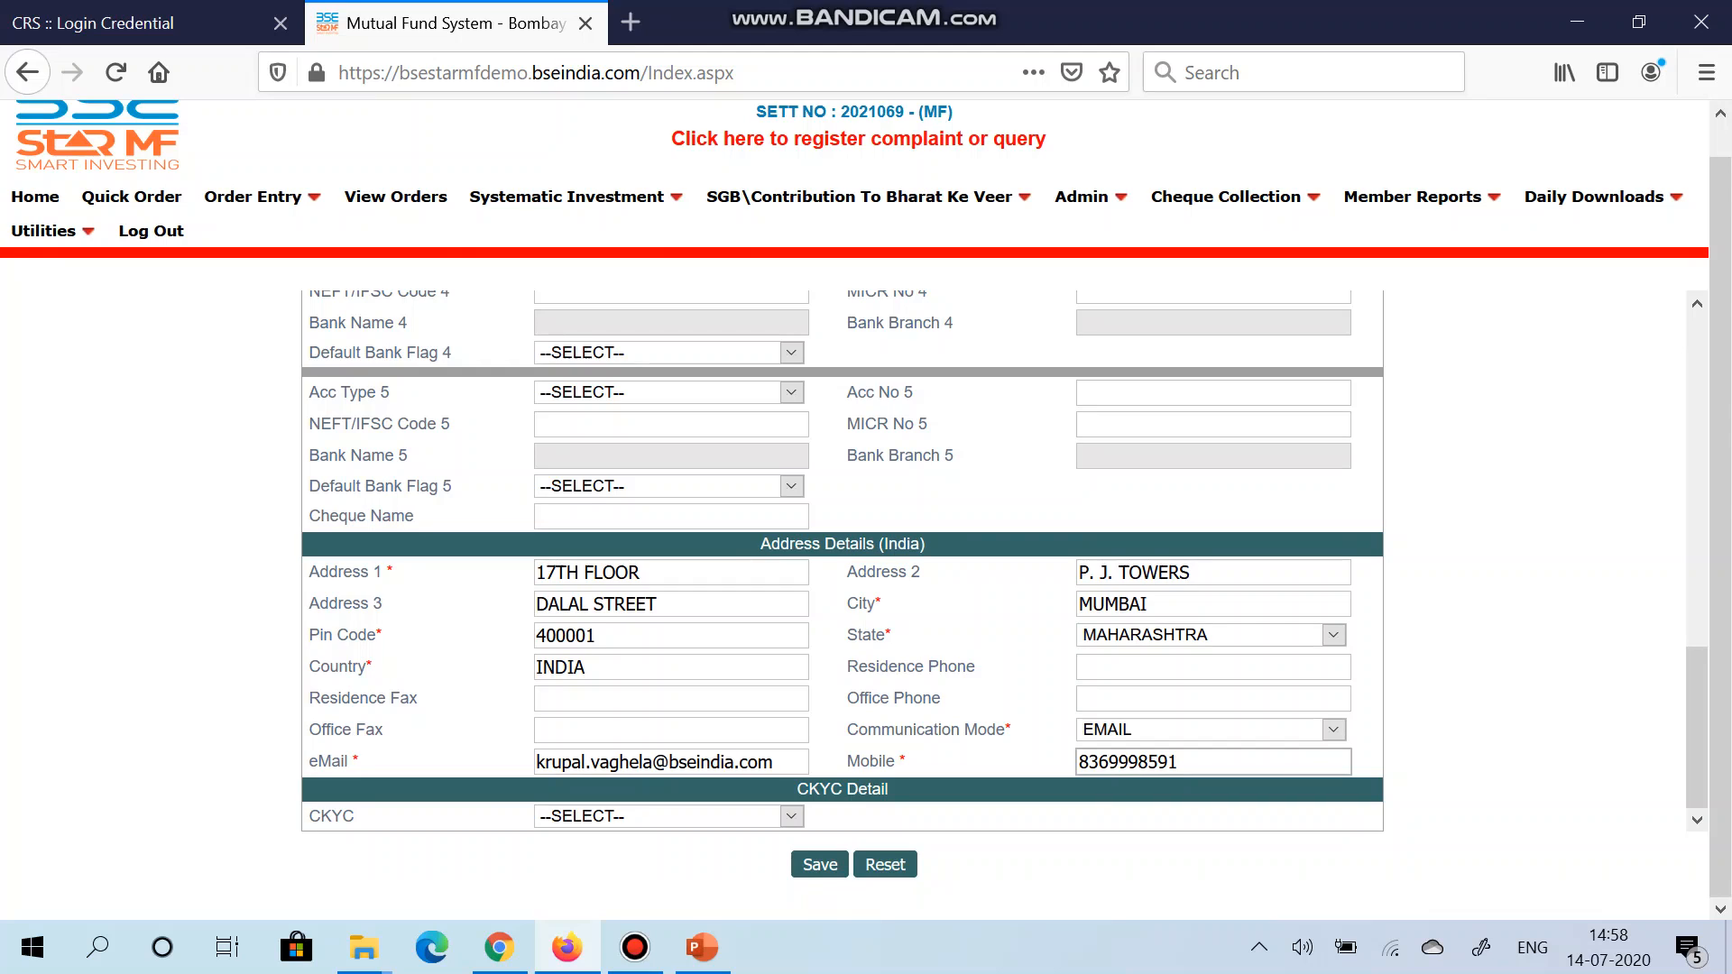
{"action": "left_click", "coordinate": [669, 817]}
Step: Set CKYC to NO to complete the client registration
{"action": "key", "text": "Return"}
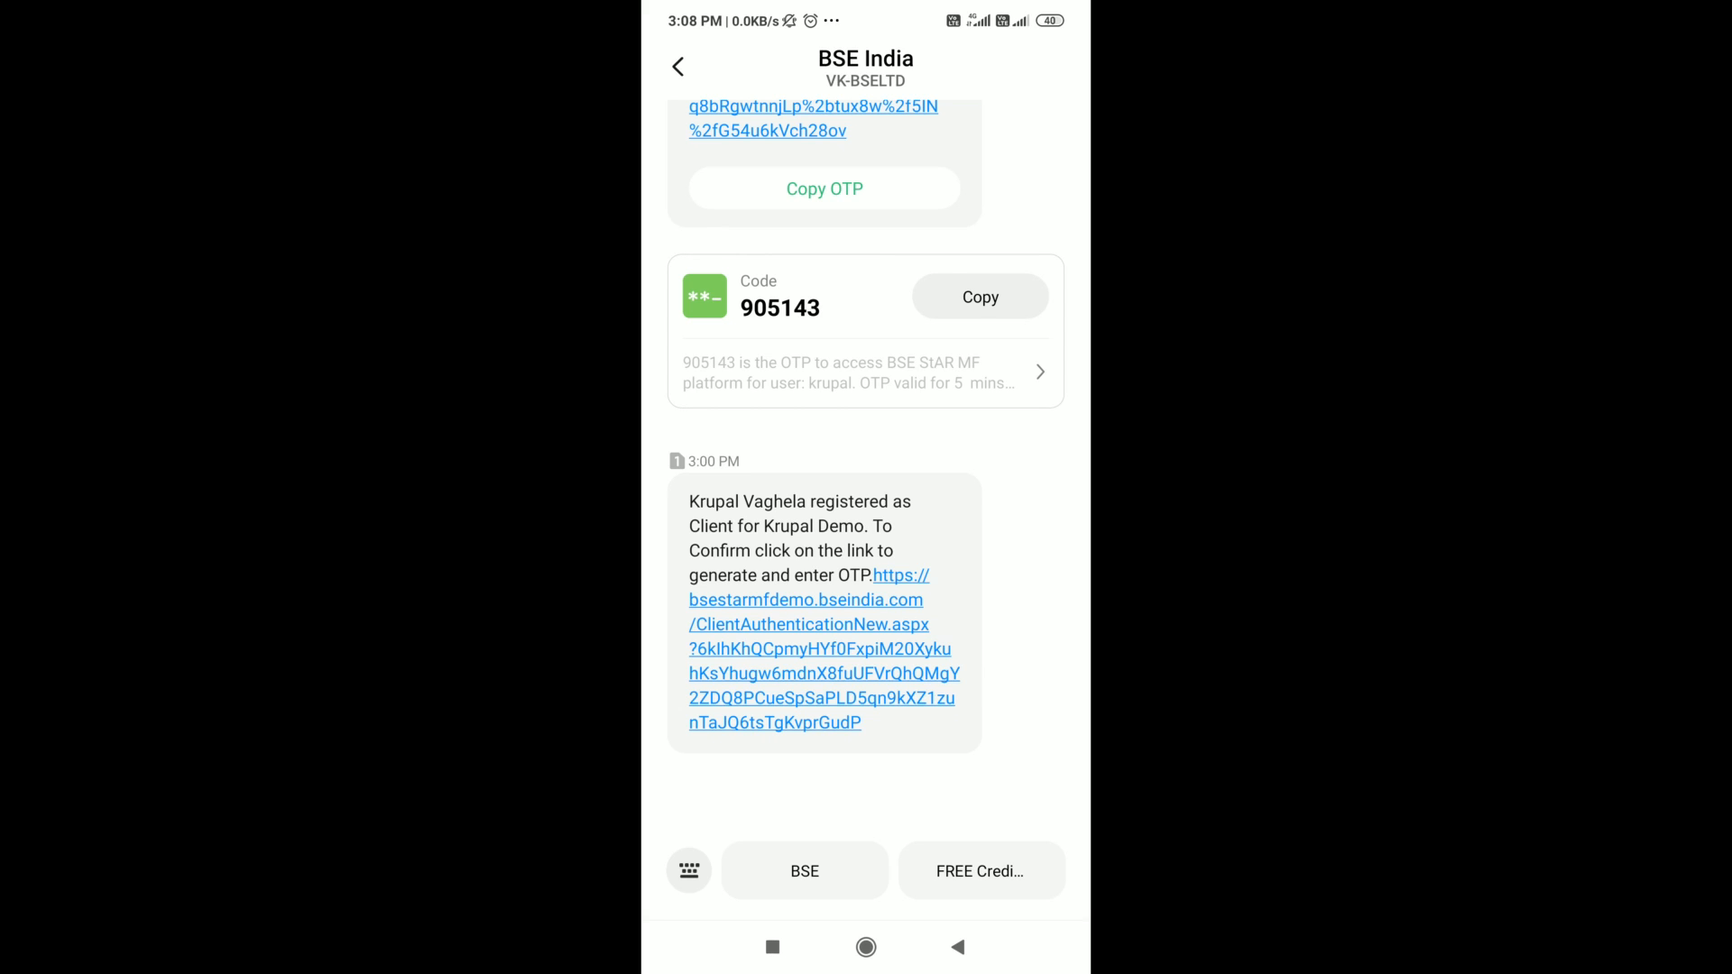
Step: Follow the SMS and UCC Authentication e-mail links to open client test0004's registration details
{"action": "left_click", "coordinate": [820, 649]}
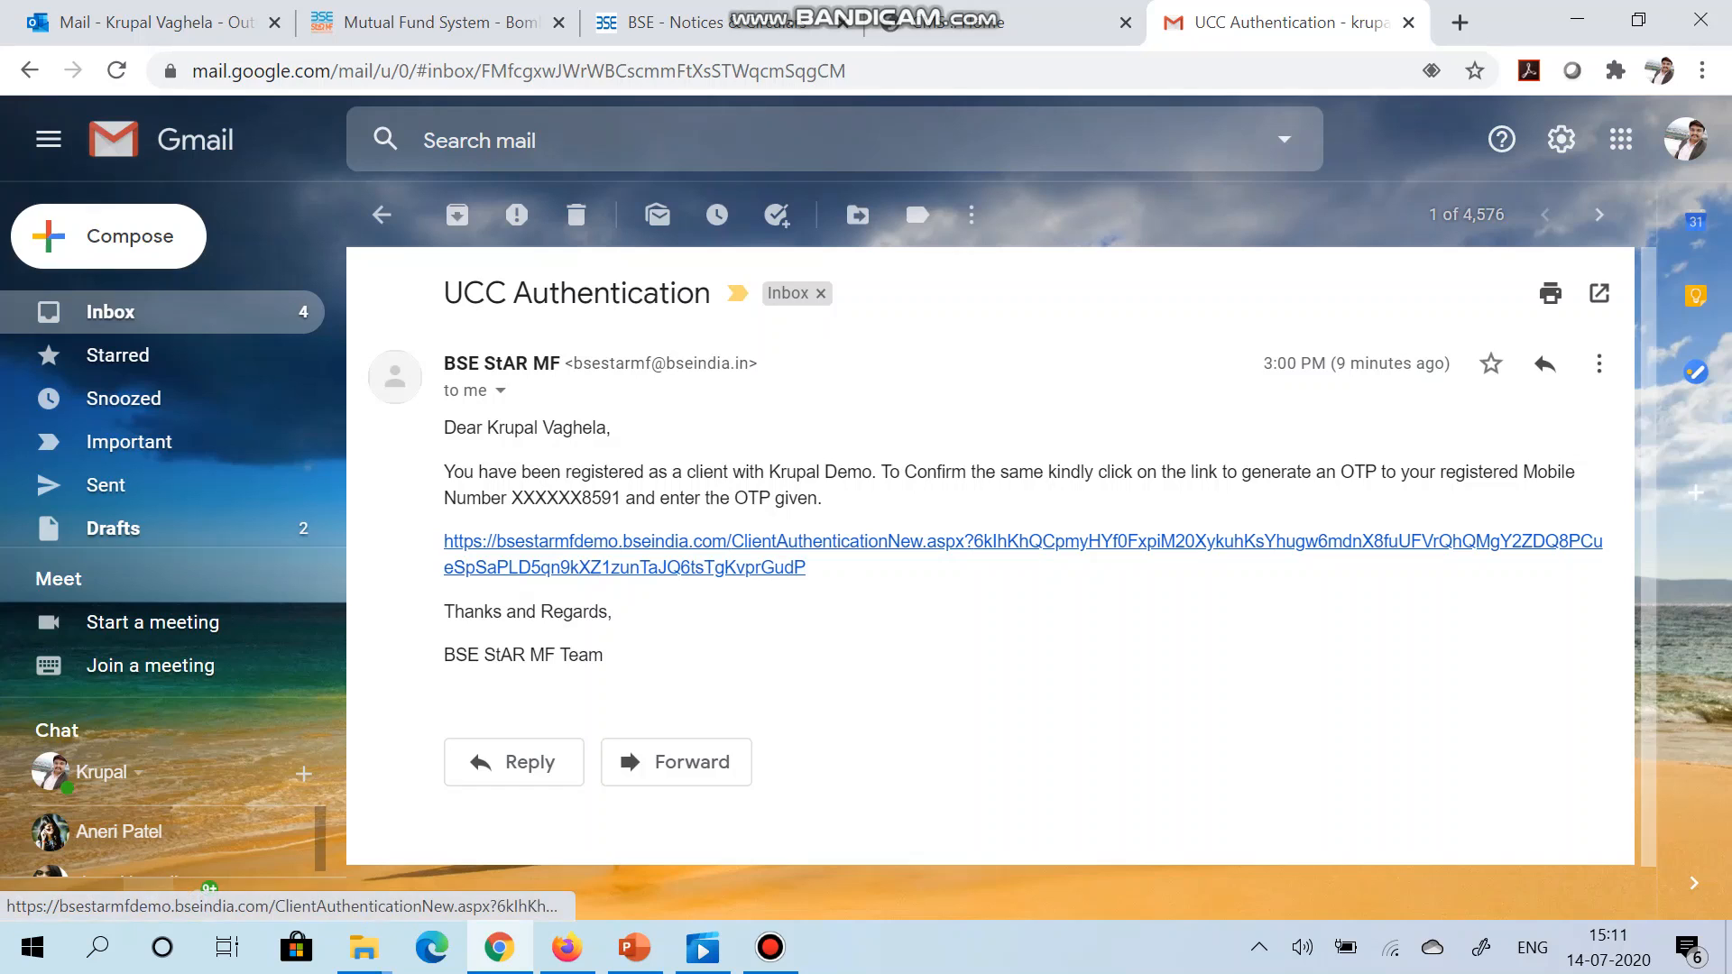
{"action": "left_click", "coordinate": [993, 542]}
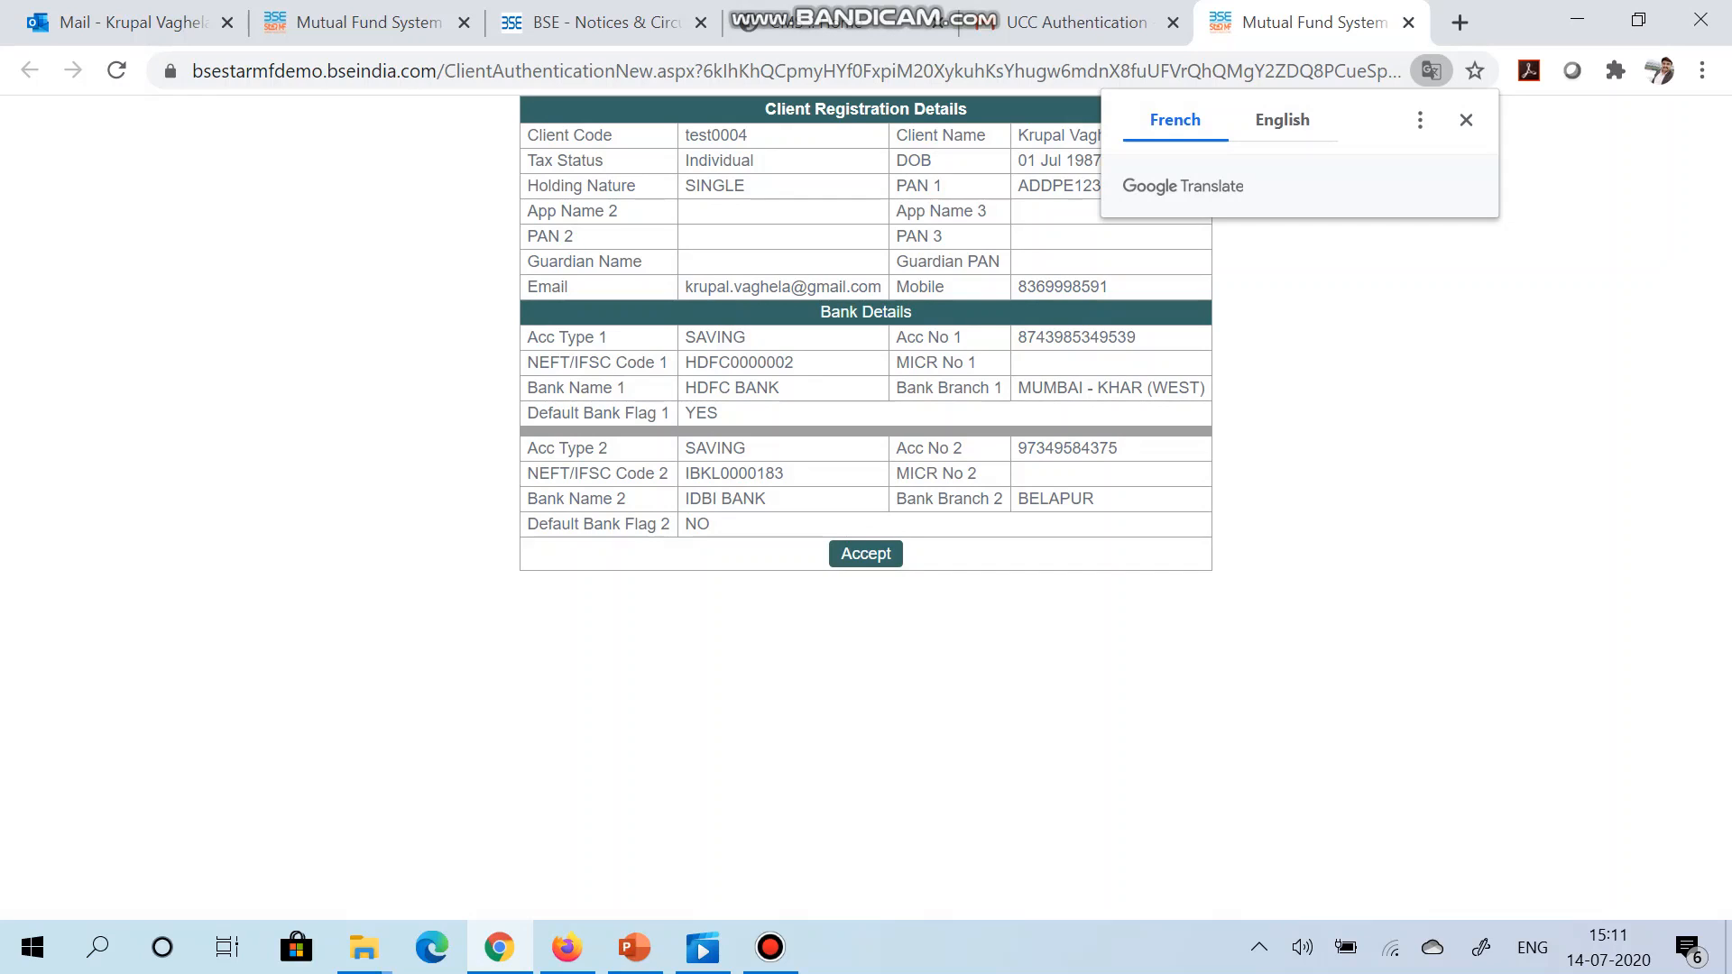
{"action": "left_click", "coordinate": [1466, 120]}
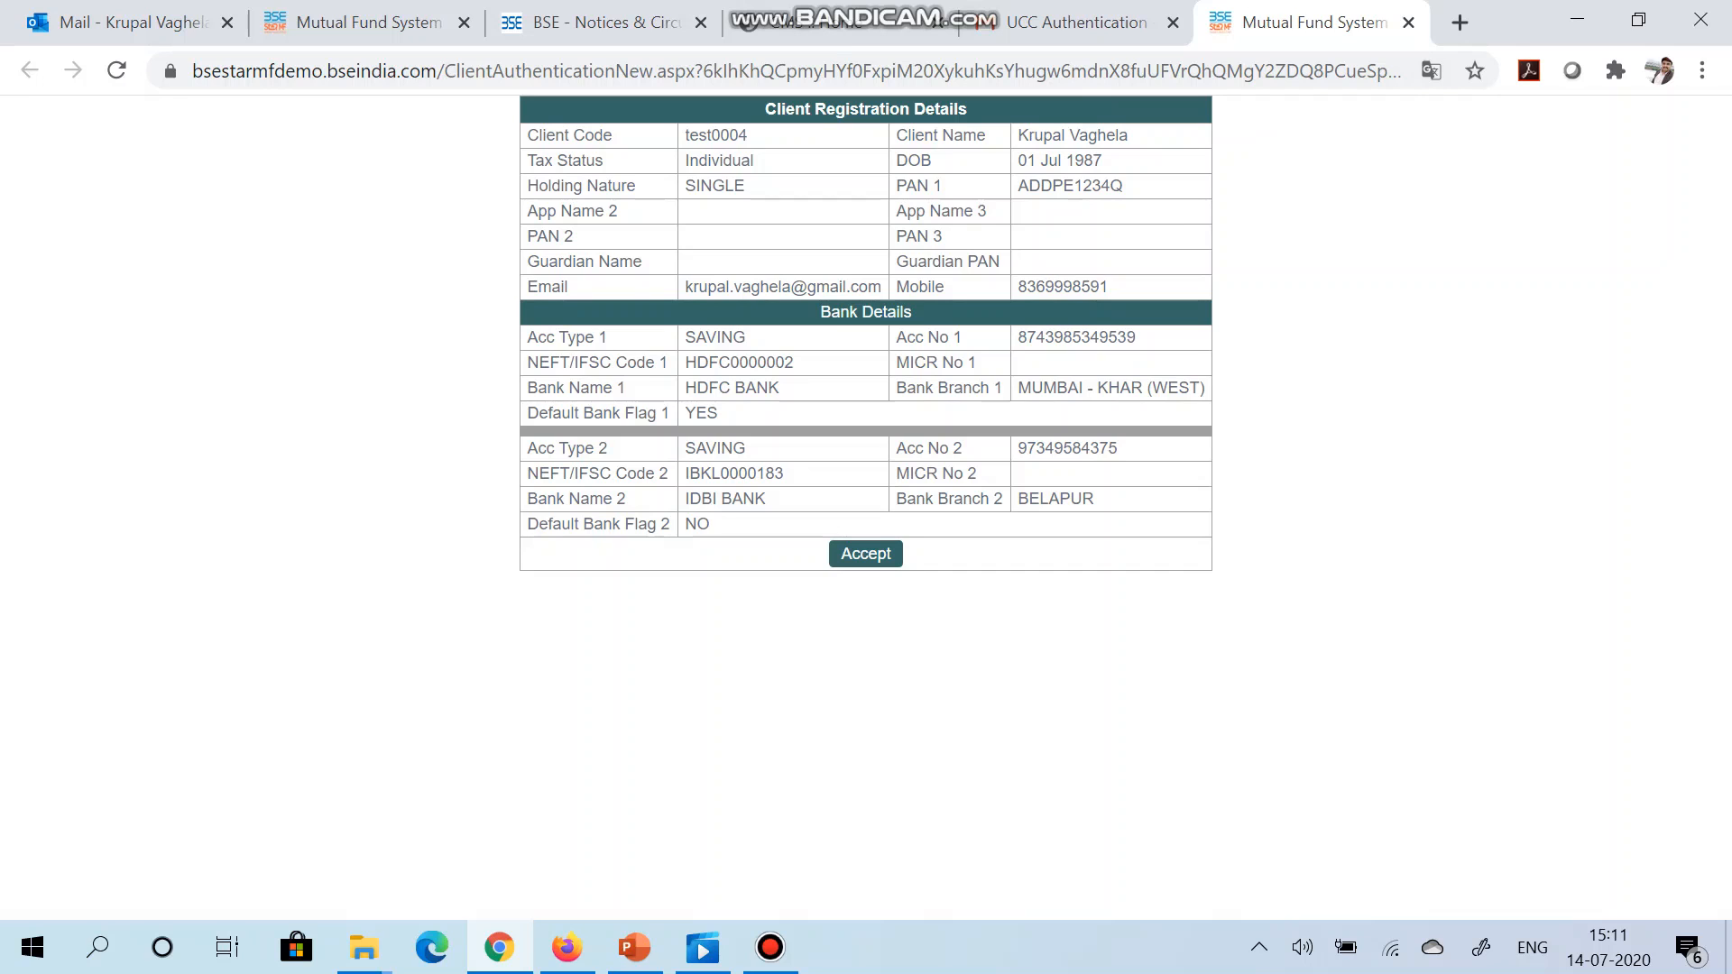
Step: Accept the client registration details and return to the UCC Authentication e-mail
{"action": "left_click", "coordinate": [865, 553]}
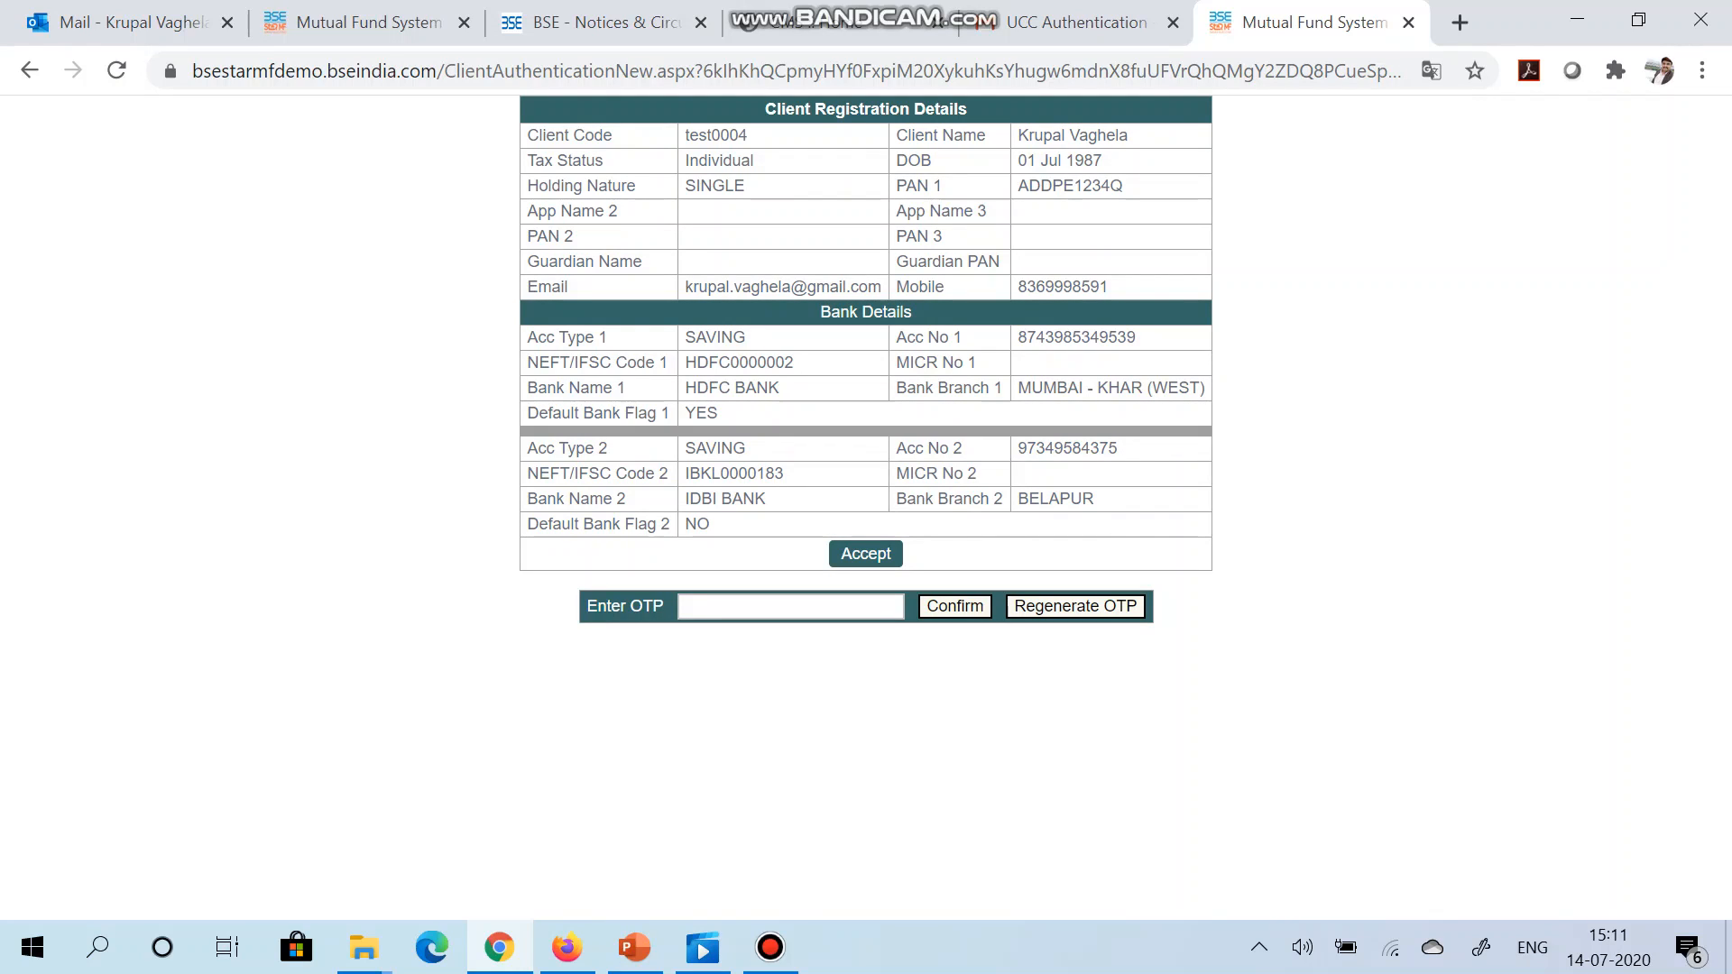
{"action": "left_click", "coordinate": [1077, 23]}
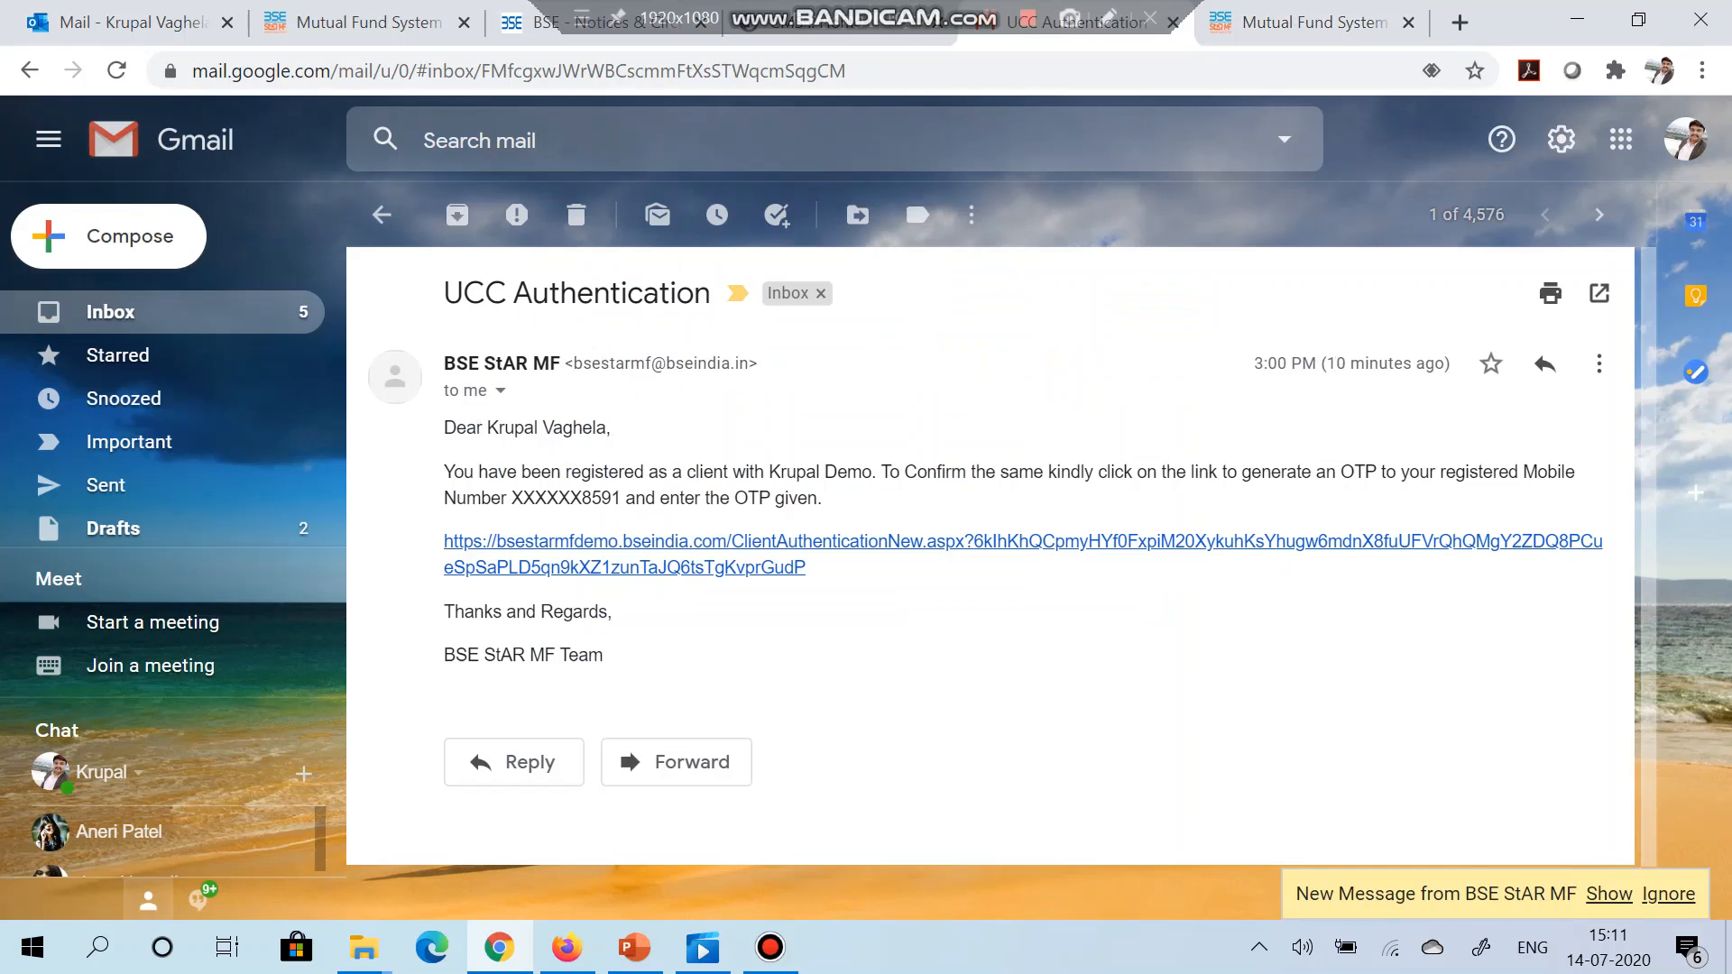
Step: Read the verification code in the updated UCC Authentication thread, then return to the OTP page
{"action": "left_click", "coordinate": [111, 312]}
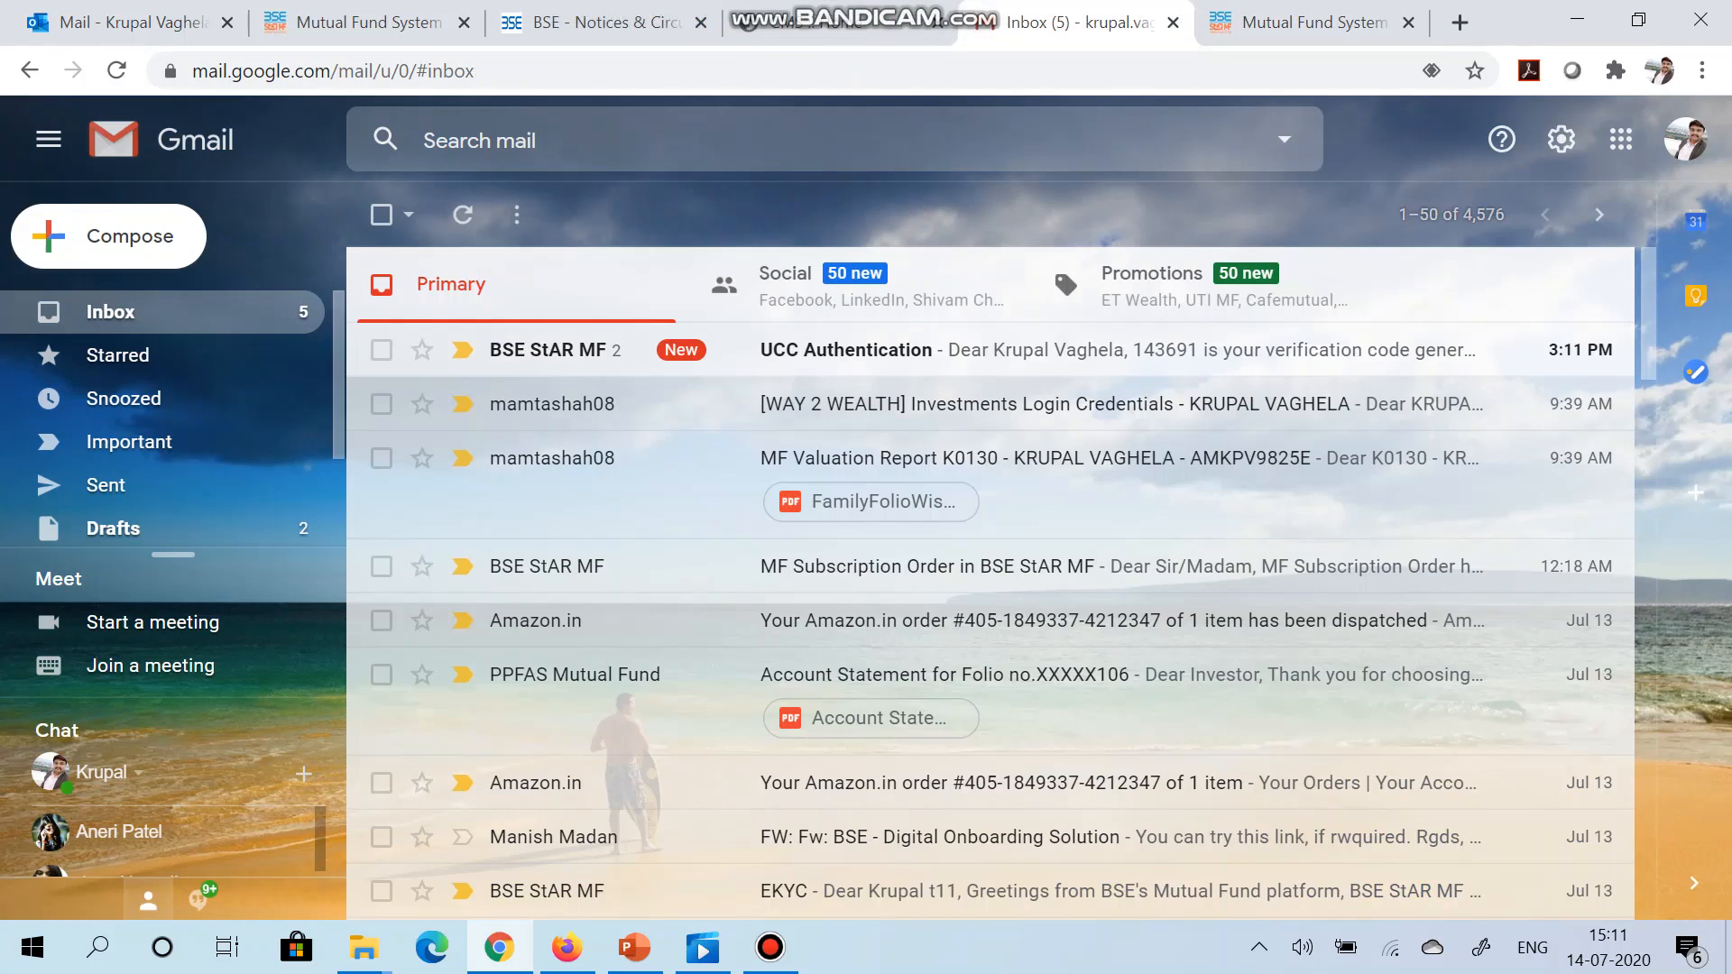
{"action": "left_click", "coordinate": [848, 350]}
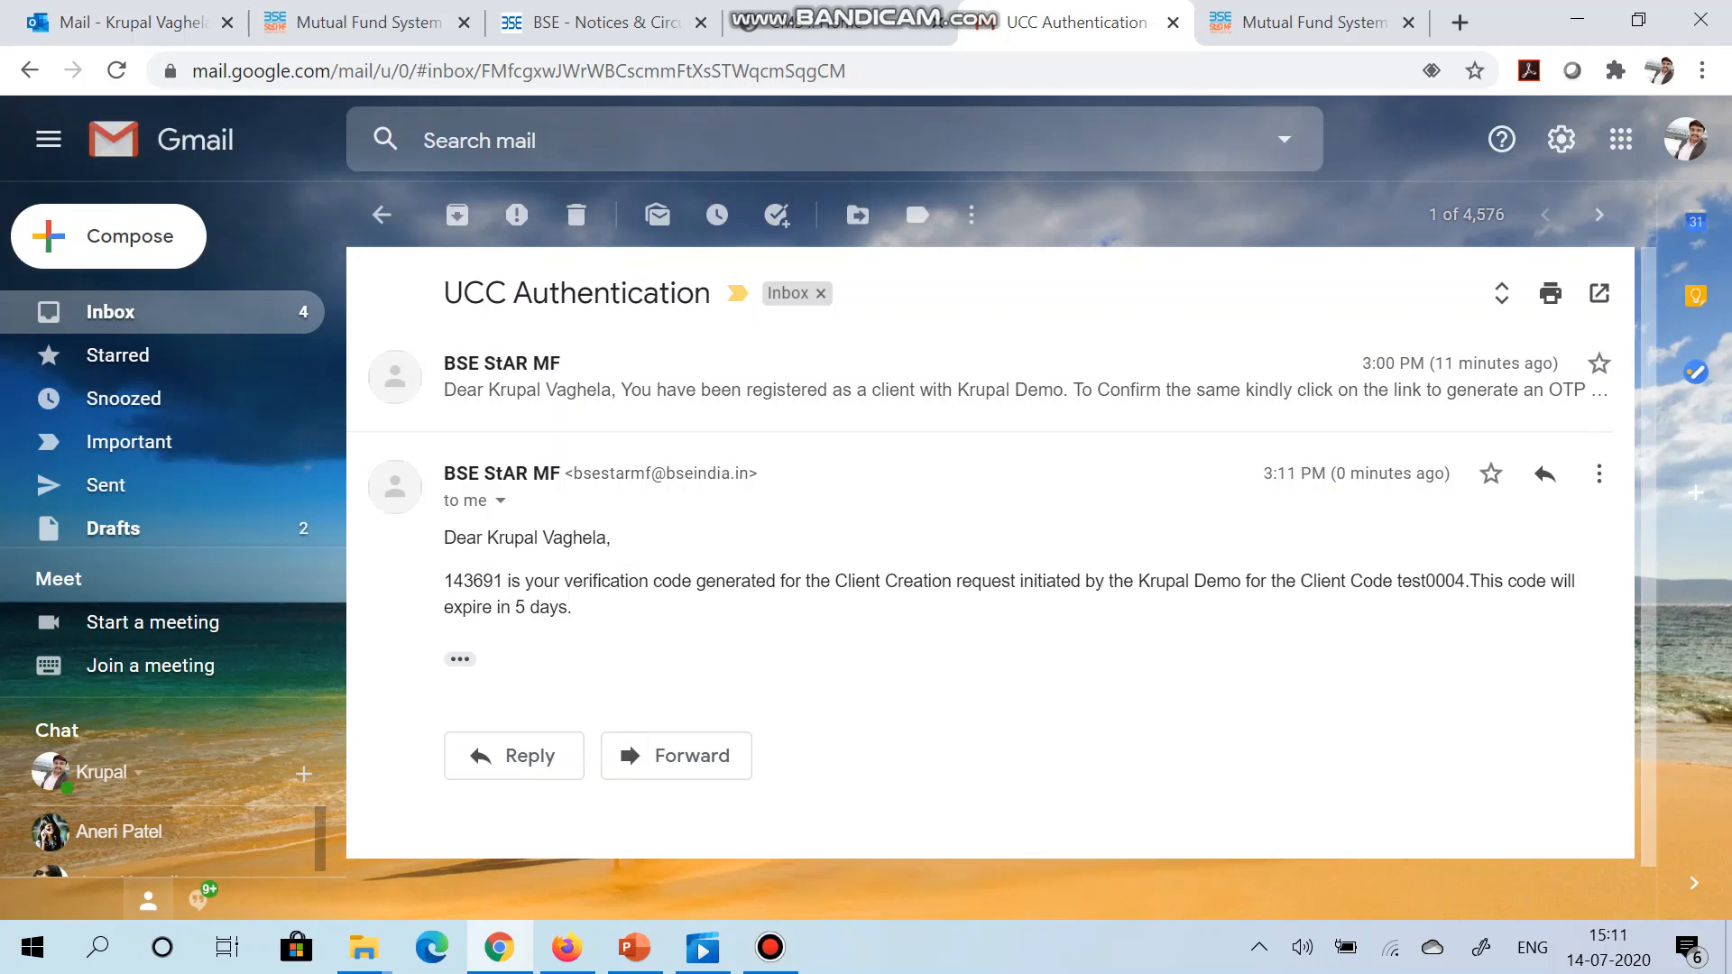
{"action": "left_click", "coordinate": [1312, 22]}
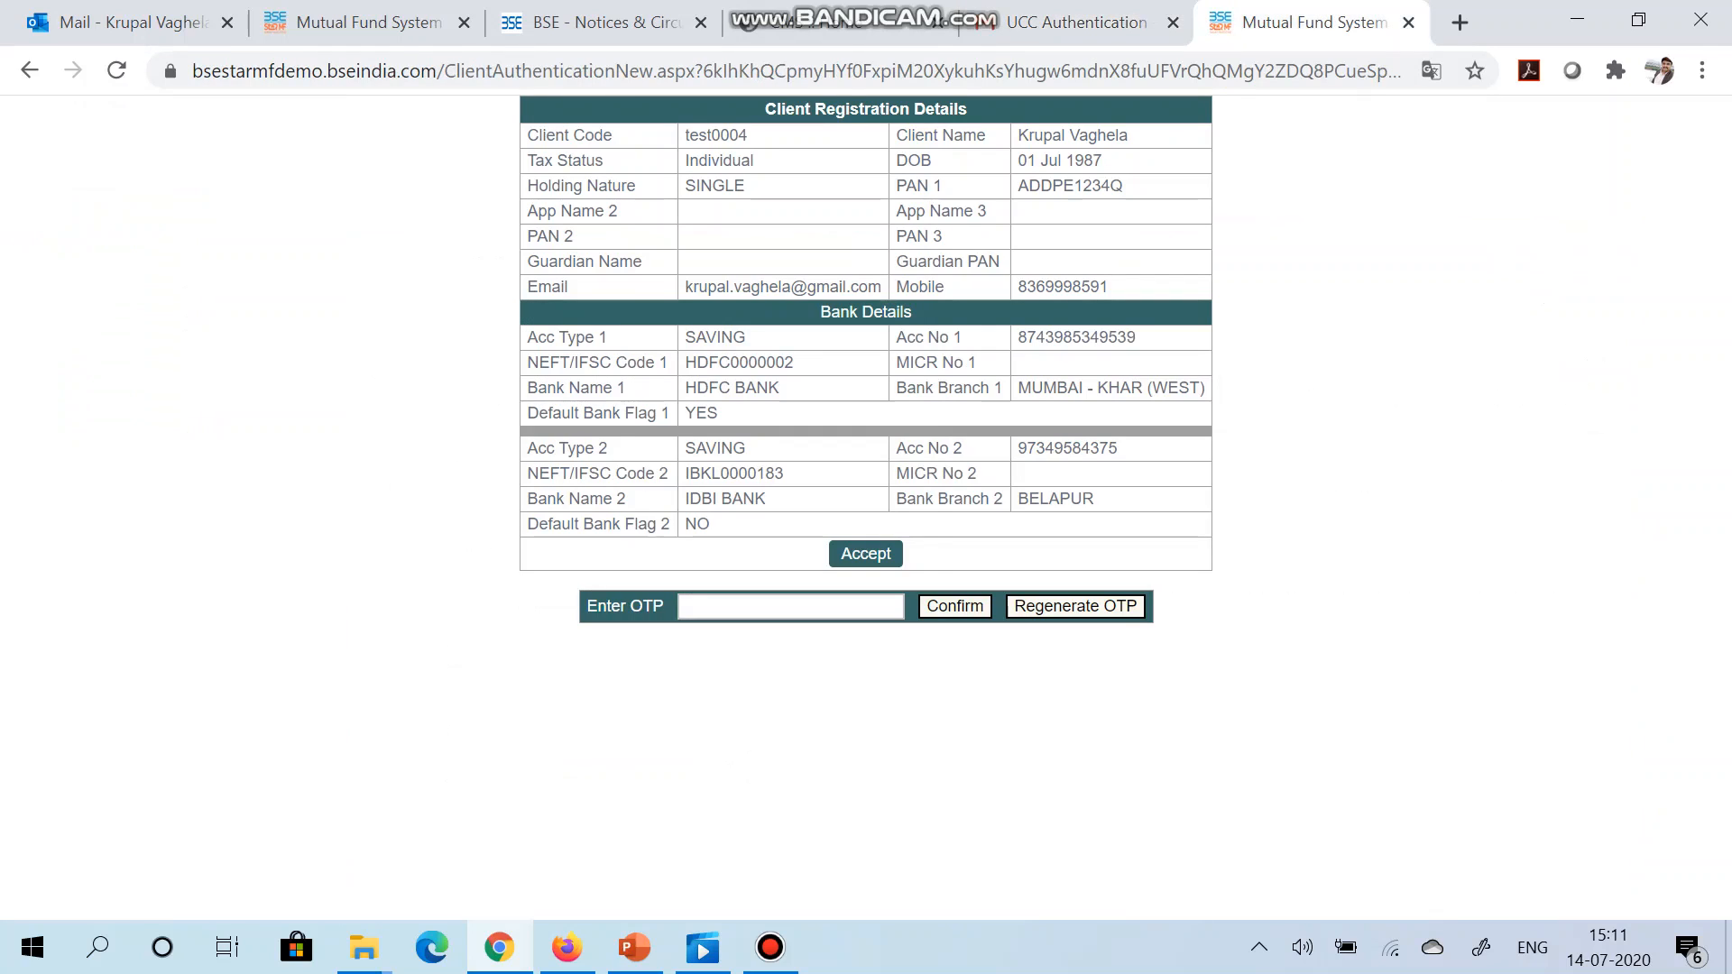
{"action": "left_click", "coordinate": [791, 607]}
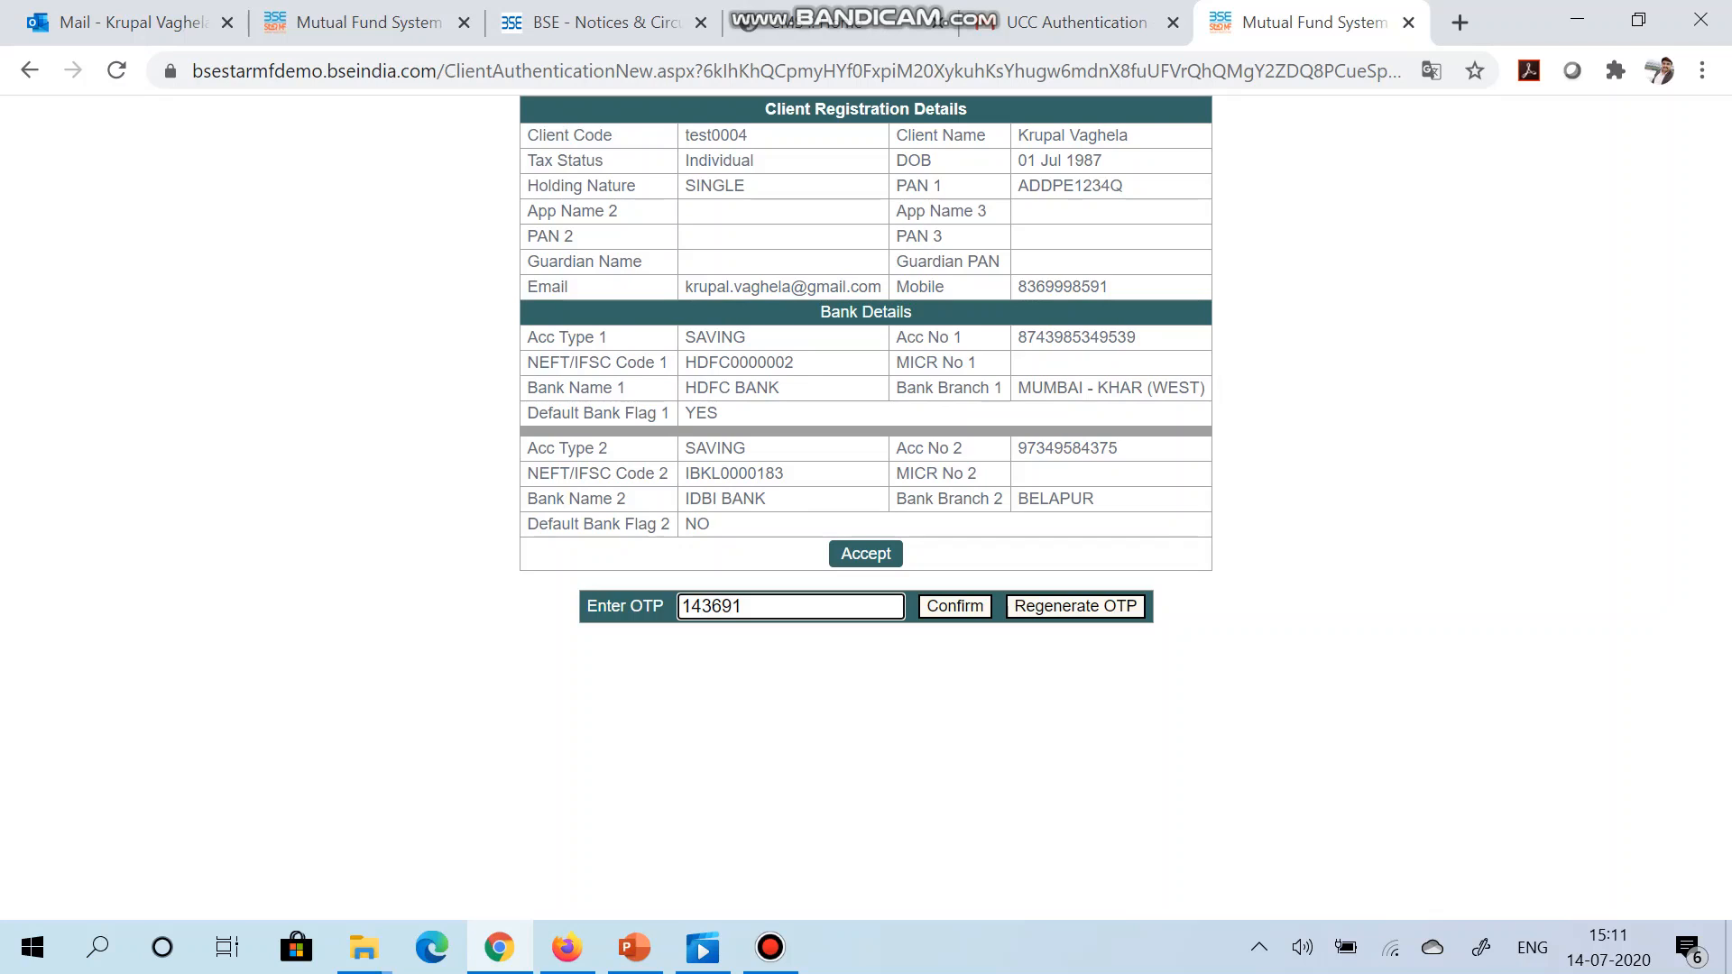
Step: Submit the emailed verification code as the OTP, acknowledge the UCC update, and start the slideshow
{"action": "key", "text": "Return"}
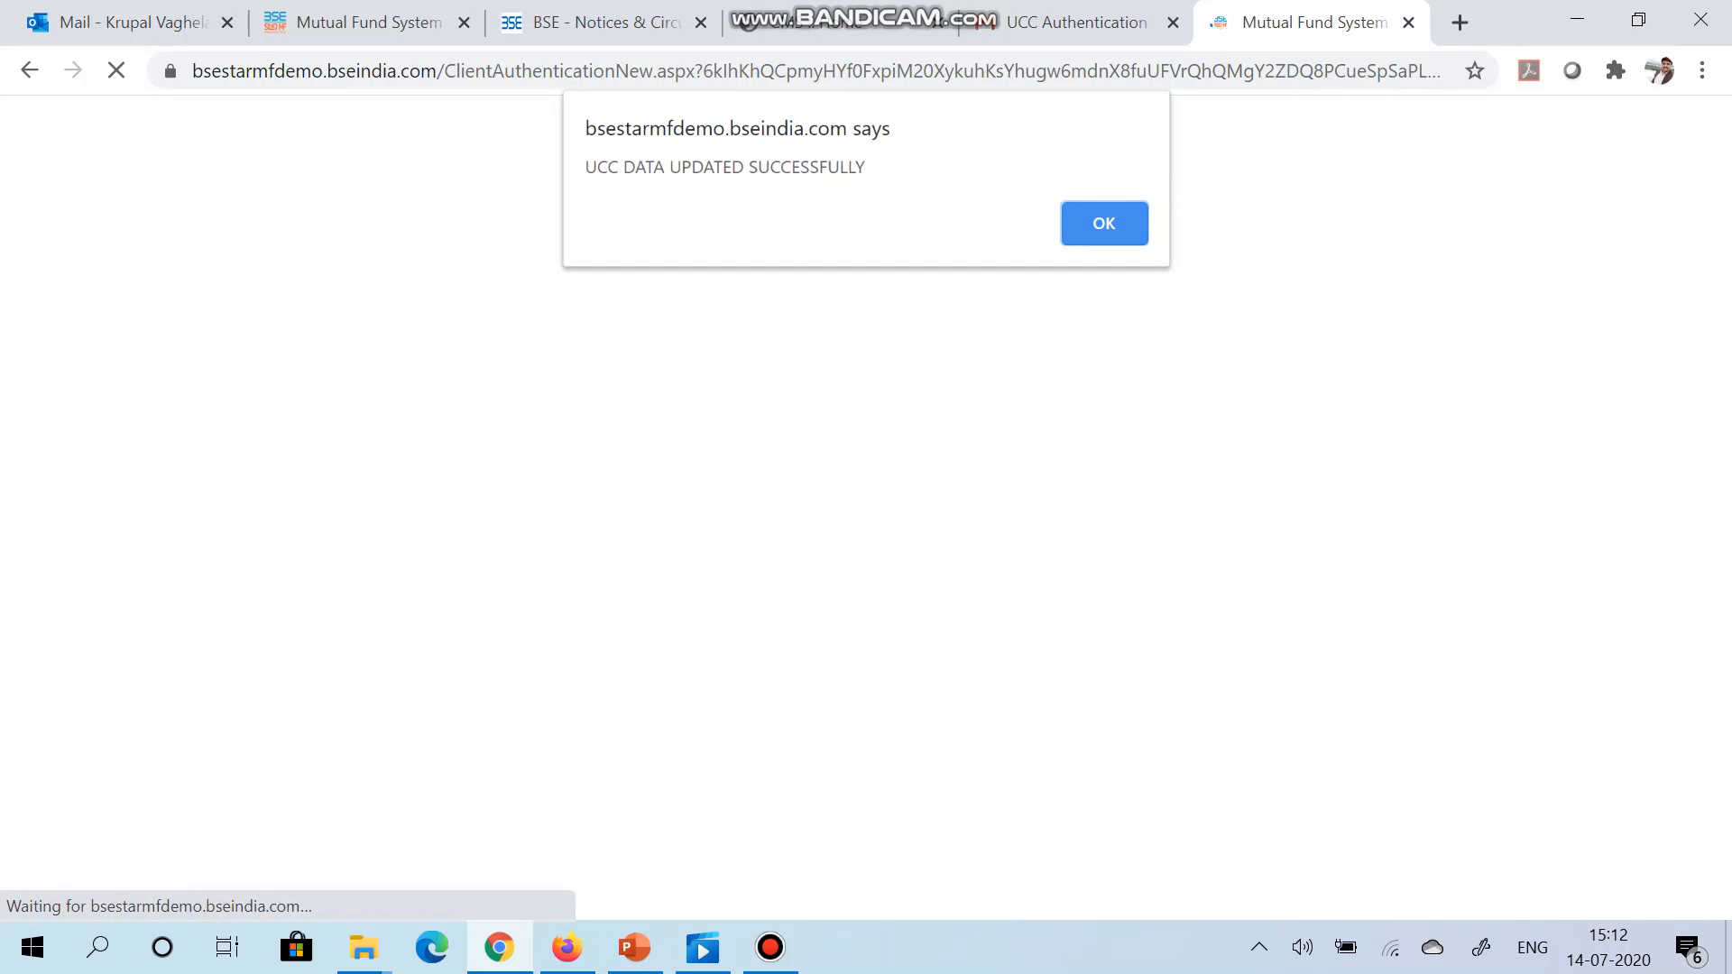
{"action": "key", "text": "Return"}
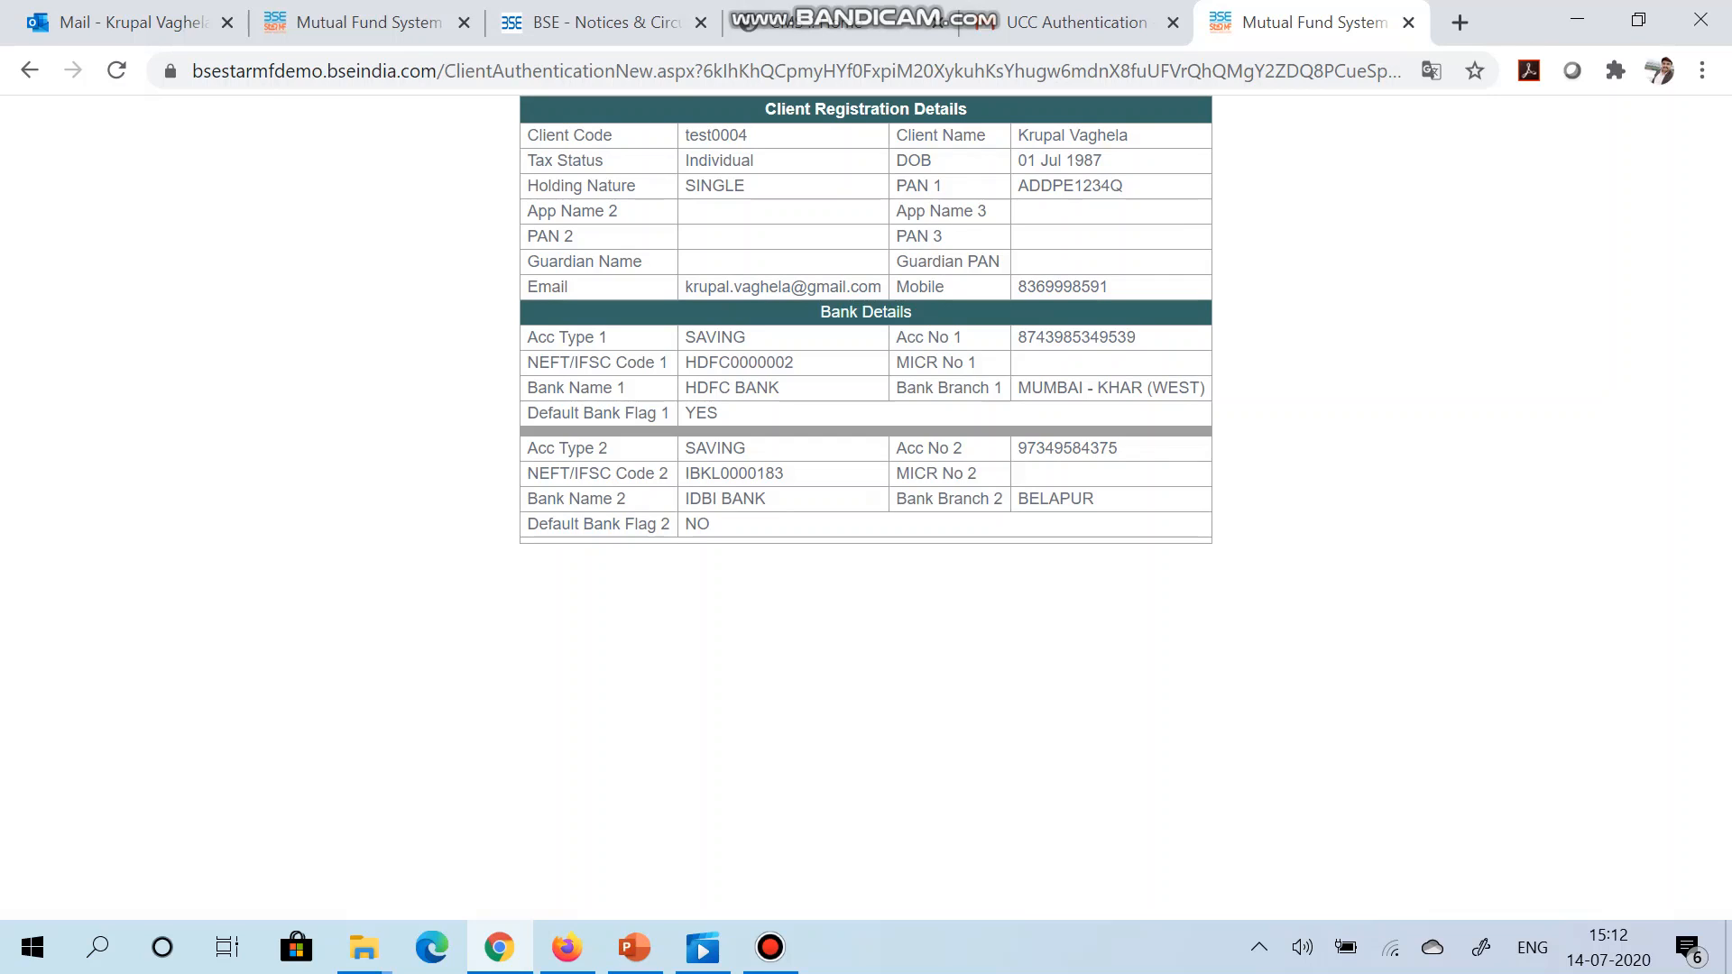
{"action": "key", "text": "alt+Tab"}
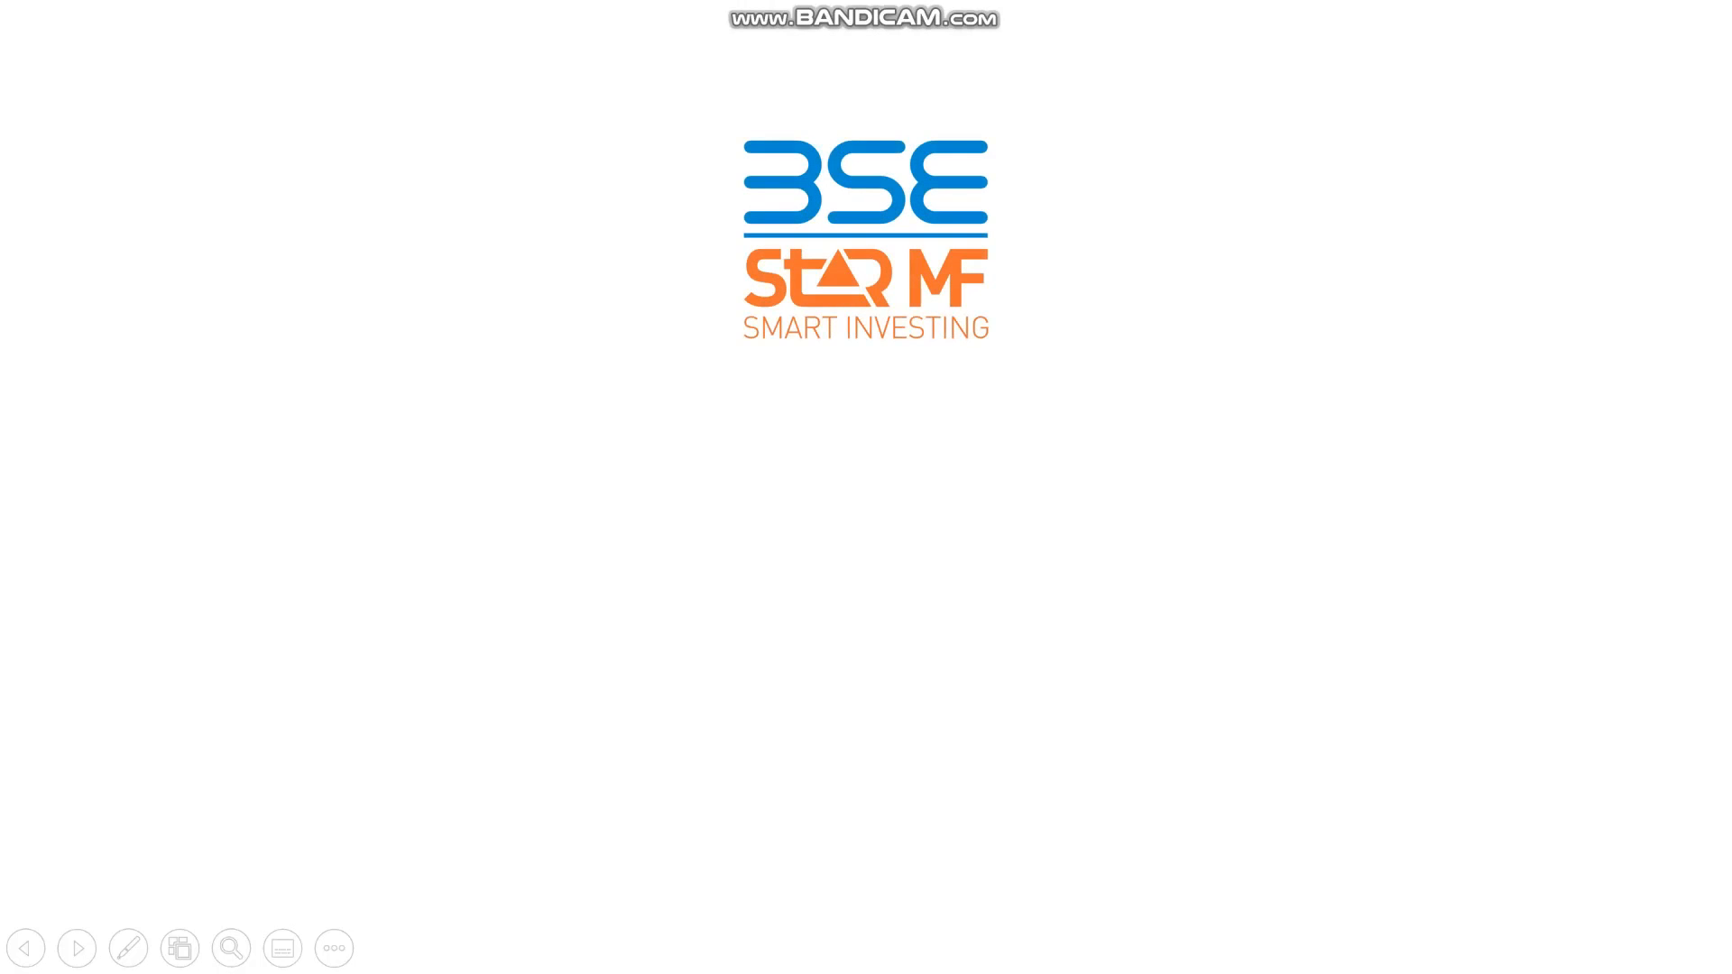